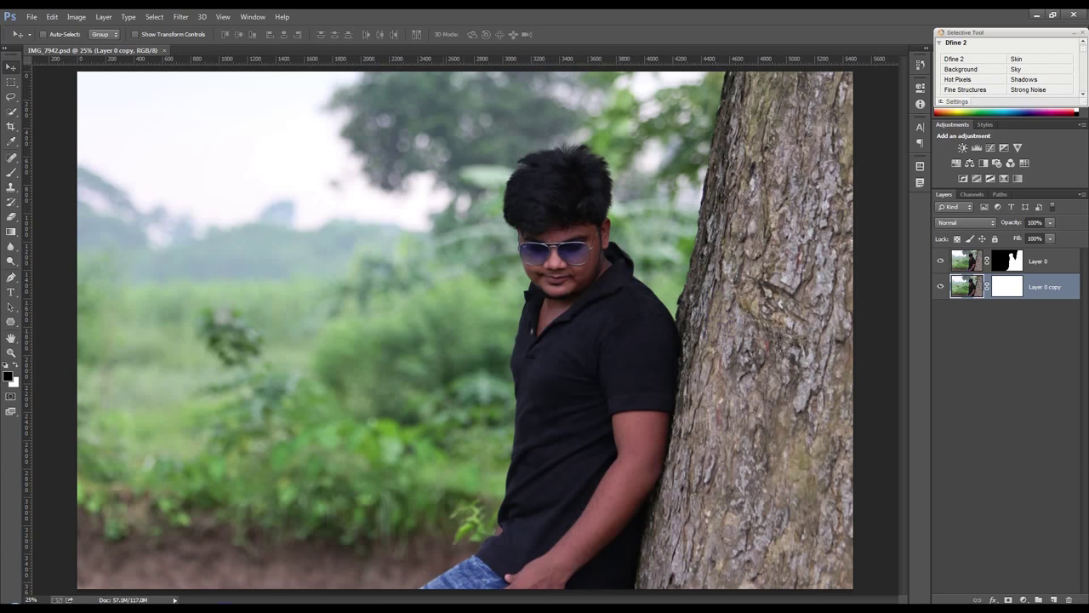
Step: Make the masked Layer 0, stacked above Layer 0 copy, the active layer
click(1047, 265)
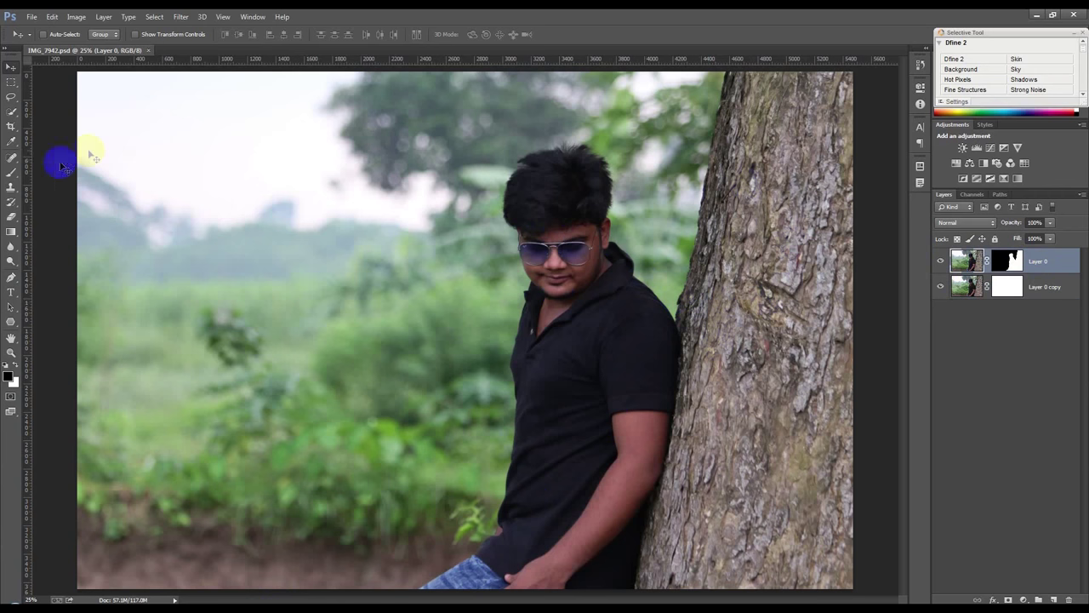
click(12, 157)
Step: Zoom into the face and spot-heal blemishes near the glasses using a smaller brush
scroll(596, 255, up, 1)
scroll(595, 257, up, 2)
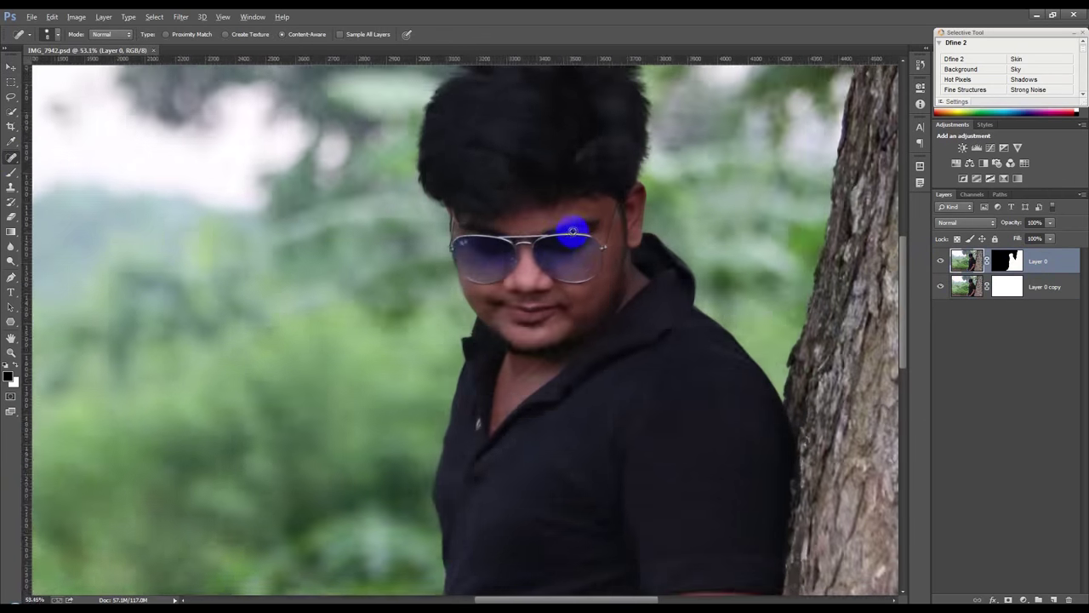
scroll(570, 235, up, 2)
scroll(539, 315, up, 2)
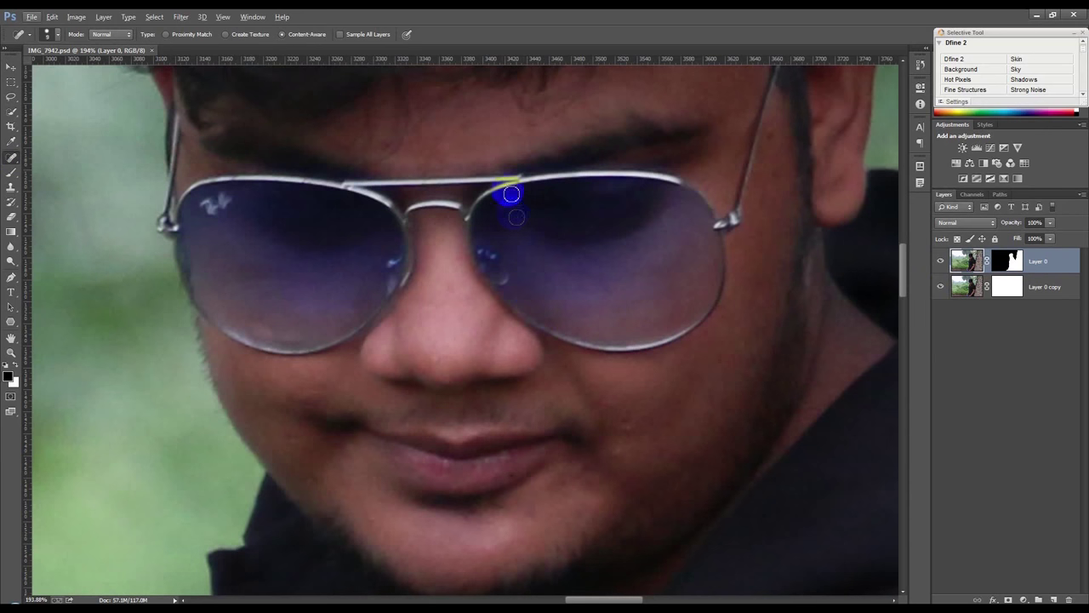
click(465, 127)
key(bracketleft)
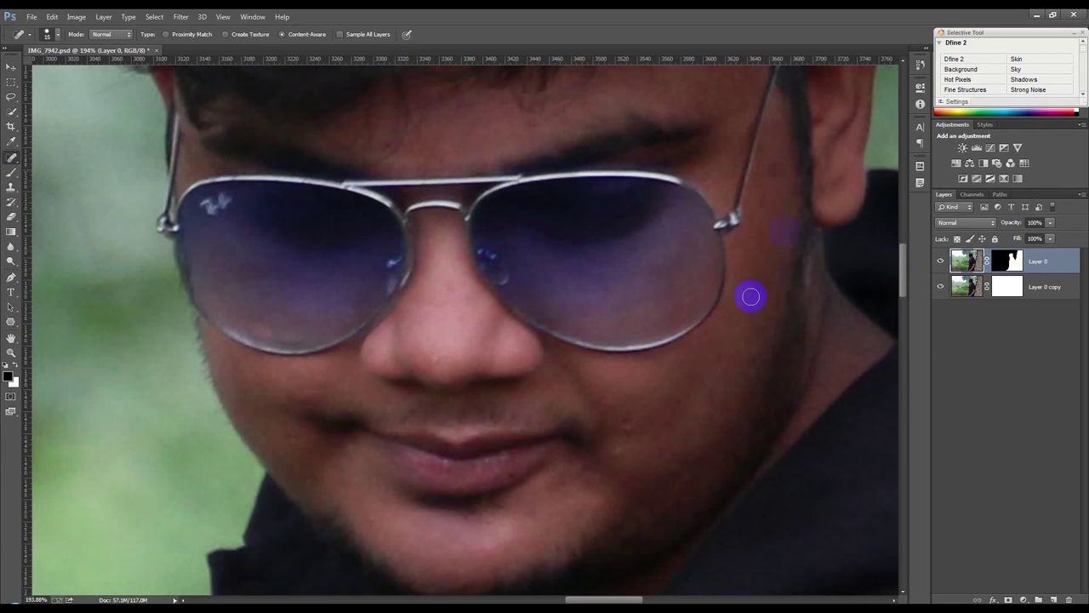
scroll(681, 340, down, 1)
key(bracketleft)
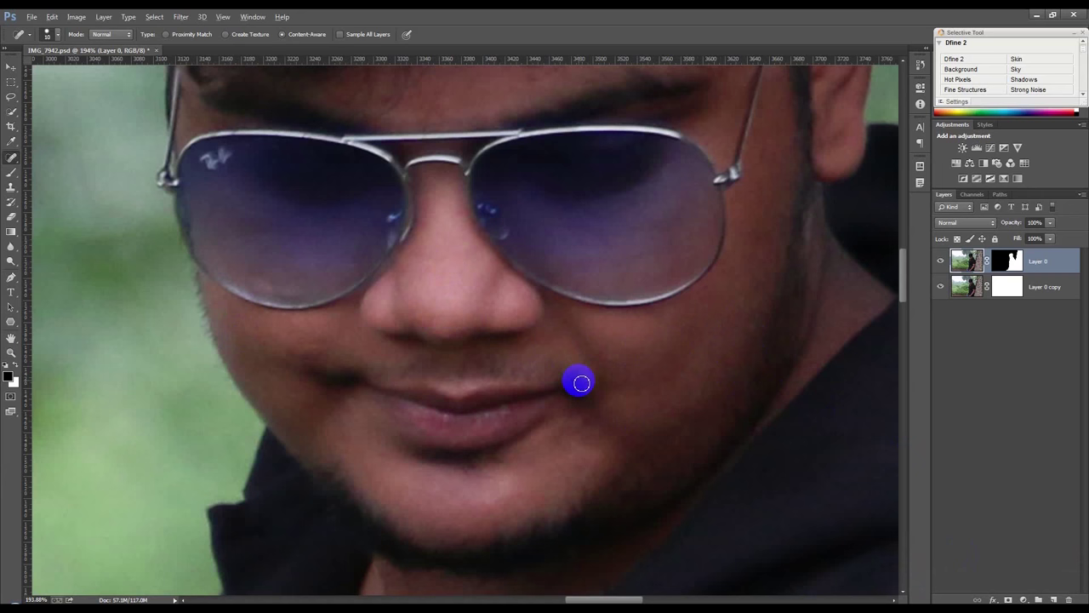
scroll(582, 383, down, 3)
scroll(578, 379, down, 3)
Step: Zoom in on the arm and heal a blemish on the forearm
scroll(576, 371, down, 3)
scroll(587, 409, down, 2)
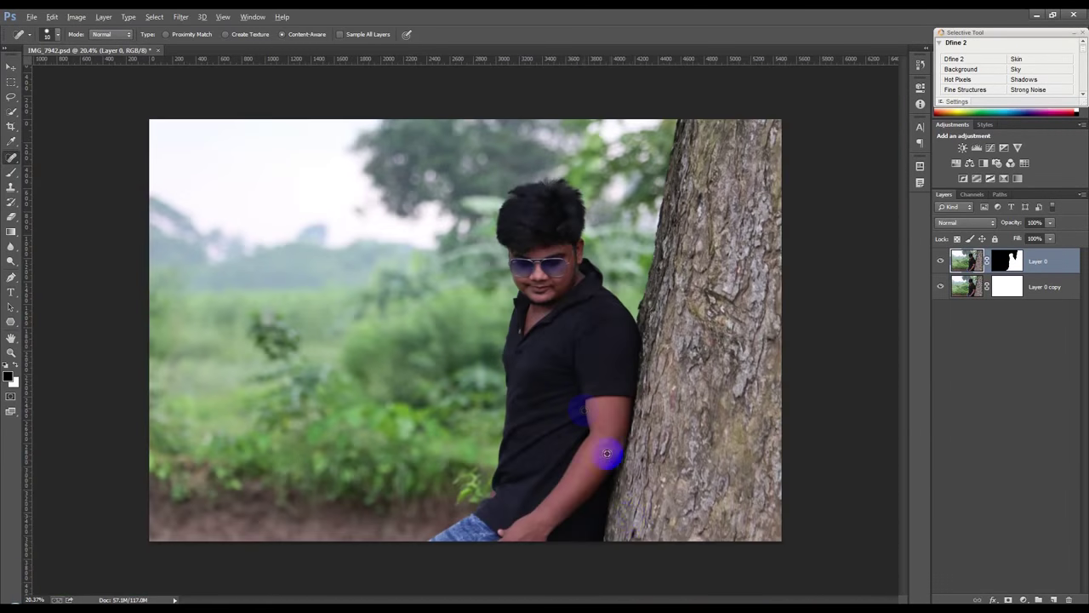
scroll(607, 453, up, 3)
scroll(600, 477, up, 3)
scroll(561, 464, up, 1)
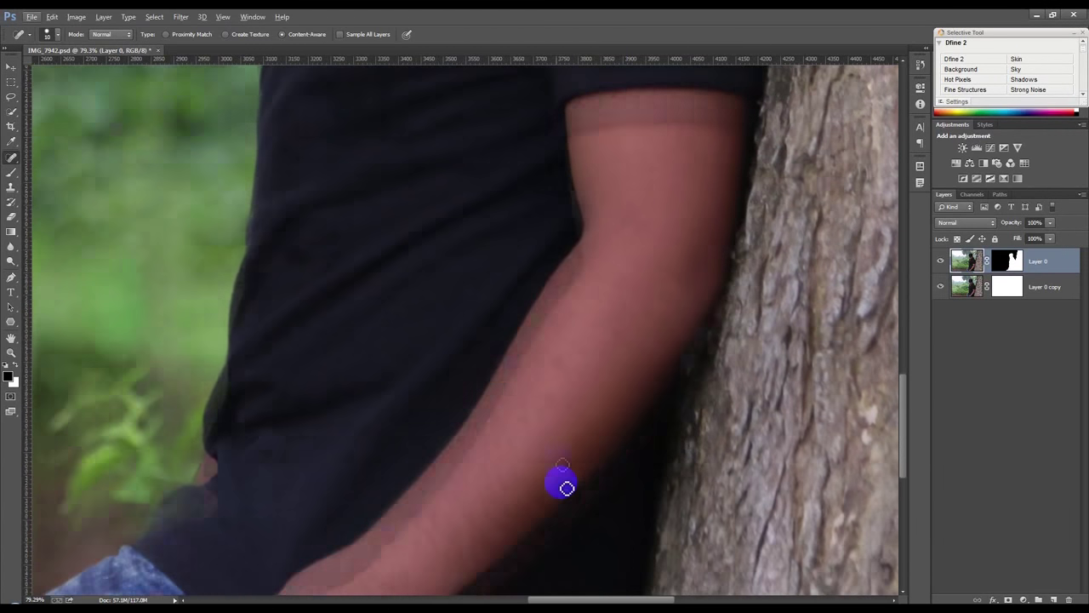
scroll(564, 490, up, 2)
scroll(579, 485, up, 1)
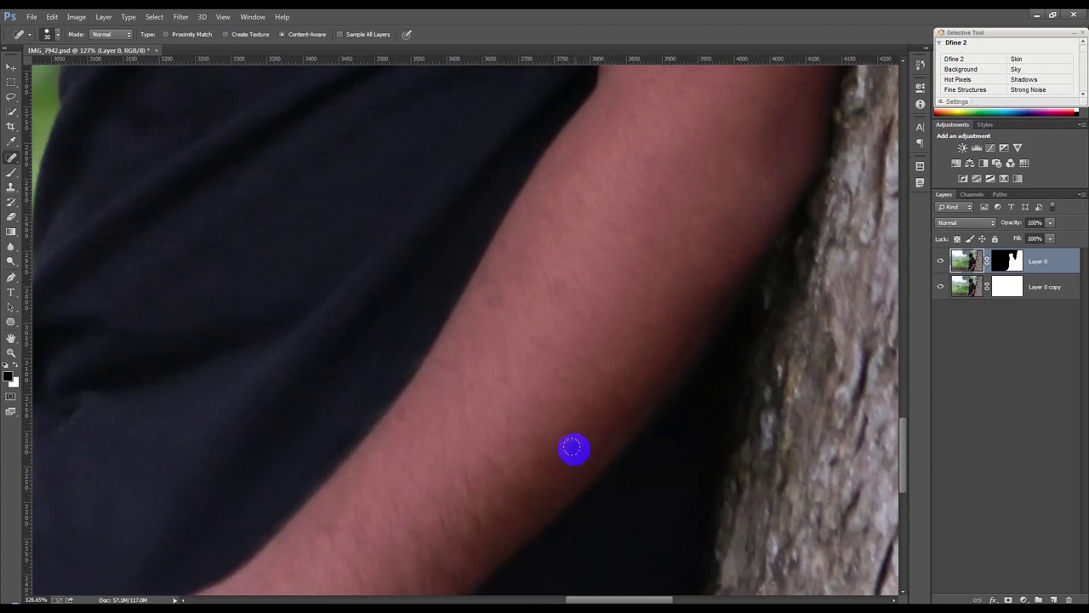
scroll(498, 486, down, 1)
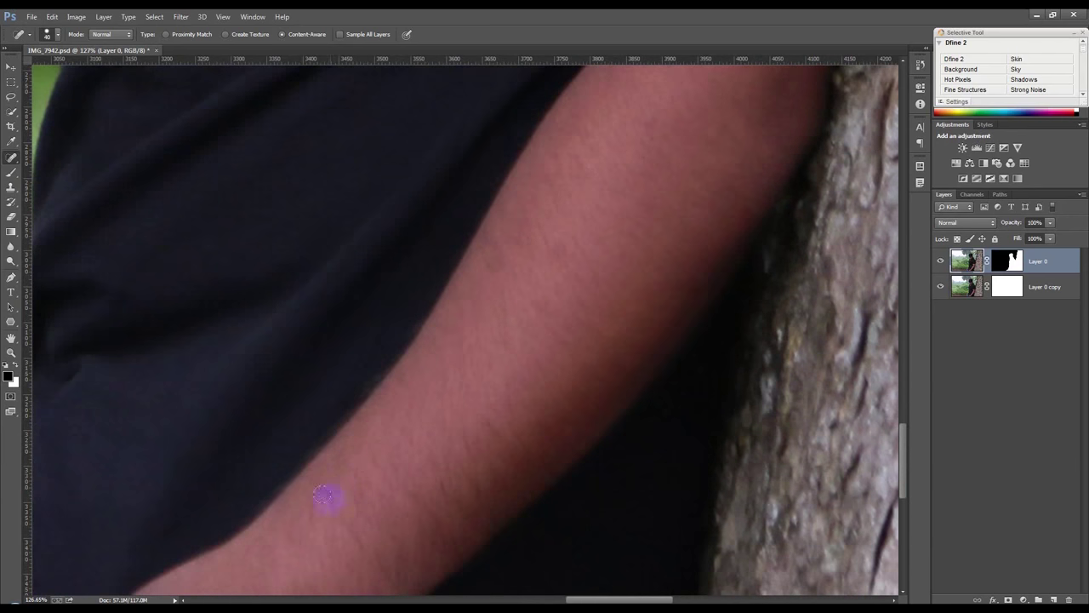
scroll(539, 417, up, 2)
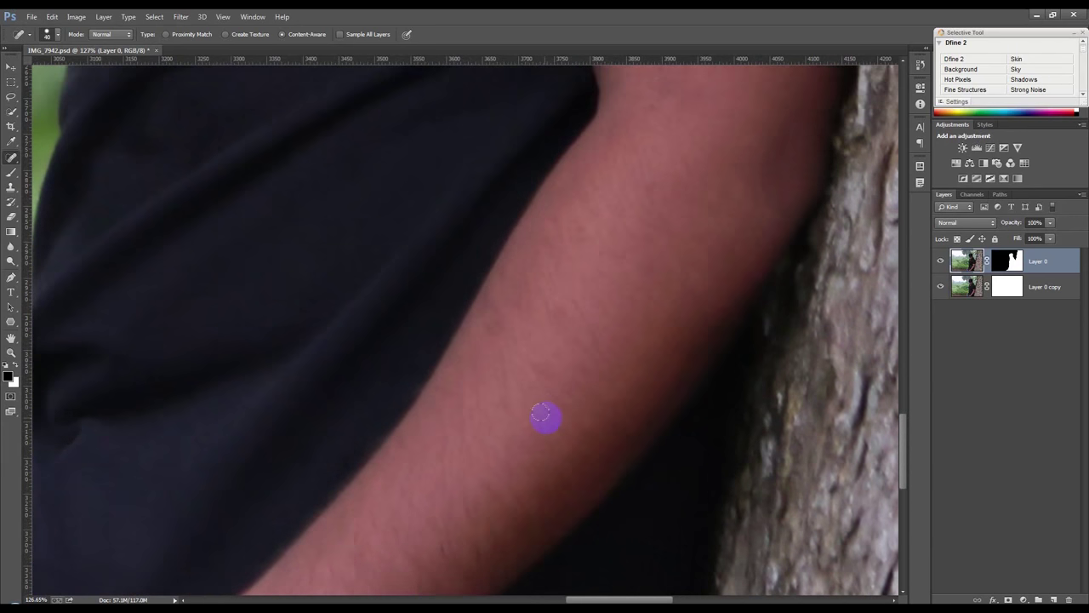
click(492, 328)
Step: Heal marks on the elbow, upper arm and lower forearm, then fit the photo on screen
scroll(493, 318, up, 2)
scroll(615, 304, up, 2)
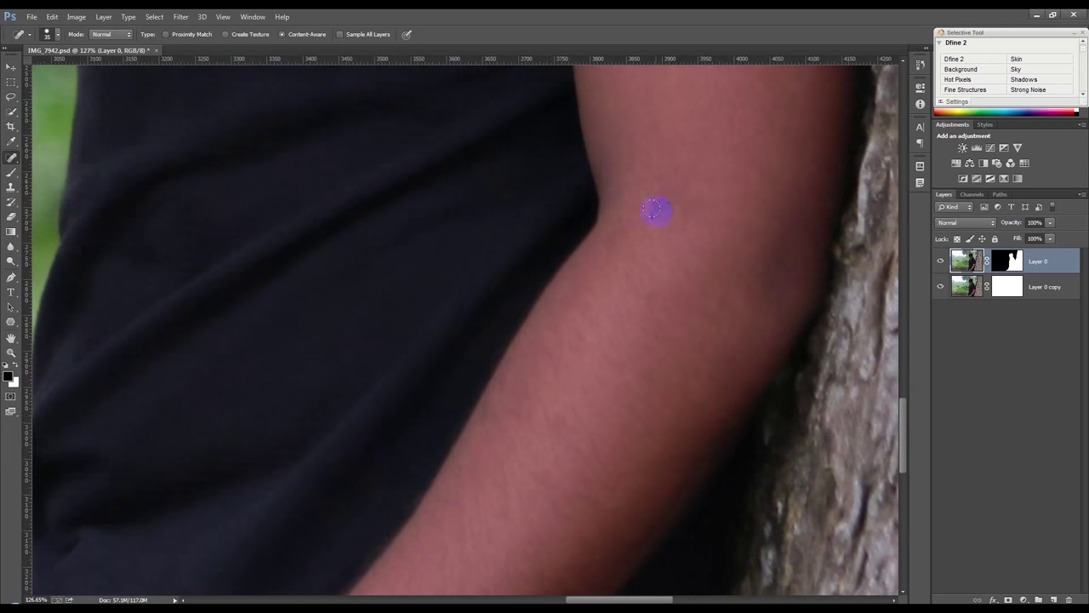
drag(648, 182, 669, 193)
click(662, 128)
click(562, 331)
click(653, 380)
click(562, 419)
scroll(642, 397, down, 2)
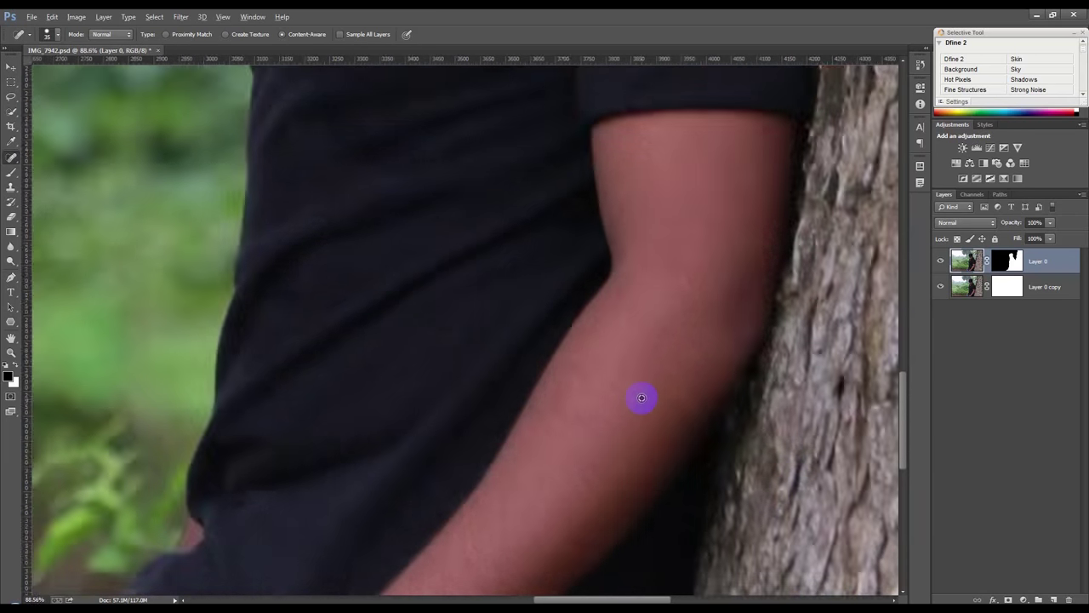
scroll(642, 397, down, 2)
scroll(643, 397, down, 2)
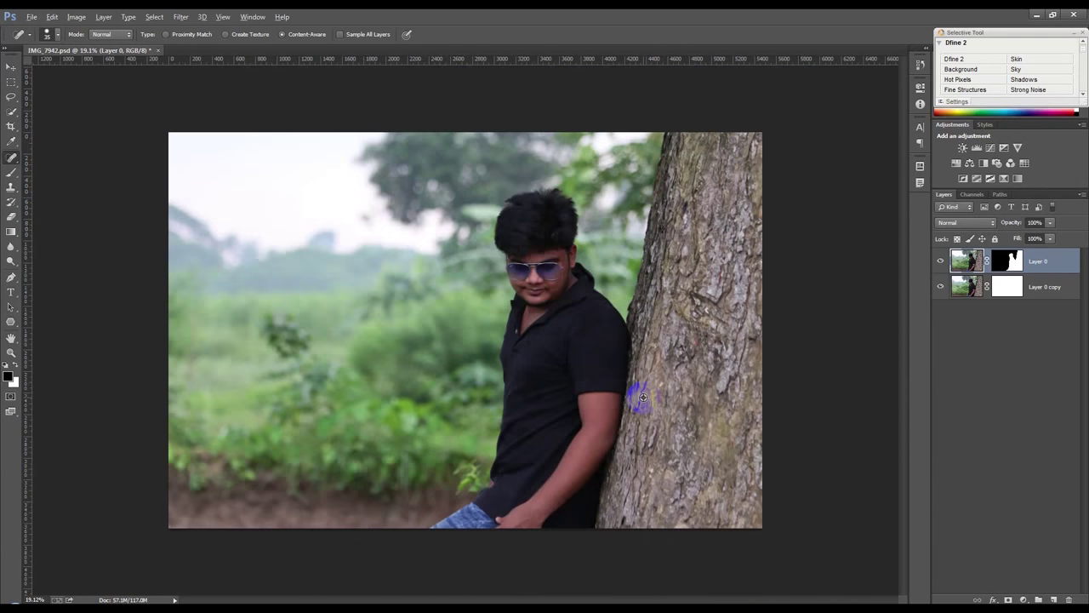
key(ctrl+0)
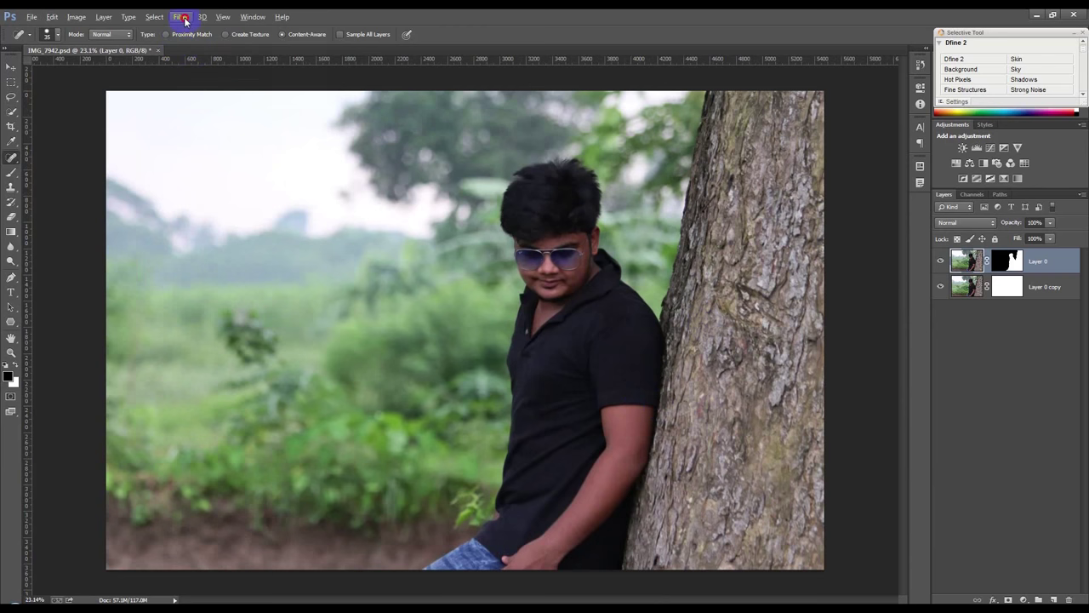
Step: Apply a Camera Raw grade: Shadows +53, Whites +52, Blacks about +77, Contrast -2, Clarity -12
click(181, 17)
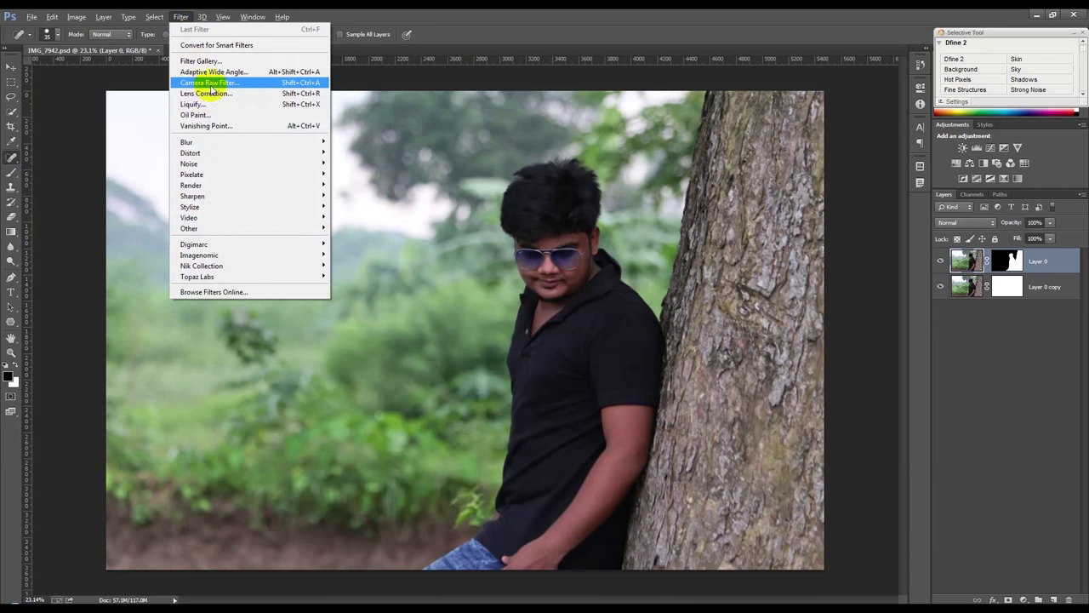
click(209, 83)
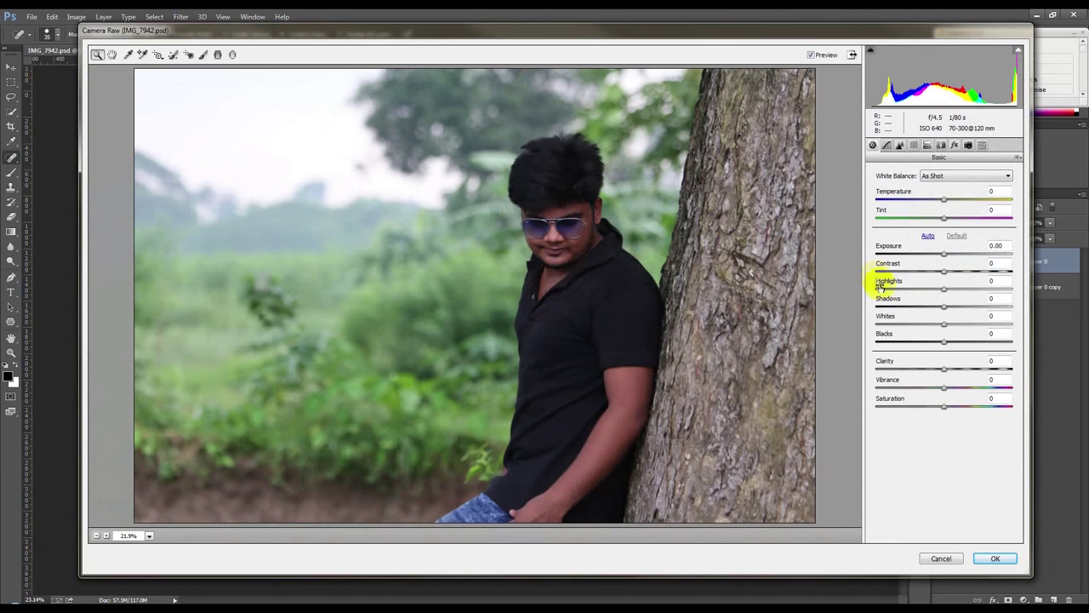
drag(943, 305, 986, 313)
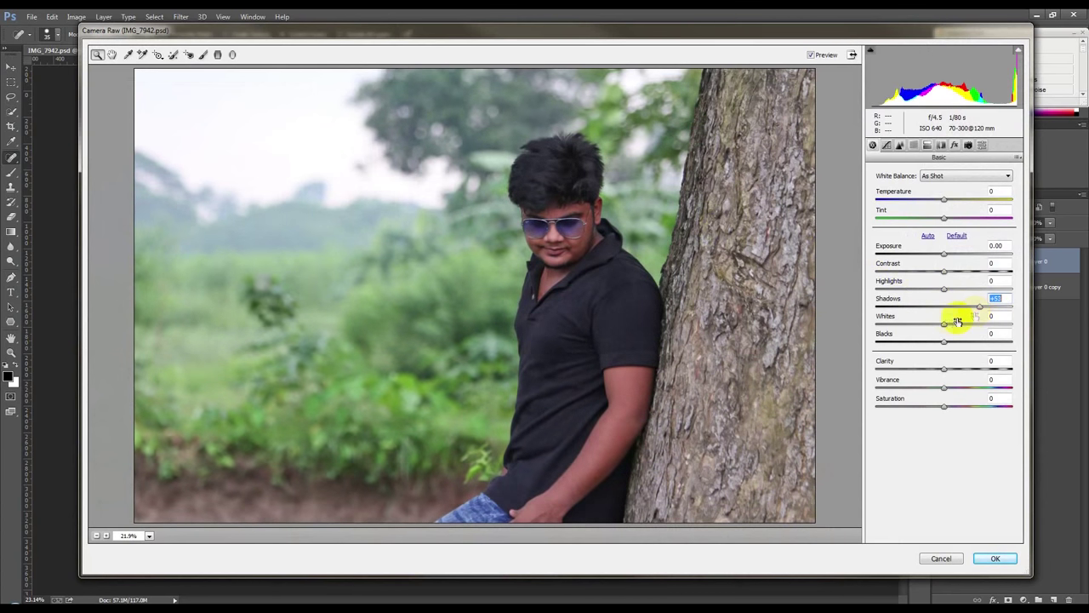
mouse_move(943, 324)
mouse_down()
mouse_move(981, 324)
mouse_move(965, 346)
mouse_up()
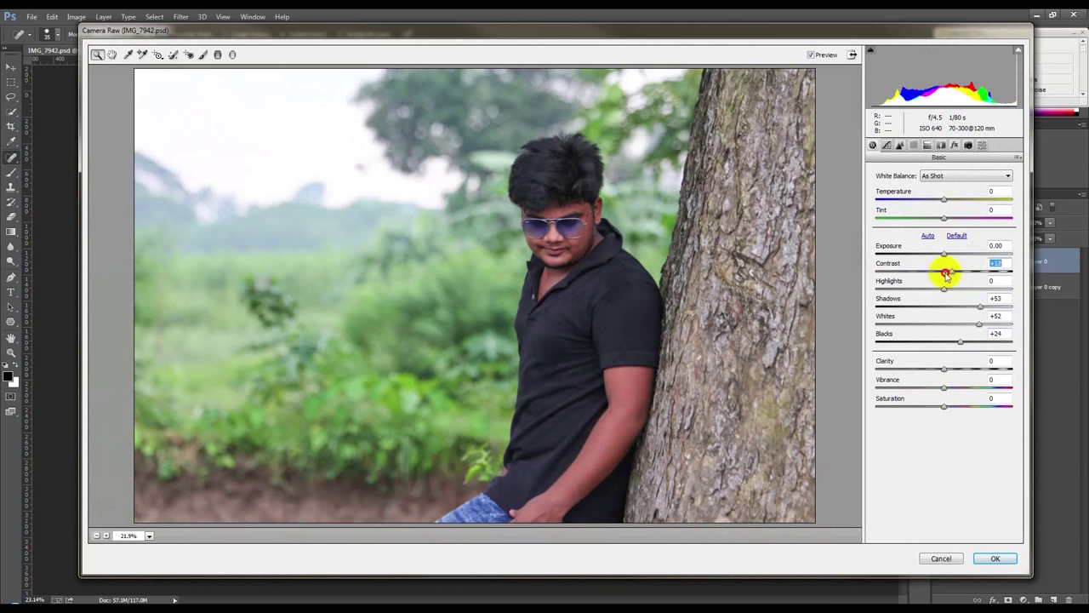
mouse_move(944, 273)
mouse_down()
mouse_move(923, 275)
mouse_move(946, 278)
mouse_up()
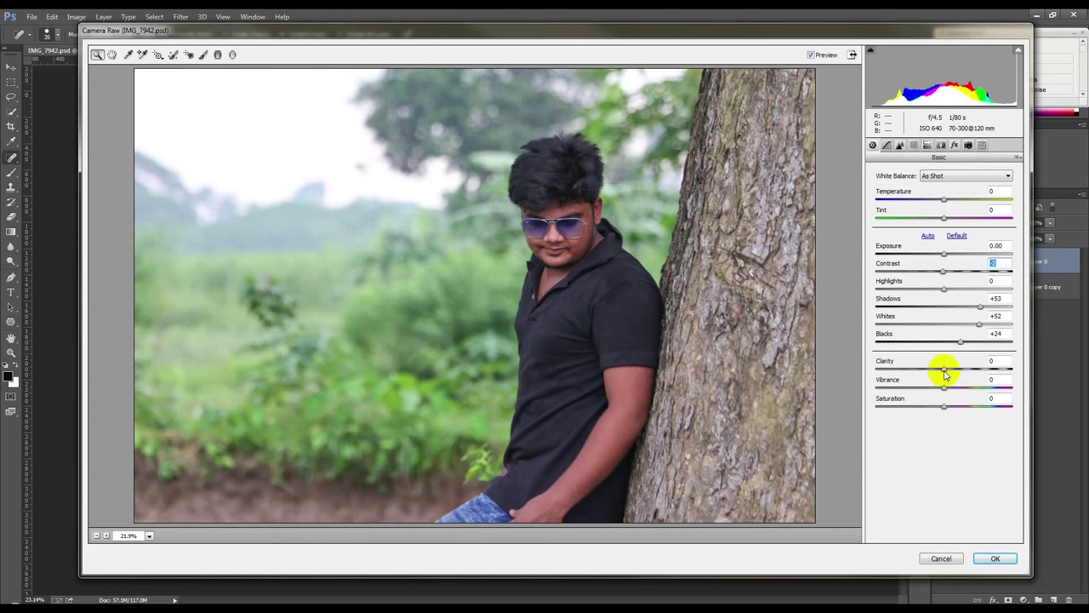
drag(944, 371, 937, 375)
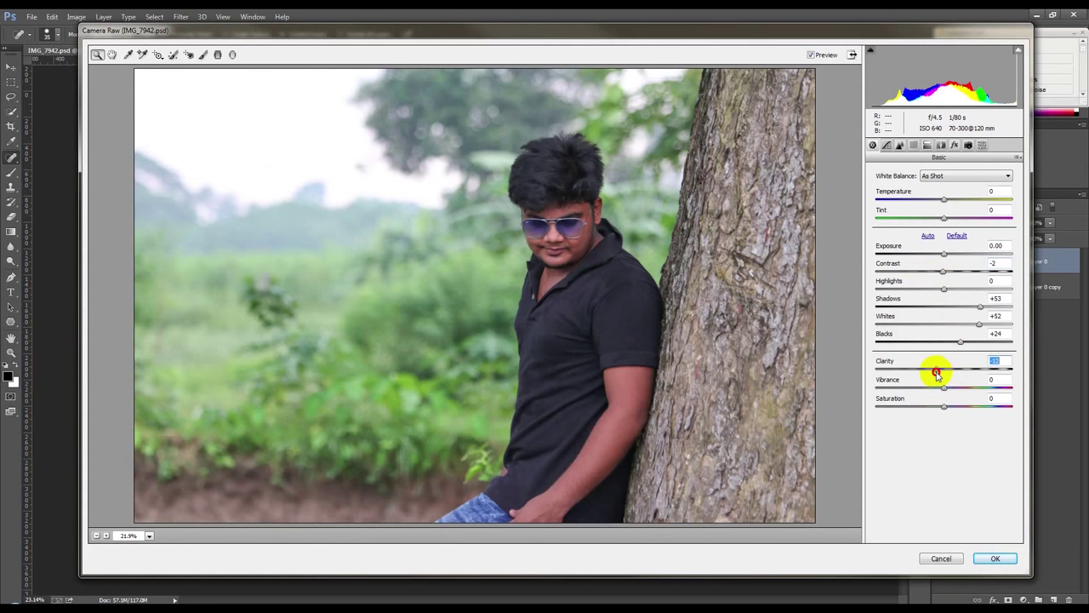
click(885, 145)
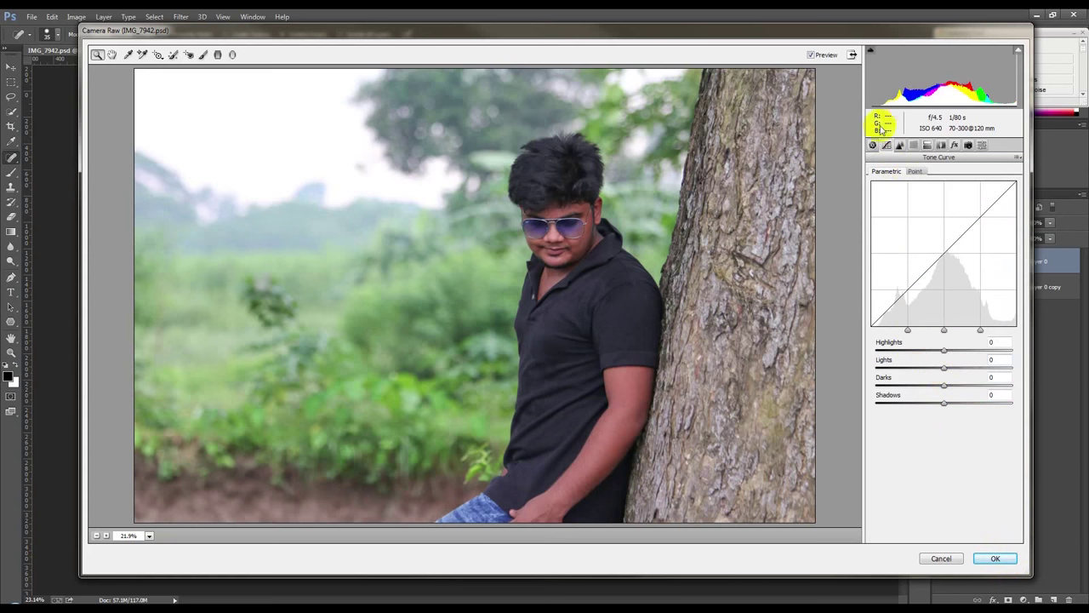
click(872, 145)
drag(964, 343, 991, 342)
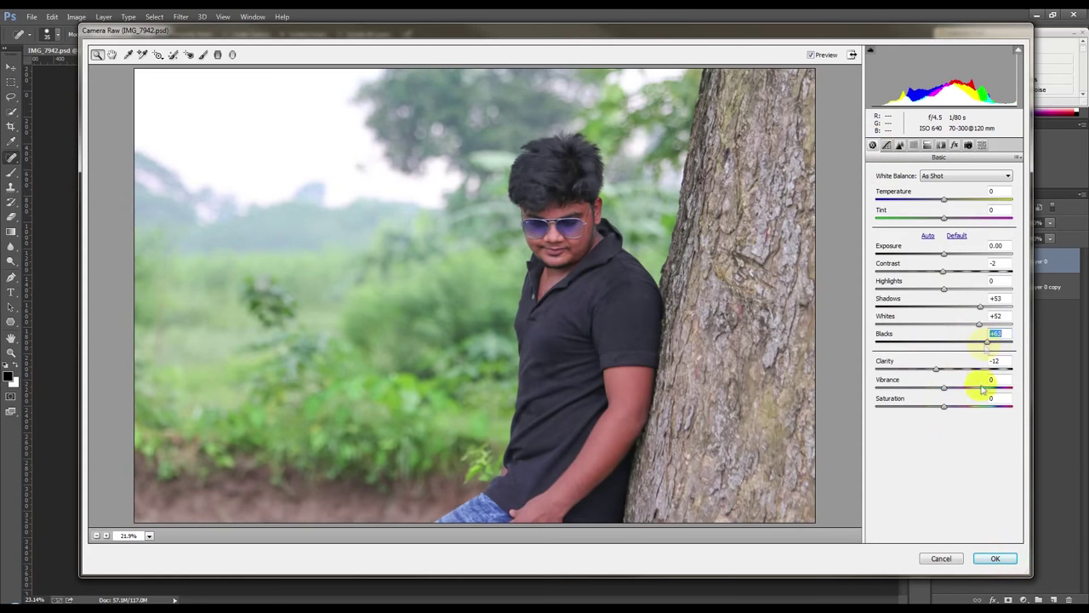
click(995, 556)
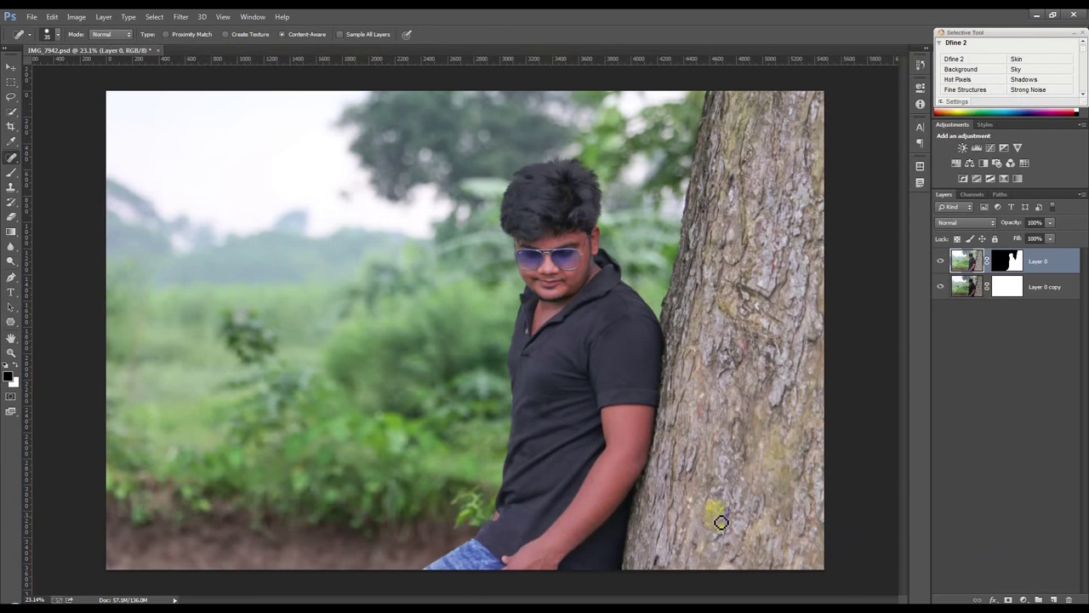
Step: Heal along the arm and tree edge with one more spot-healing stroke
drag(492, 330, 509, 336)
scroll(592, 532, up, 3)
scroll(710, 365, down, 3)
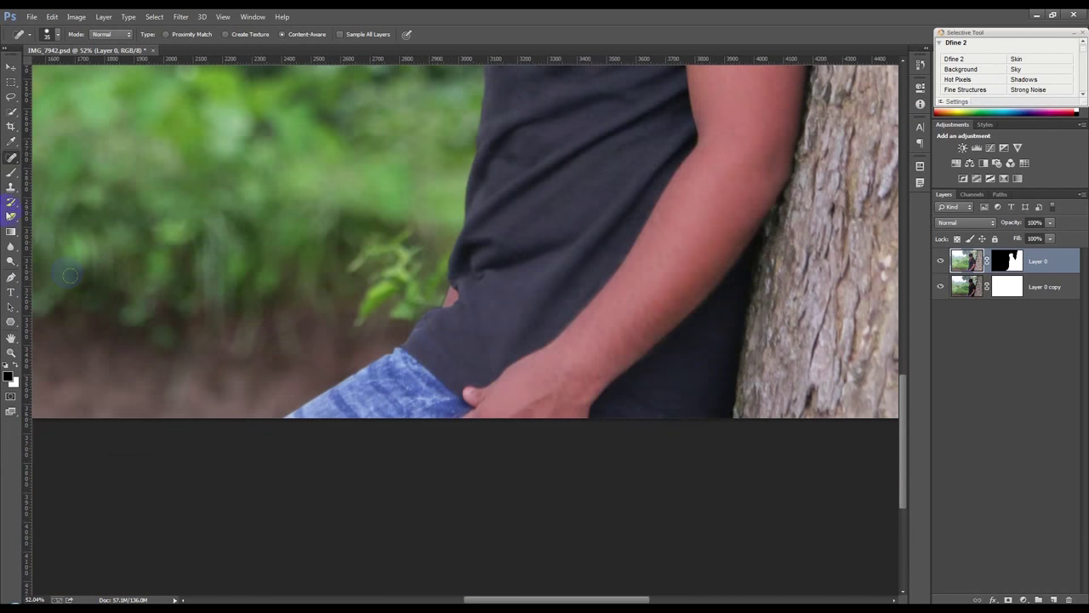
Step: Start a Quick Selection on the subject, painting up from the hand and refining the edges
click(12, 111)
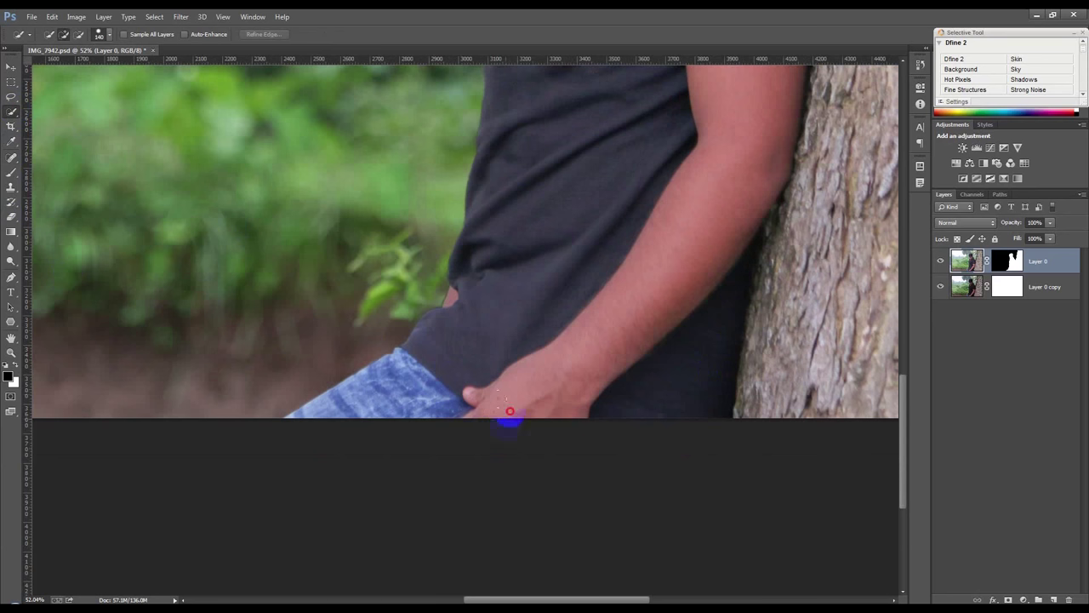
mouse_move(558, 376)
mouse_down()
mouse_move(595, 360)
mouse_move(635, 303)
mouse_up()
drag(683, 243, 717, 195)
mouse_move(734, 294)
mouse_down()
mouse_move(717, 431)
mouse_move(705, 431)
mouse_move(756, 293)
mouse_up()
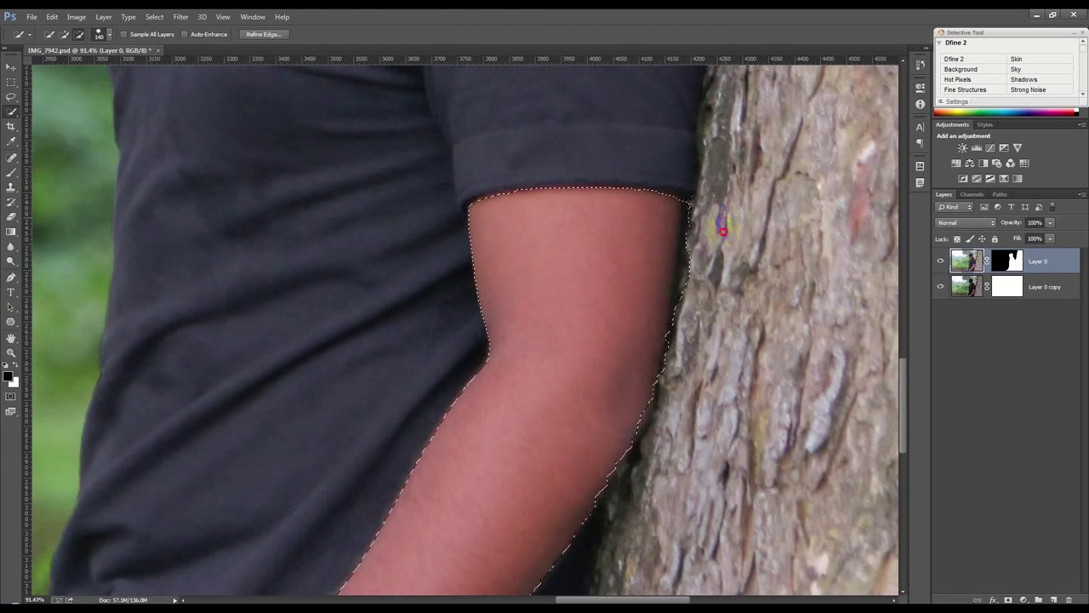
click(718, 200)
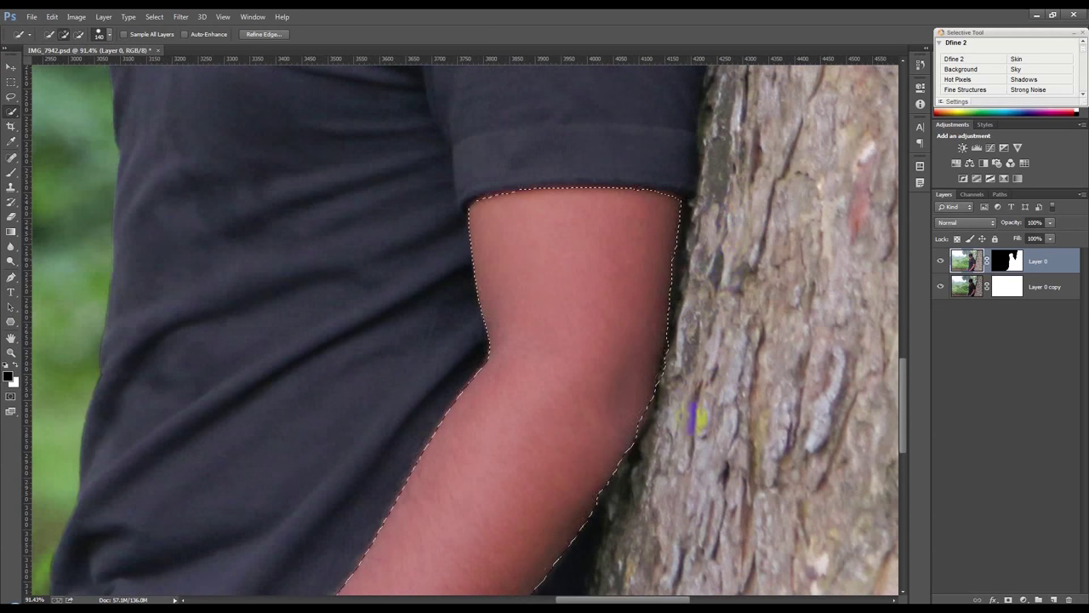
click(637, 400)
click(538, 441)
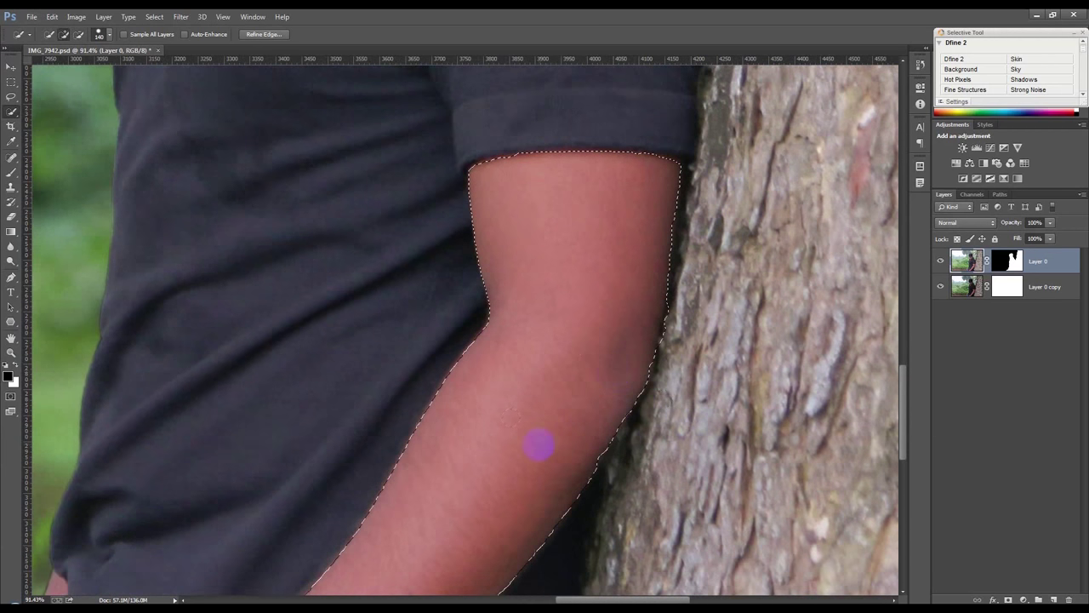
scroll(579, 442, down, 2)
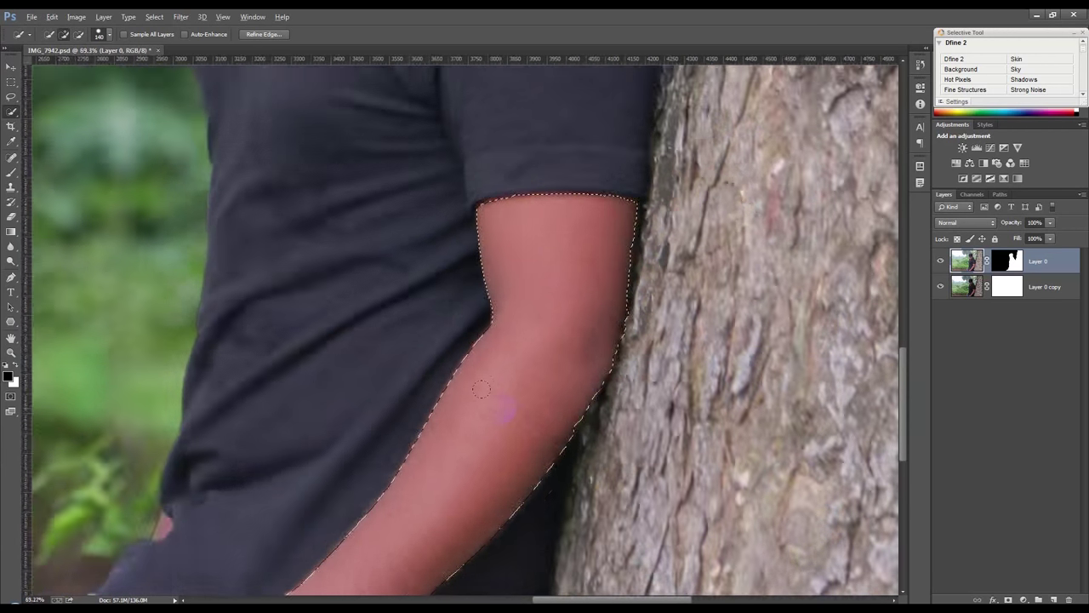
scroll(604, 441, down, 2)
scroll(631, 442, down, 2)
scroll(632, 442, up, 3)
scroll(413, 213, up, 2)
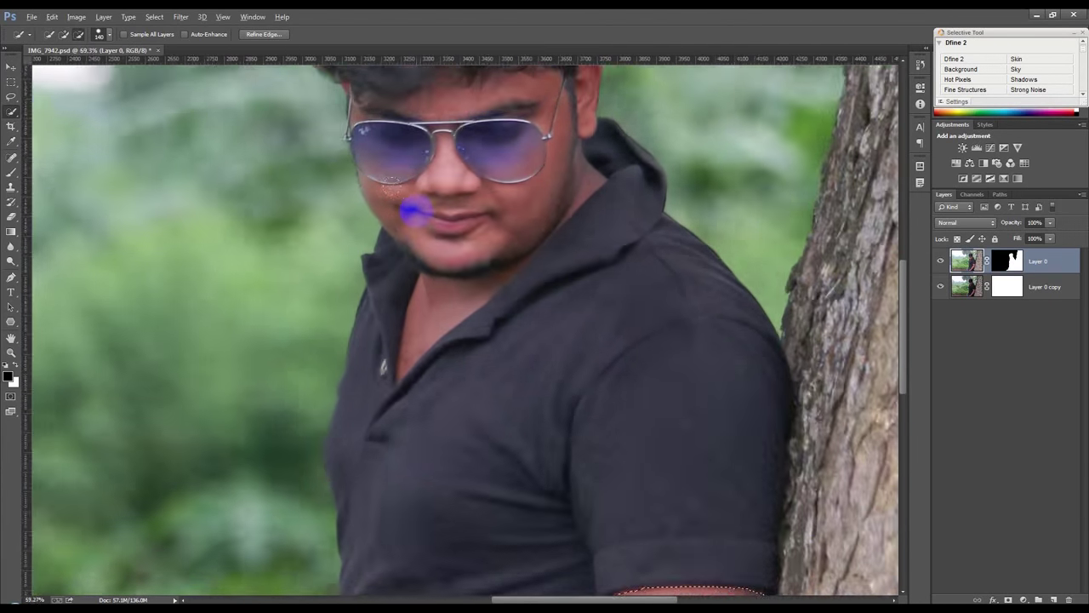
scroll(418, 302, up, 2)
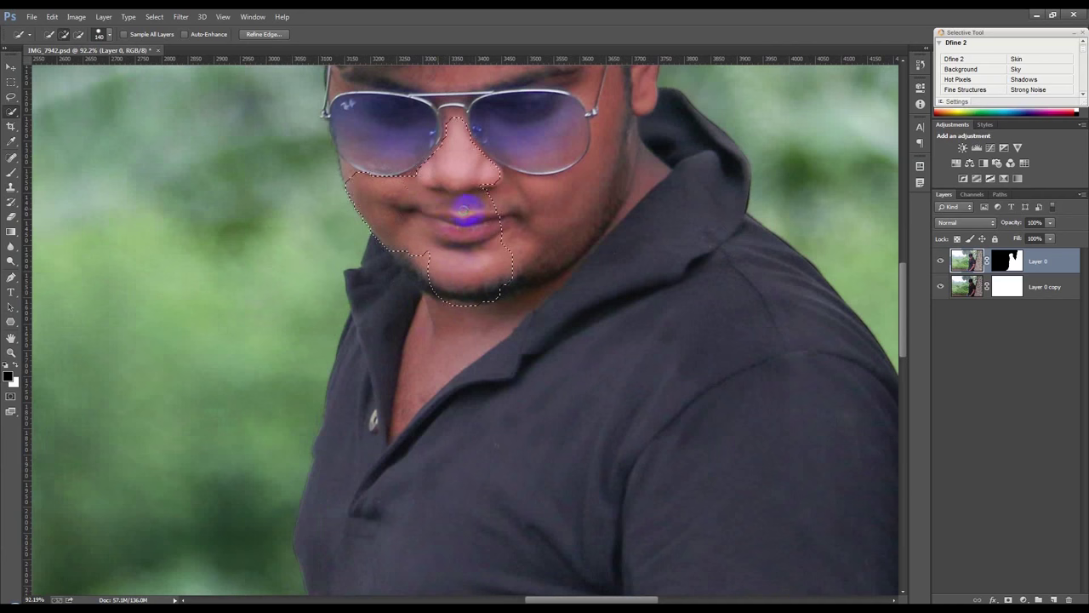
scroll(467, 233, up, 2)
Step: Extend the selection over the face, neck and collar, then deselect to start over
scroll(469, 369, up, 1)
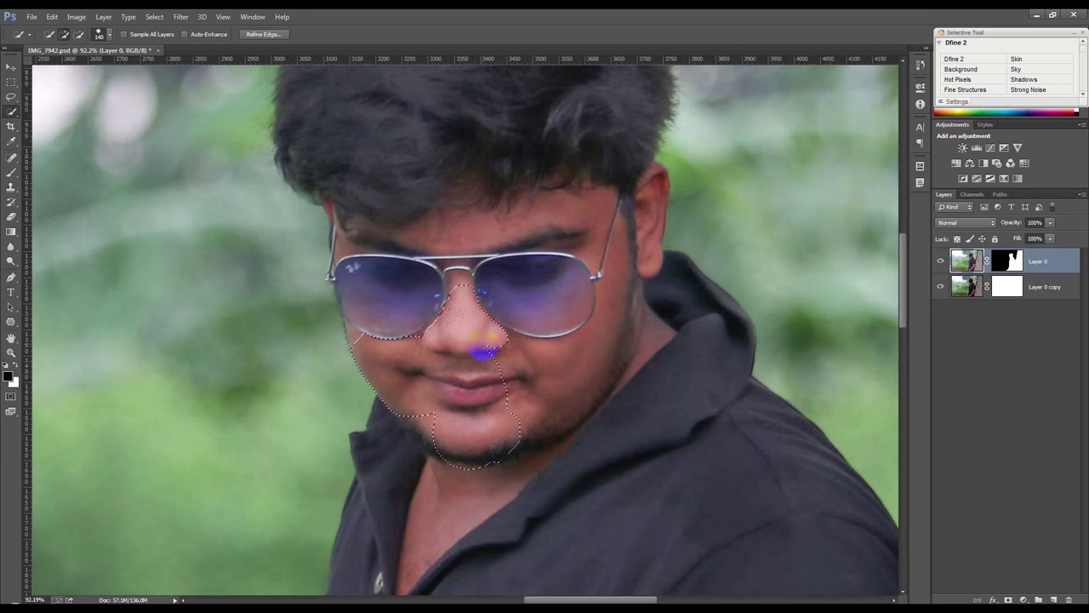
mouse_move(620, 341)
mouse_down()
mouse_move(554, 387)
mouse_move(494, 357)
mouse_move(504, 393)
mouse_up()
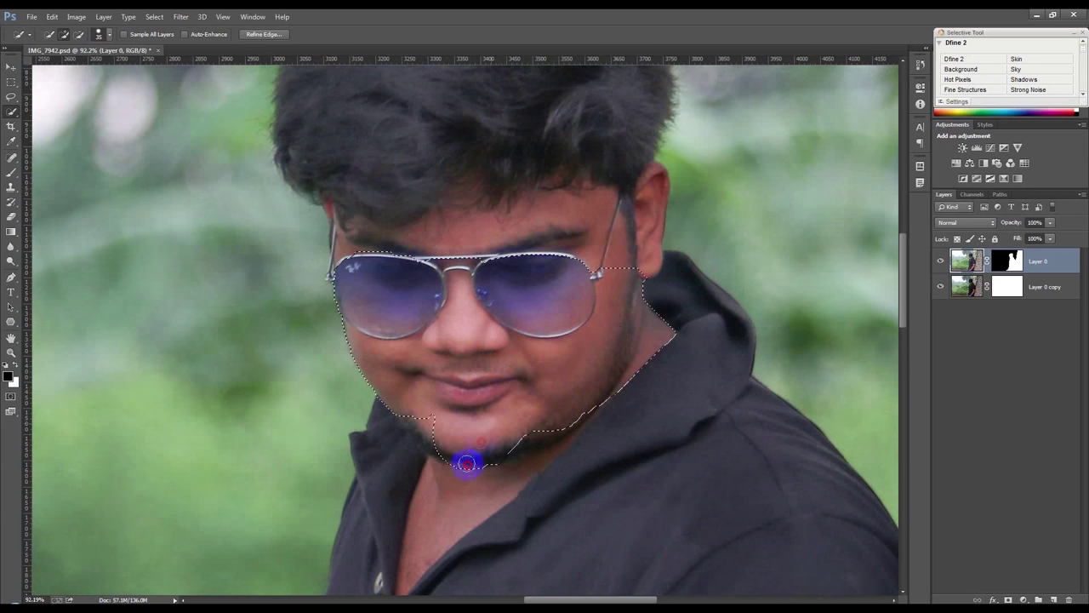
mouse_move(437, 503)
mouse_down()
mouse_move(437, 457)
mouse_move(416, 547)
mouse_up()
mouse_move(461, 508)
mouse_down()
mouse_move(517, 454)
mouse_move(489, 473)
mouse_up()
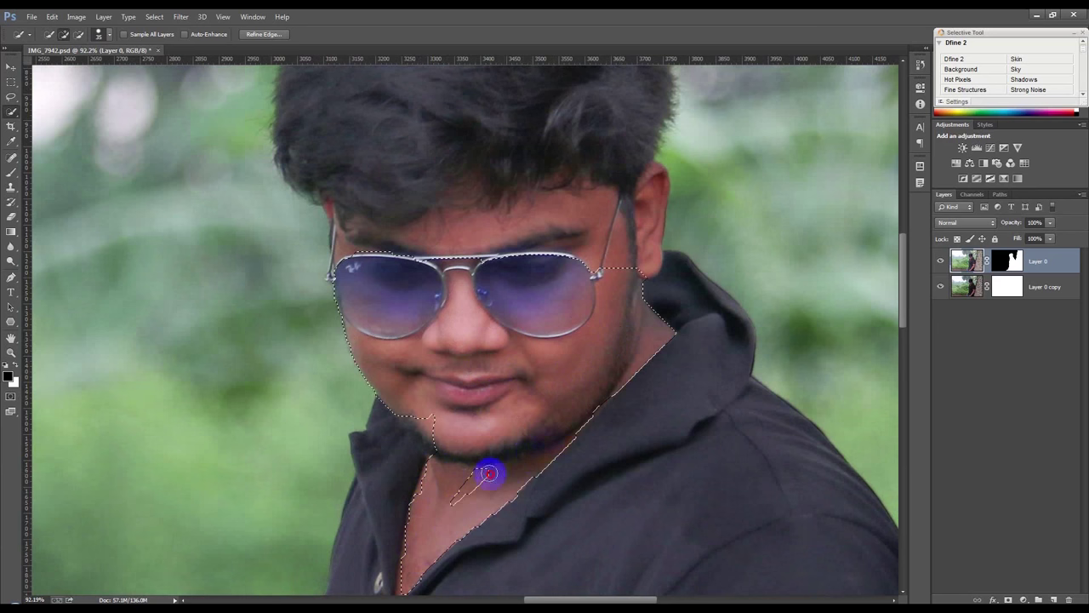
drag(425, 499, 434, 440)
key(ctrl+d)
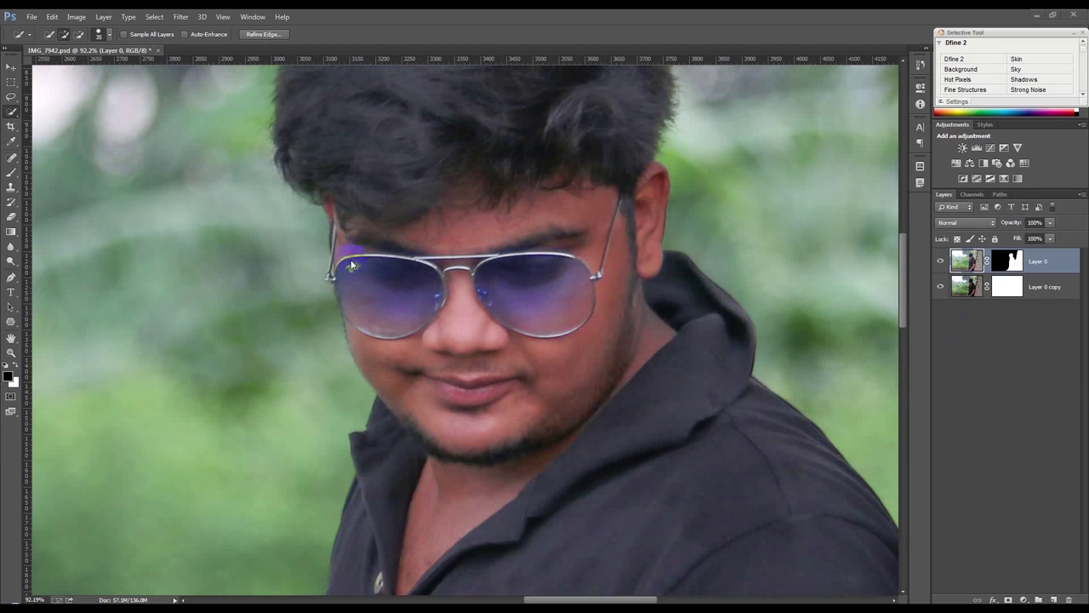
Step: Reselect the face, glasses and collar, refining collar and jaw edges with a smaller brush
mouse_move(343, 246)
mouse_down()
mouse_move(518, 221)
mouse_move(586, 195)
mouse_move(638, 193)
mouse_move(651, 175)
mouse_move(654, 188)
mouse_move(595, 224)
mouse_move(340, 230)
mouse_move(414, 230)
mouse_move(460, 215)
mouse_move(469, 187)
mouse_move(474, 212)
mouse_move(564, 178)
mouse_move(548, 211)
mouse_up()
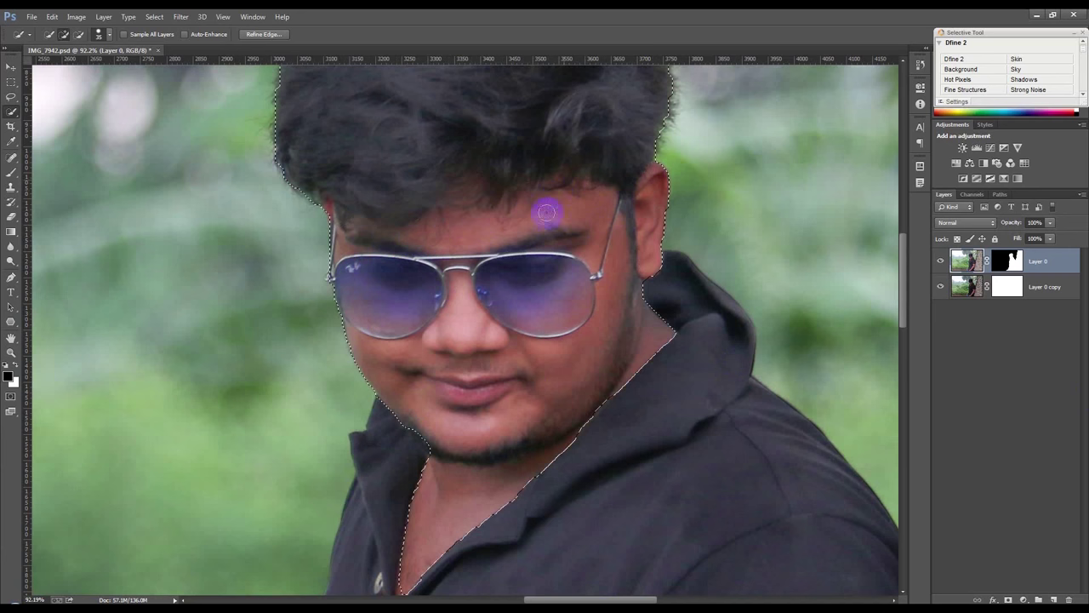
drag(477, 447, 520, 265)
key(bracketleft)
key(bracketleft)
key(bracketleft)
mouse_move(447, 360)
mouse_down()
mouse_move(457, 397)
mouse_move(440, 420)
mouse_move(481, 407)
mouse_up()
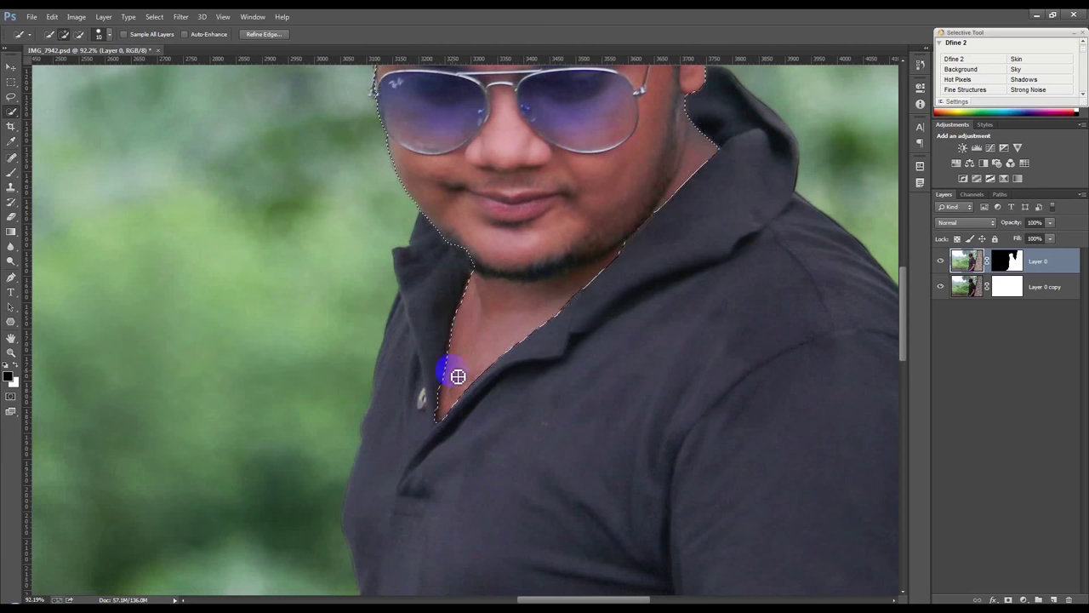
drag(471, 374, 652, 209)
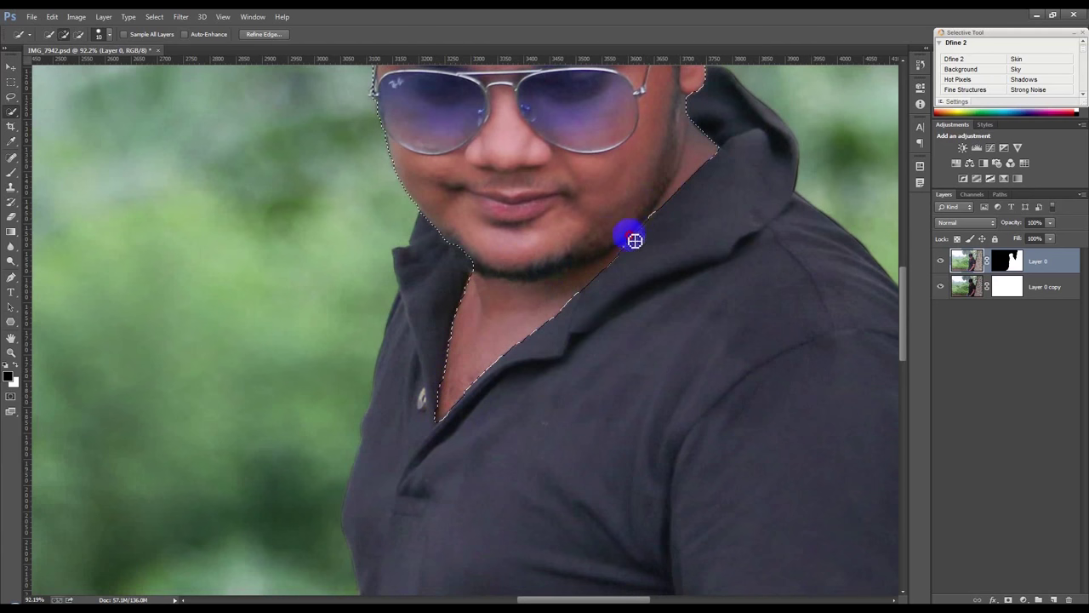
mouse_move(627, 252)
mouse_down()
mouse_move(518, 263)
mouse_move(460, 227)
mouse_up()
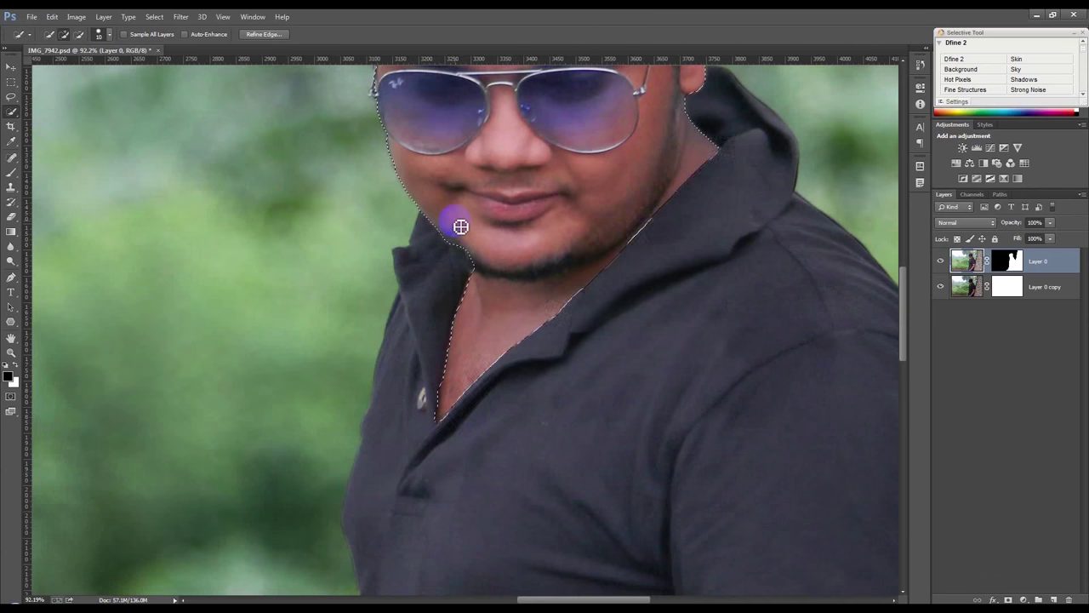
Step: Refine the selection at the shirt's lower edge and fit the photo on screen
scroll(460, 226, down, 2)
scroll(460, 226, down, 2)
scroll(451, 226, down, 2)
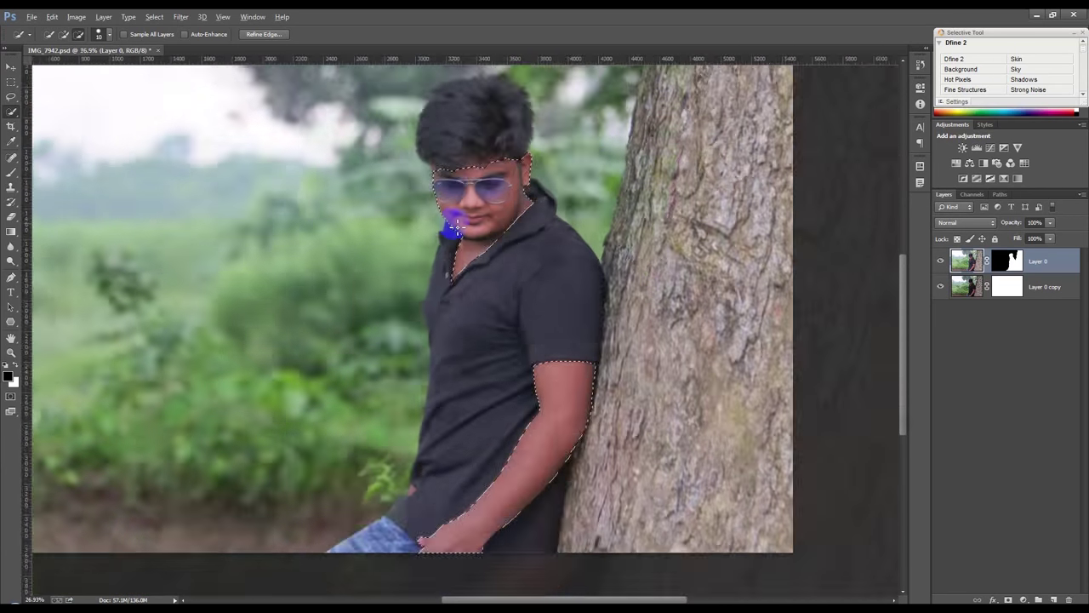
scroll(432, 420, down, 1)
scroll(499, 523, up, 2)
scroll(528, 564, up, 2)
scroll(529, 564, up, 1)
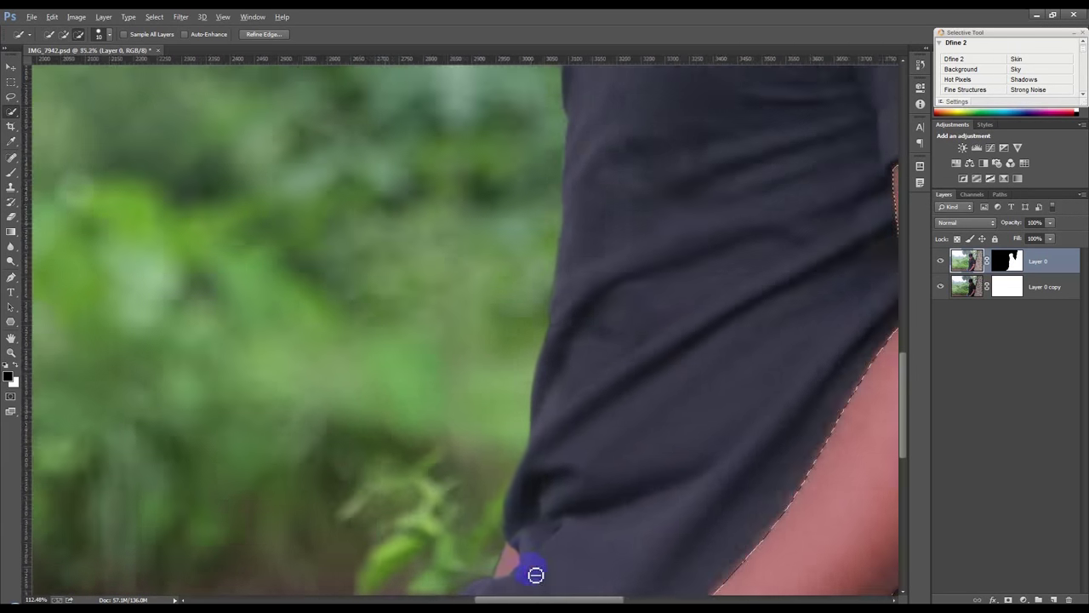
scroll(511, 570, up, 1)
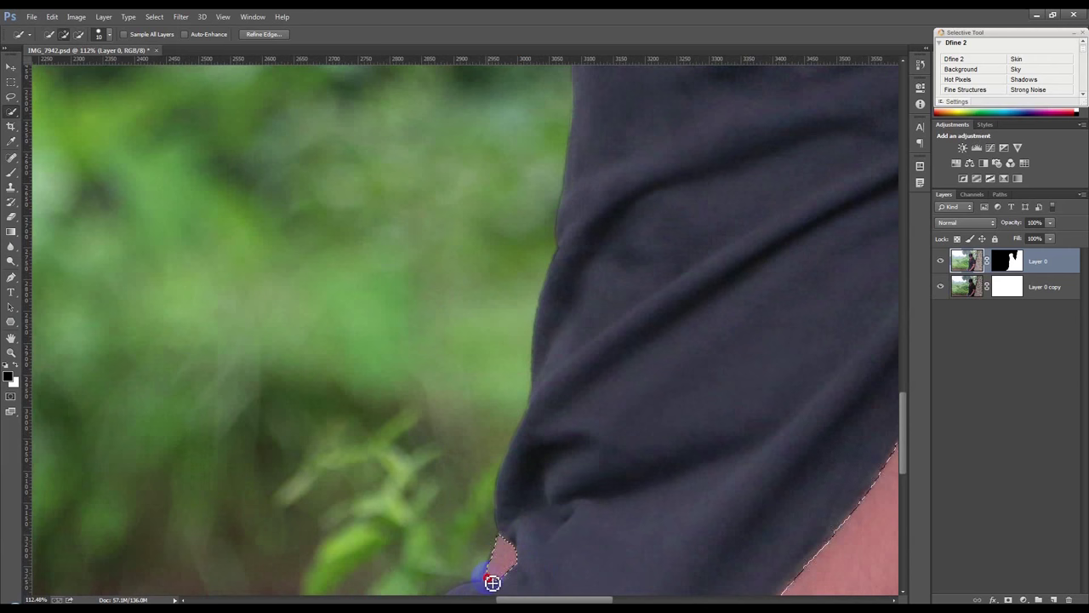
drag(491, 582, 505, 565)
key(ctrl+0)
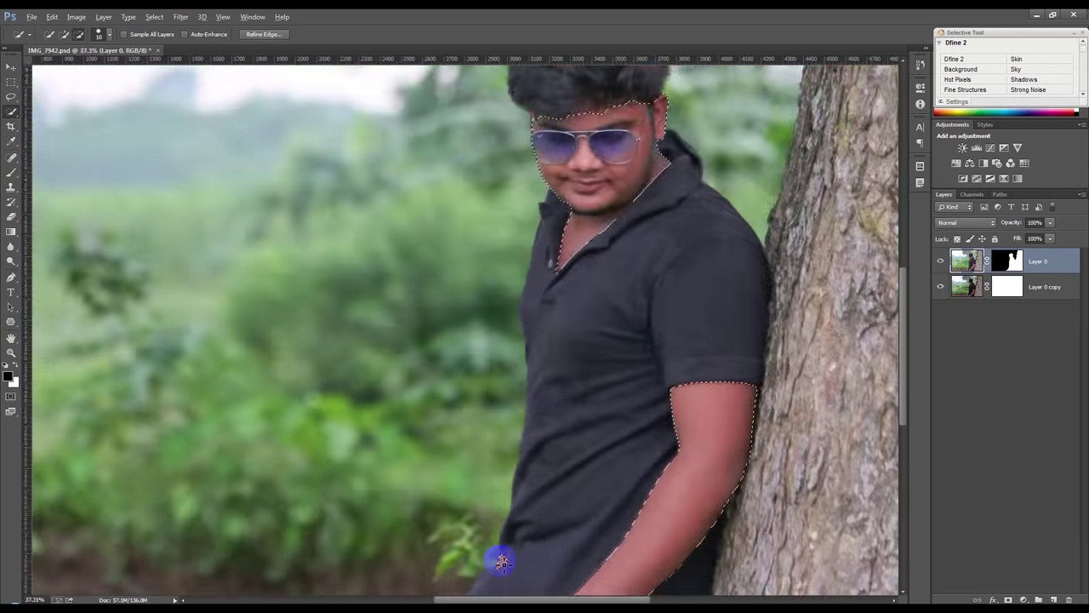
Step: Feather the selection by 5 pixels
scroll(535, 414, up, 1)
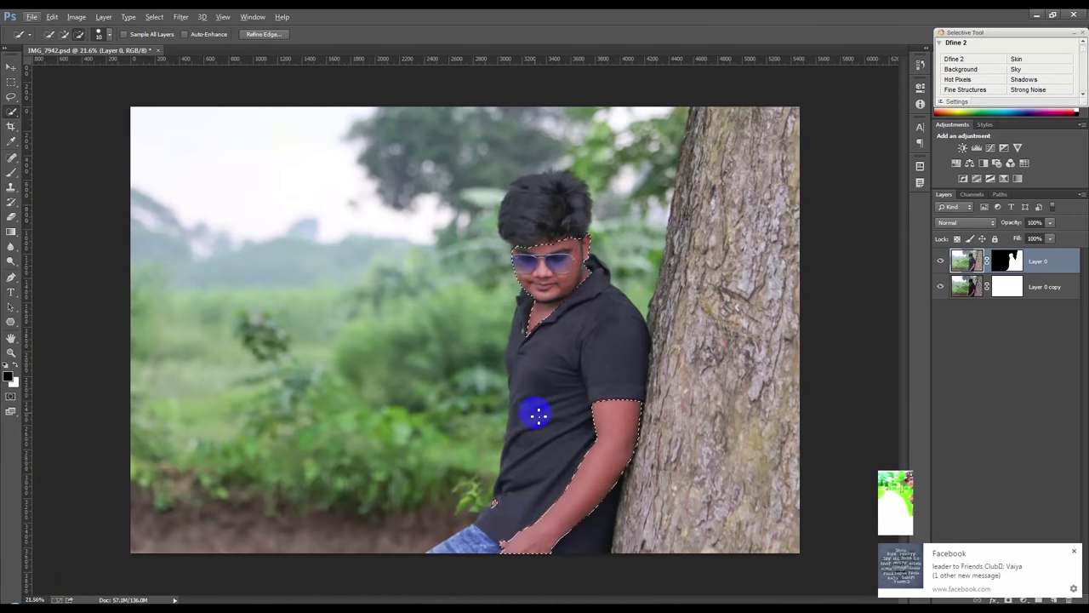
click(153, 18)
mouse_move(163, 152)
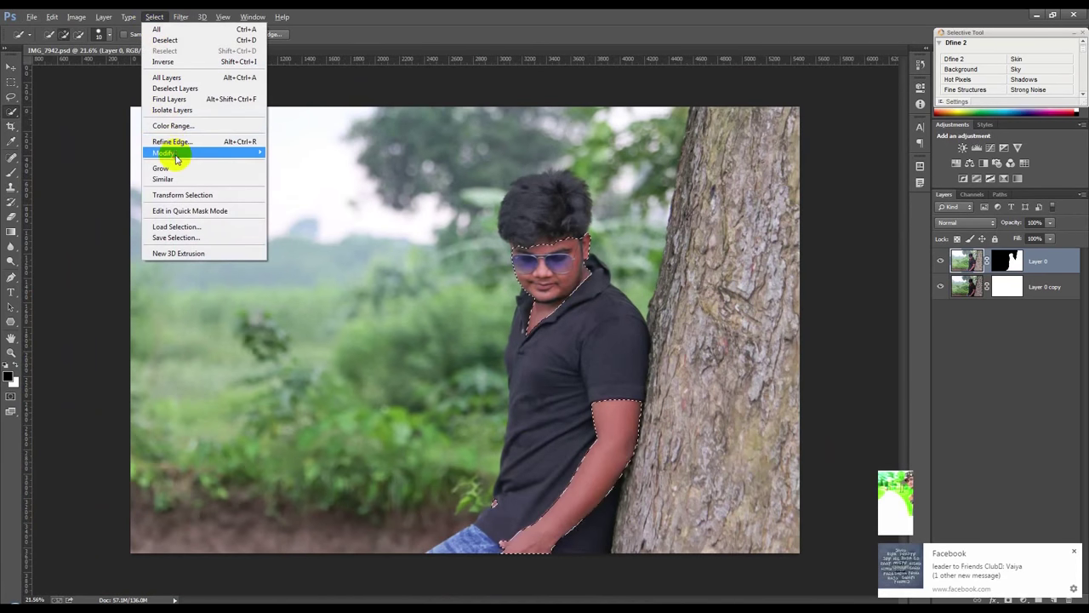
click(289, 196)
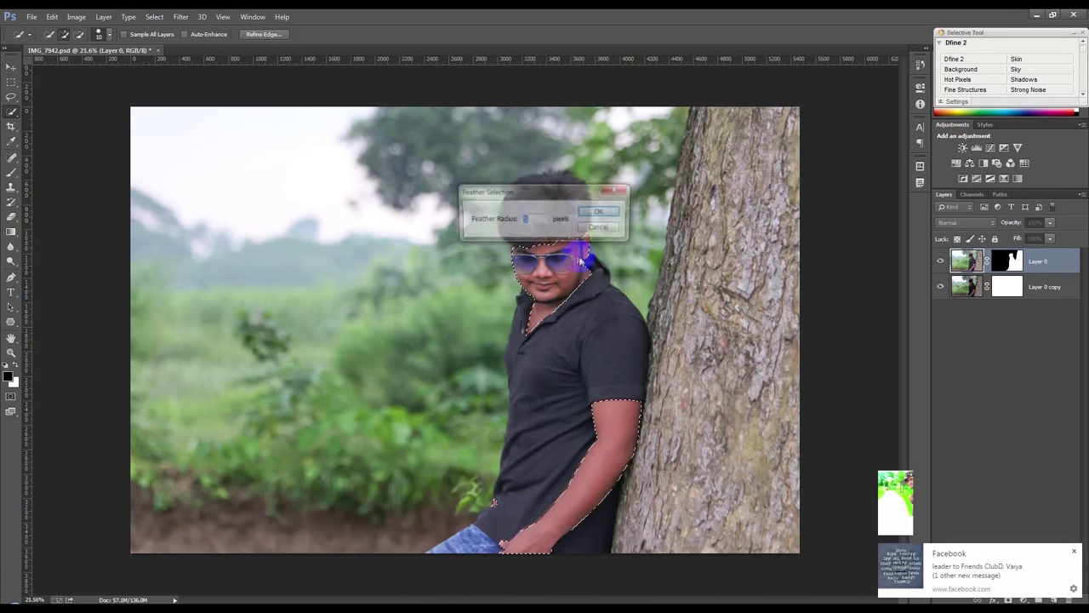
click(596, 213)
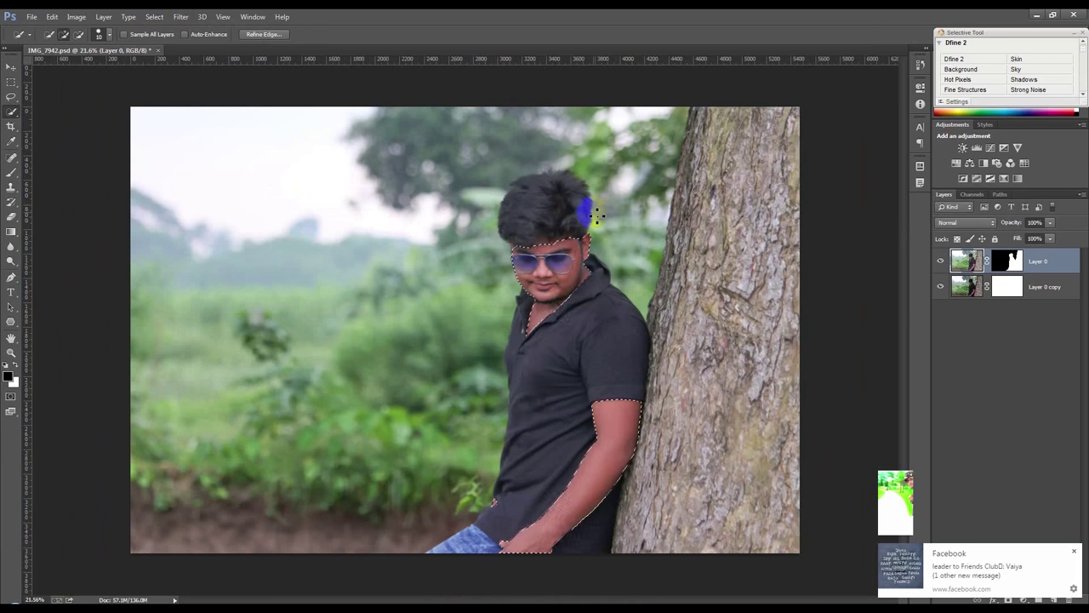
click(1075, 552)
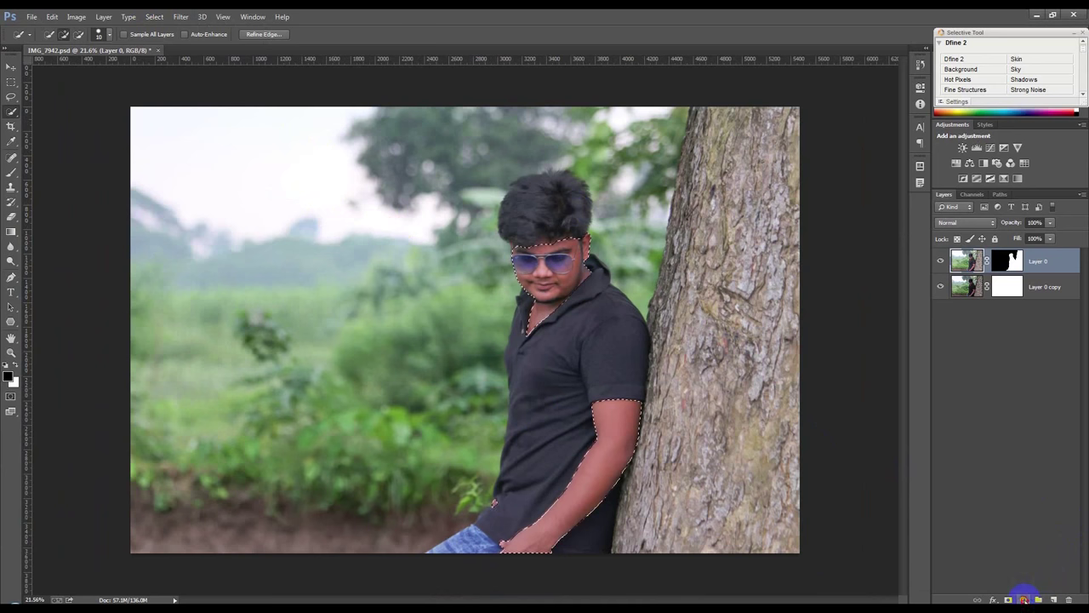
click(1024, 598)
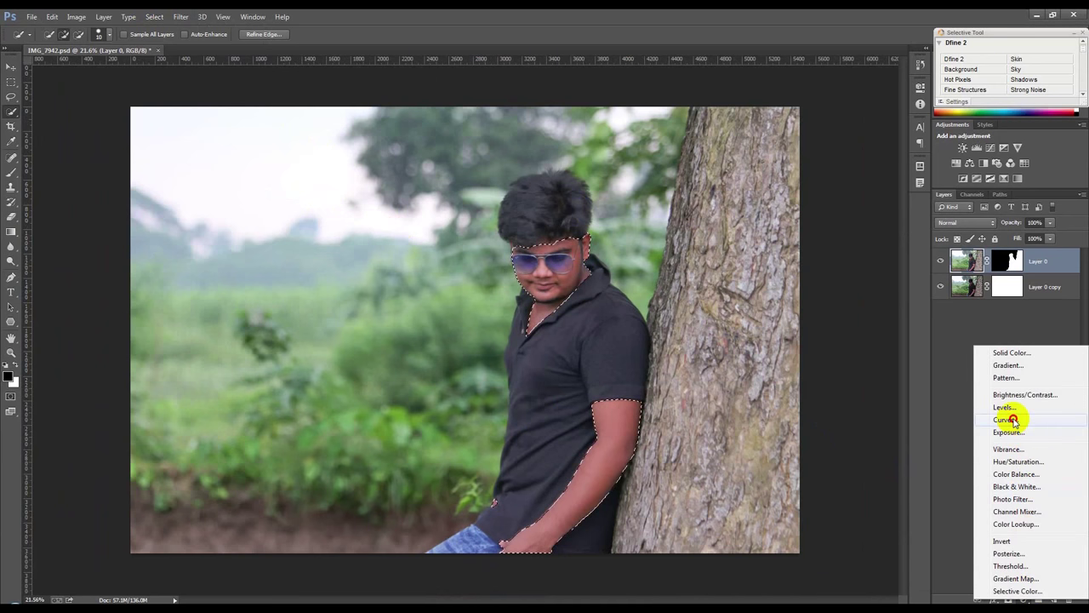
Step: Add a brightening Curves 1 layer clipped to Layer 0, then hide Layer 0
click(1012, 420)
drag(856, 175, 836, 182)
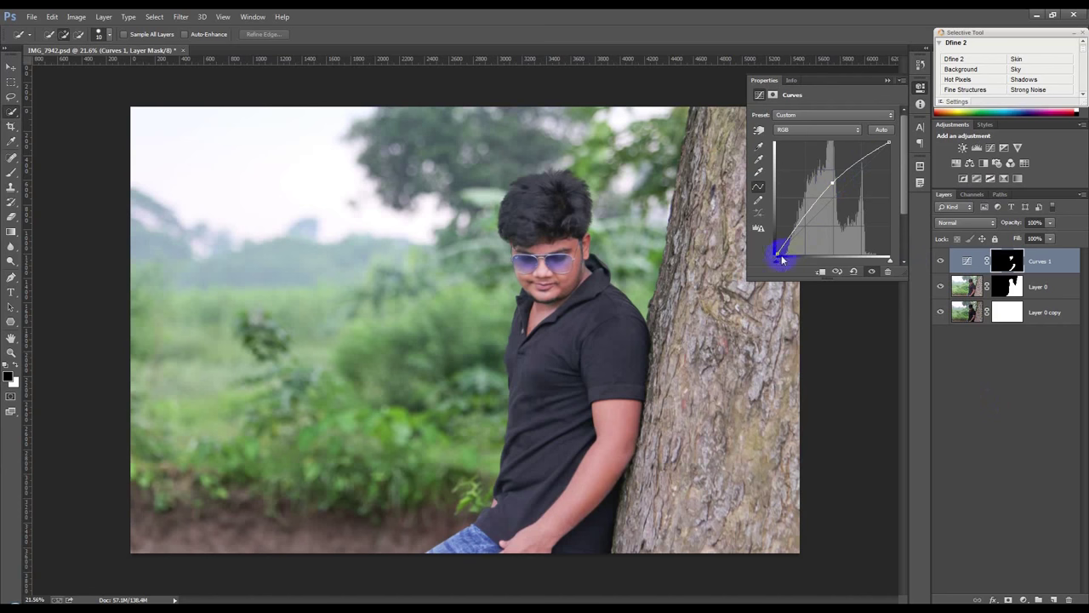
drag(760, 243, 761, 253)
drag(881, 140, 871, 129)
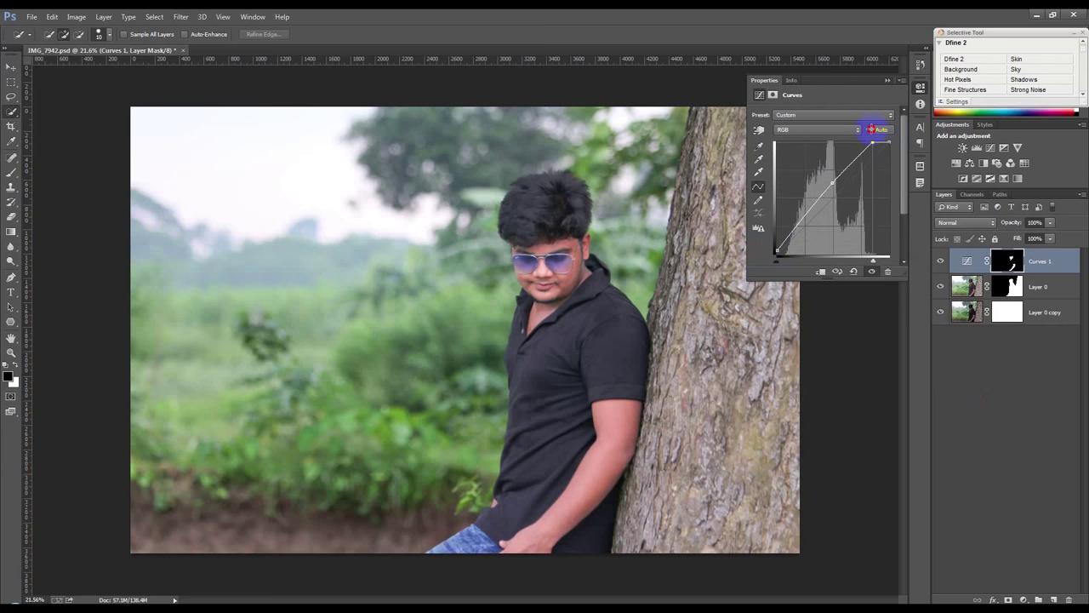
alt+click(1055, 271)
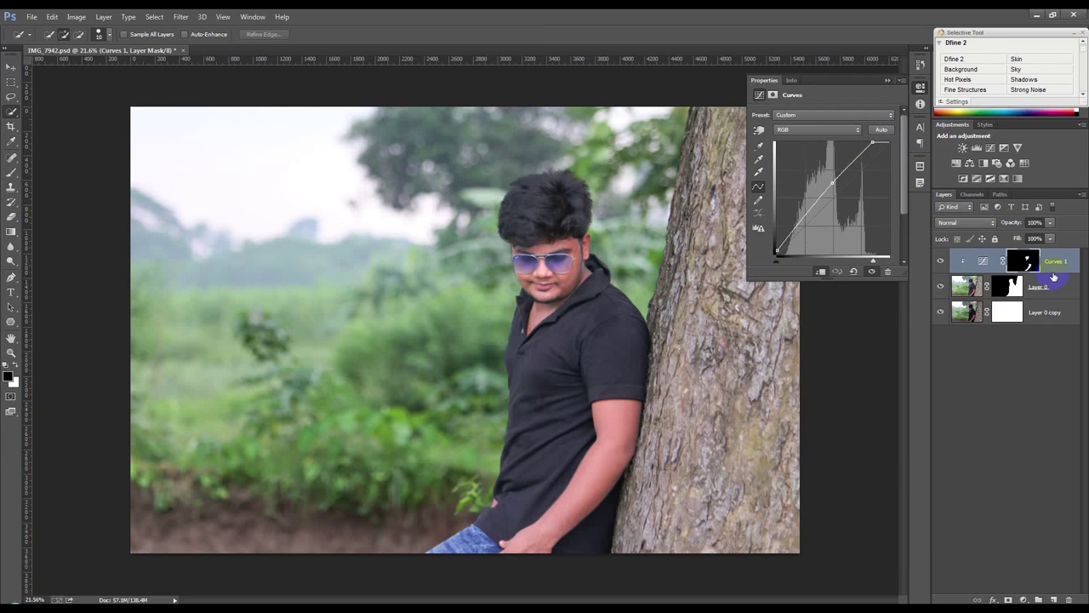
click(941, 286)
Step: Place the green bokeh image above Layer 0 copy and position it as the background
click(1021, 313)
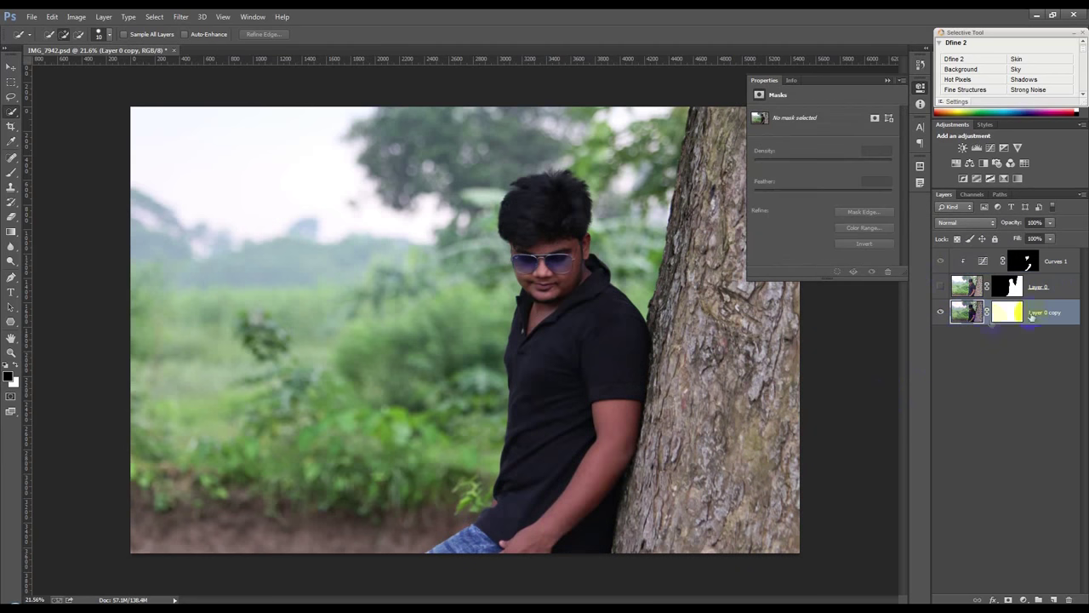
drag(12, 193, 479, 389)
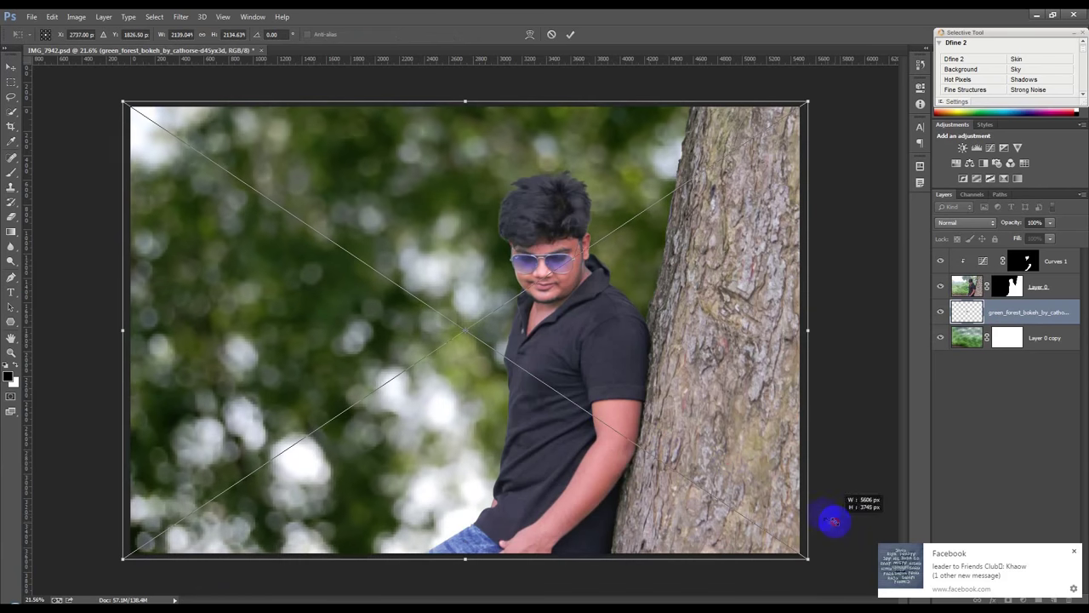
drag(642, 419, 659, 419)
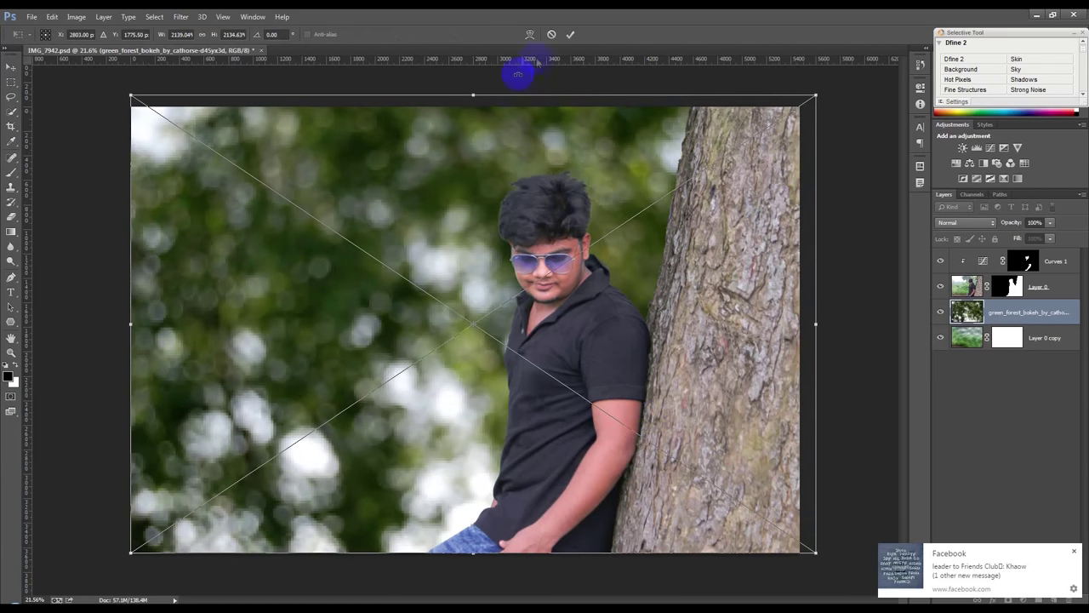
click(570, 34)
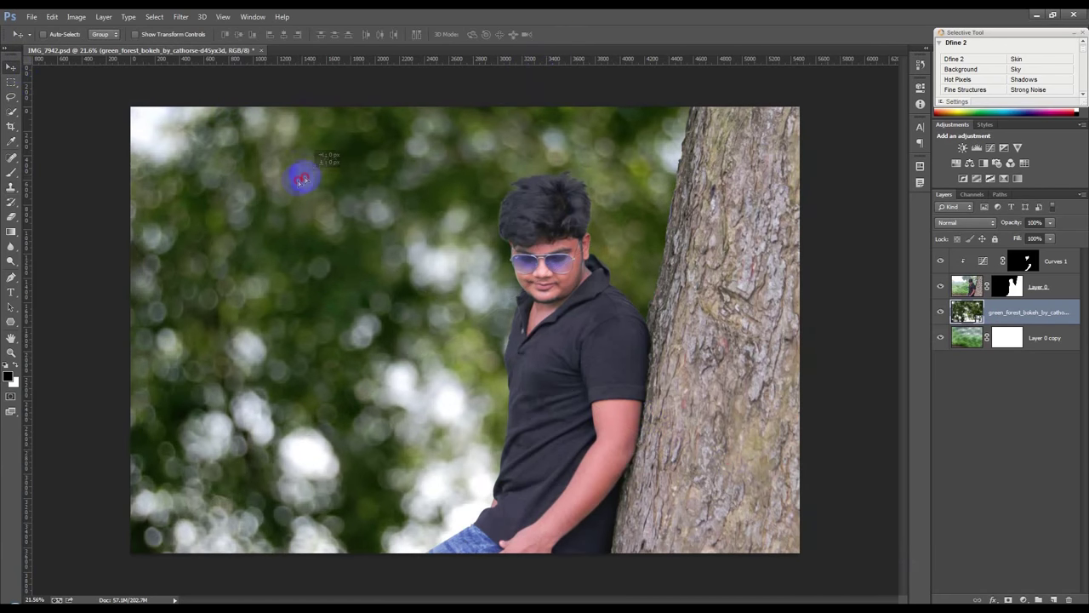
drag(299, 175, 298, 184)
click(181, 17)
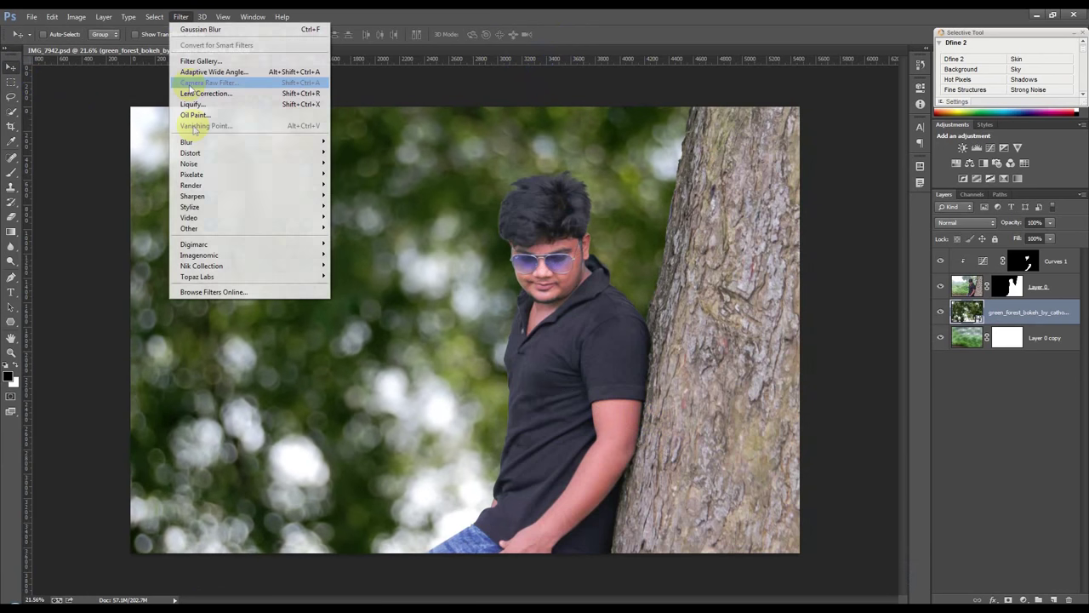
Step: Apply a Gaussian Blur of about 52 pixels to the bokeh layer
mouse_move(186, 142)
click(377, 222)
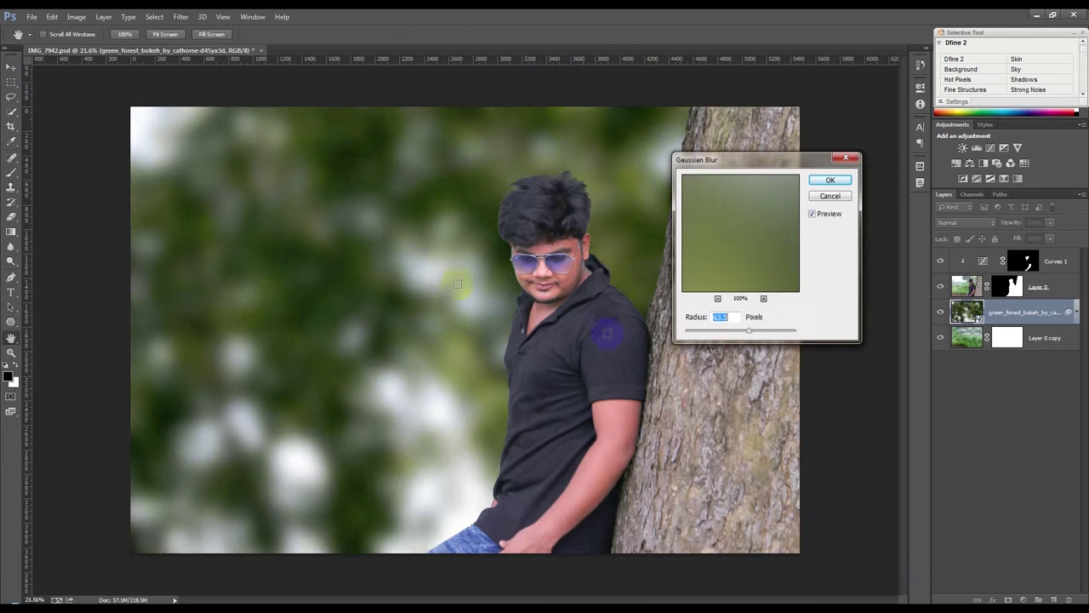
drag(741, 332, 747, 334)
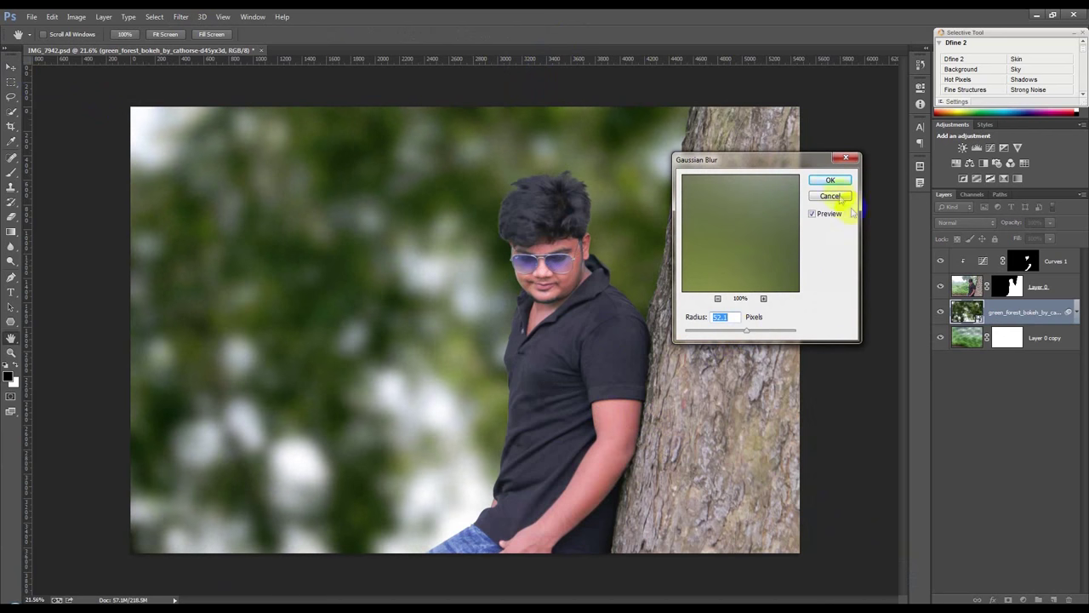
click(830, 179)
Step: Flip the bokeh background horizontally, shift it right and enlarge it to cover the frame
key(ctrl+t)
right_click(566, 392)
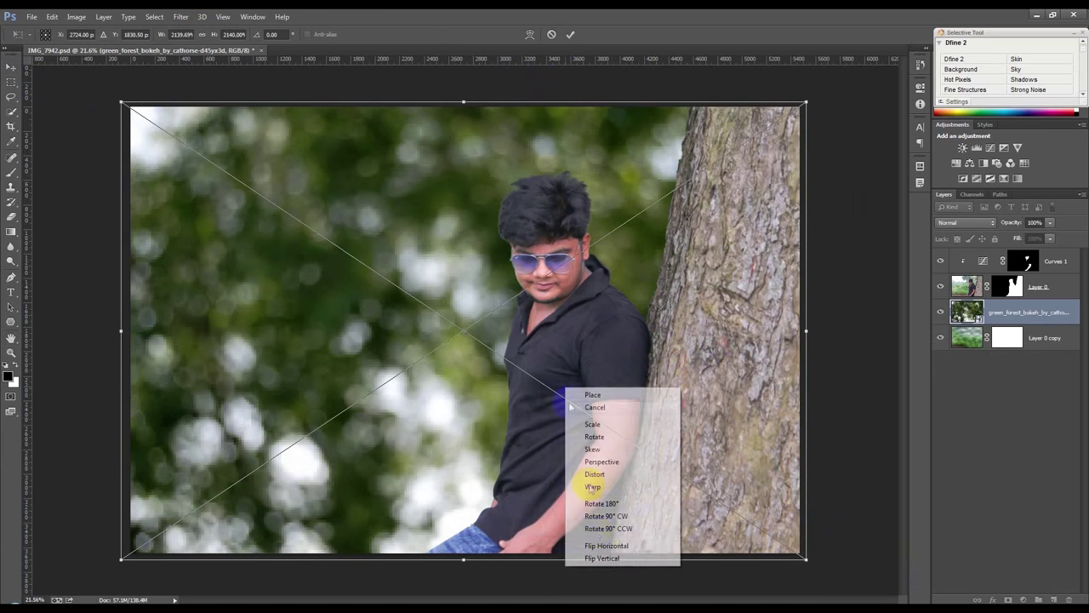
click(595, 547)
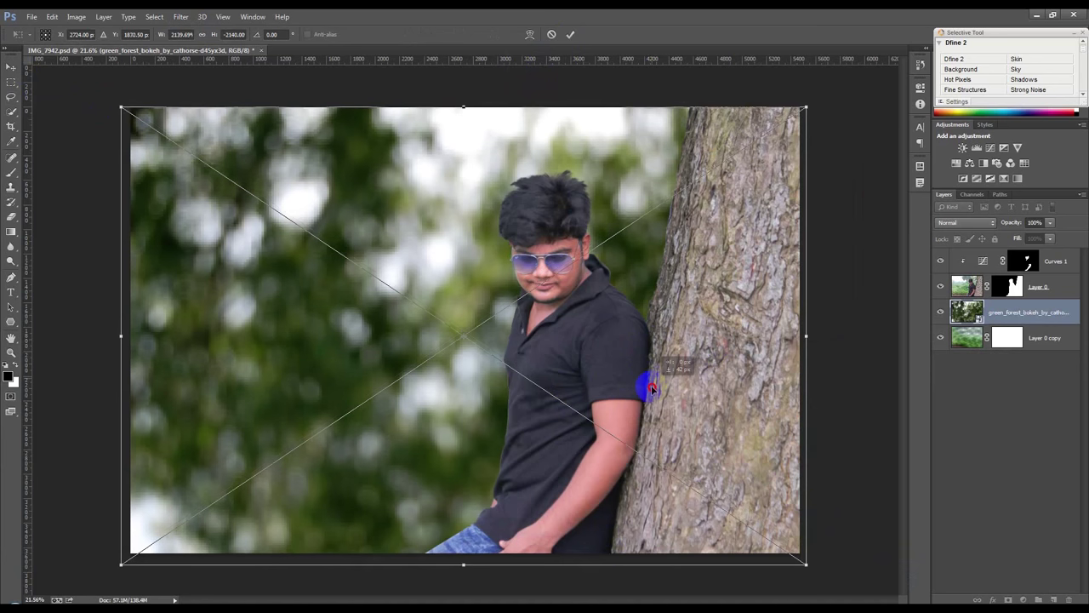
drag(740, 186, 799, 186)
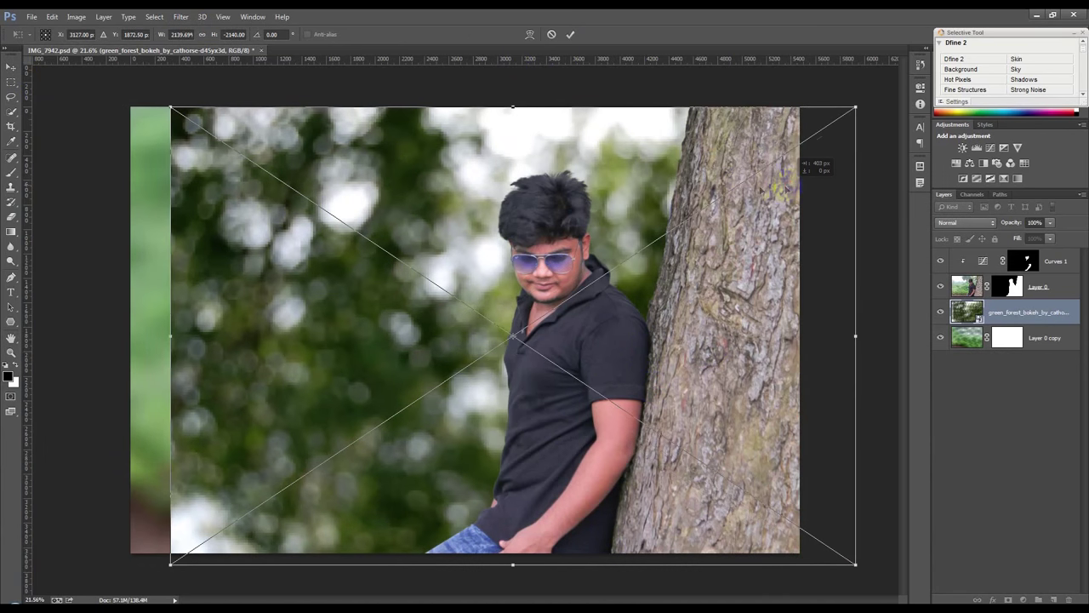
drag(191, 109, 94, 100)
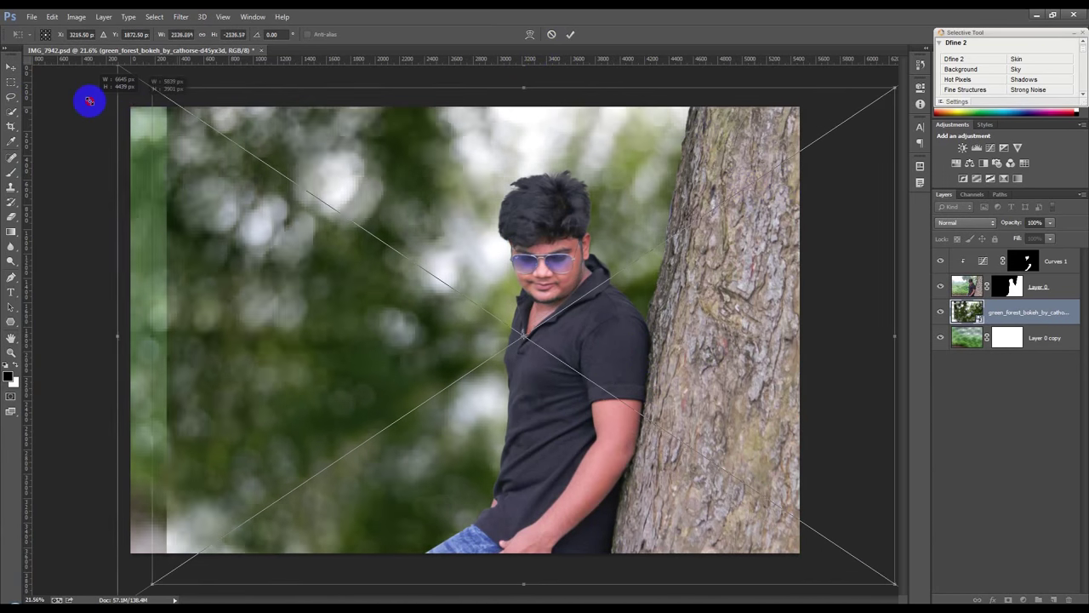
drag(397, 183, 414, 232)
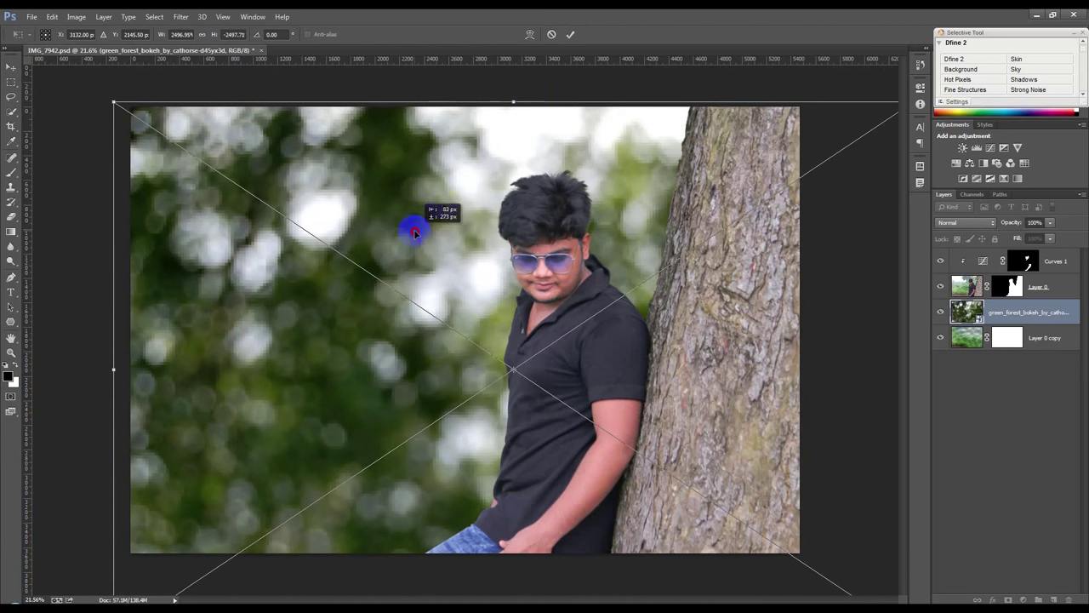
click(570, 35)
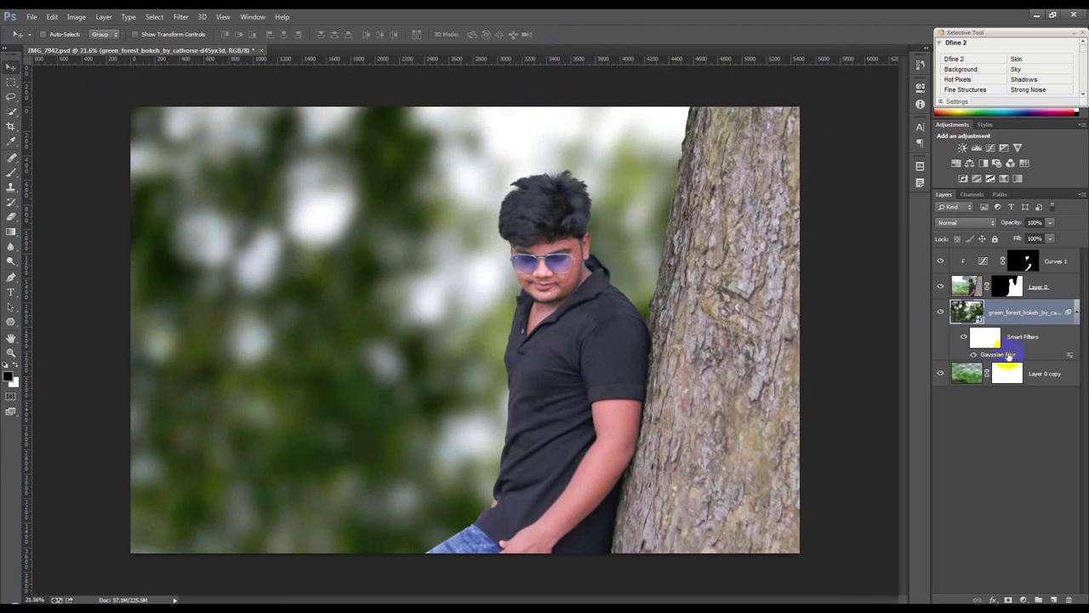
Step: Lower the background's Gaussian Blur radius to 25 pixels
double_click(999, 355)
drag(742, 335, 737, 334)
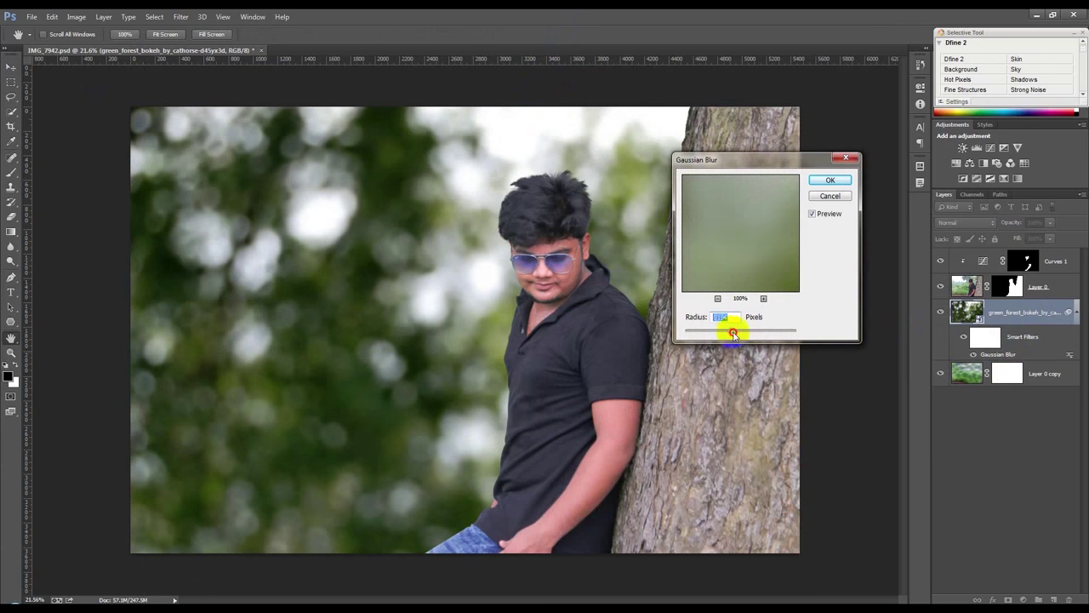
click(830, 178)
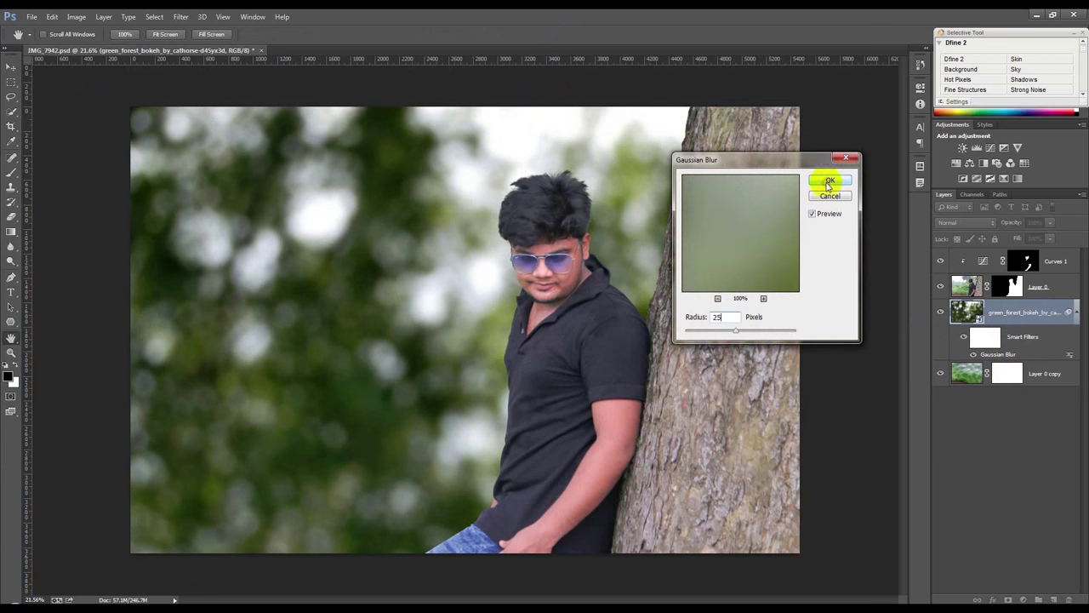
Step: Nudge the layer with the Move tool and collapse the background's smart filters list
key(v)
drag(649, 360, 665, 368)
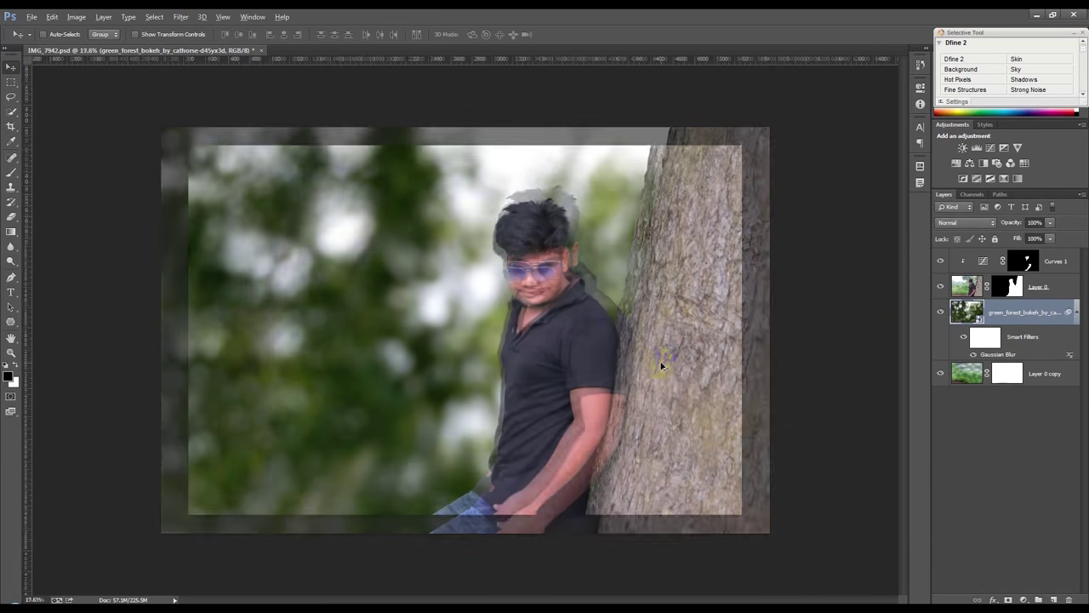
click(1058, 262)
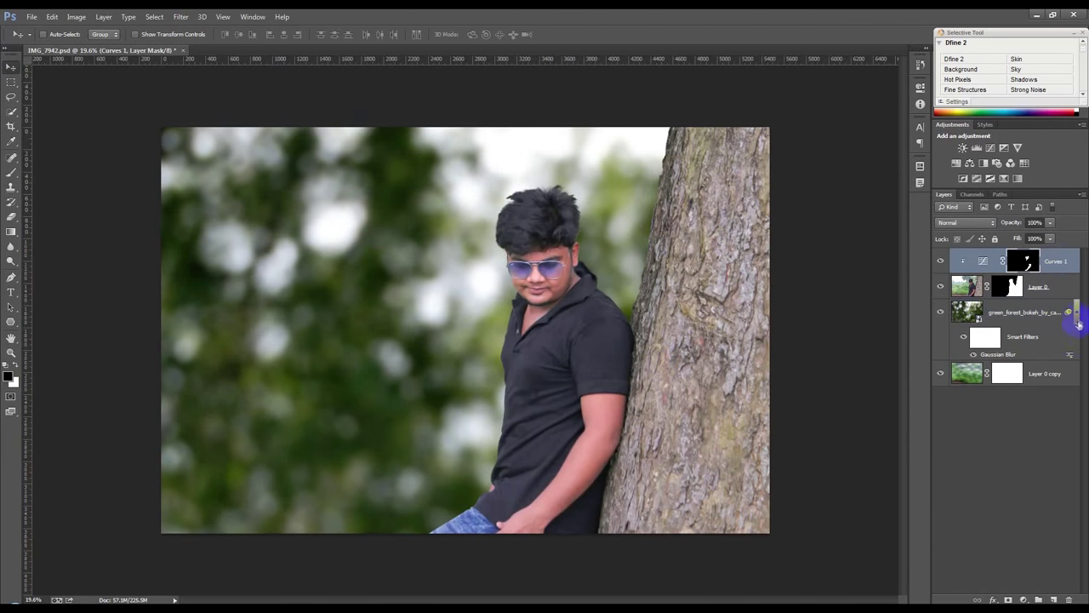
click(1077, 313)
Step: Apply Shadows/Highlights with Shadows at about 13% to Layer 0
click(1051, 289)
click(80, 19)
click(246, 234)
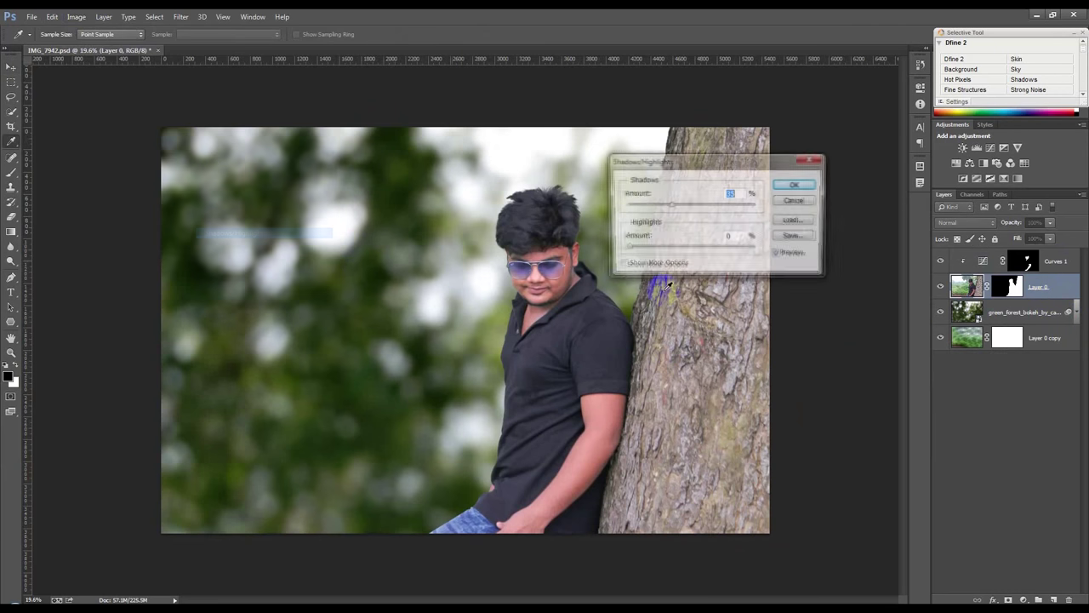
drag(671, 205, 638, 206)
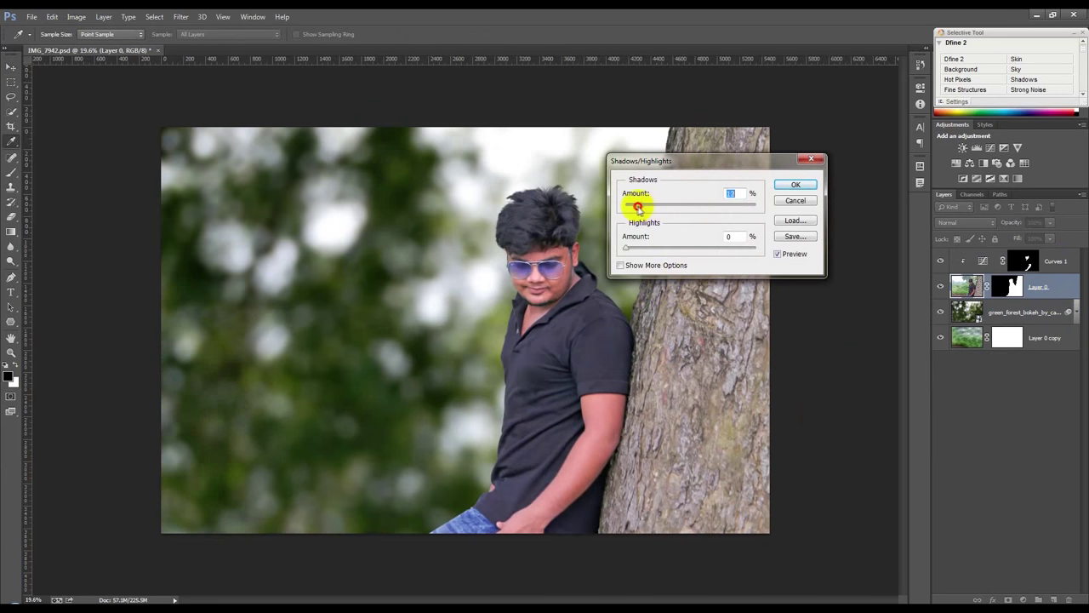
click(794, 185)
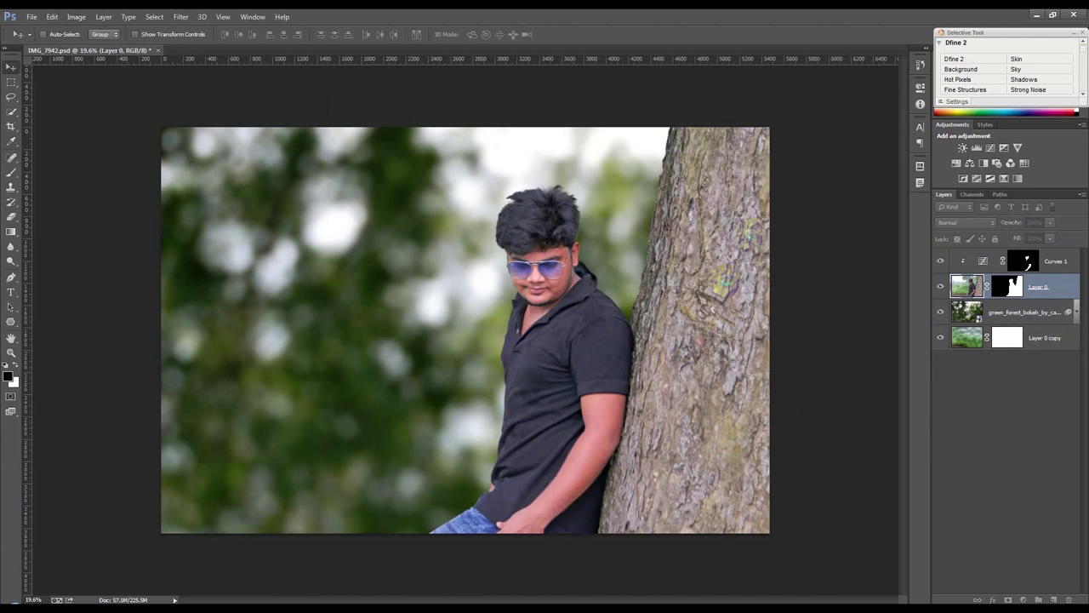
Step: Add an empty Layer 1 directly above the green_forest_bokeh layer
click(1055, 259)
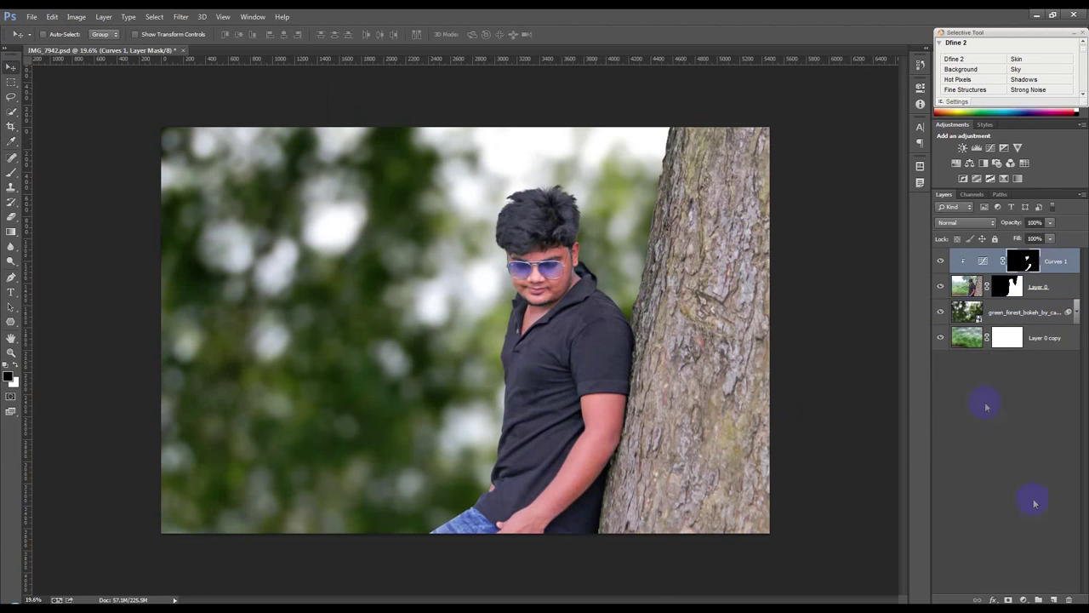
click(1020, 311)
click(1052, 599)
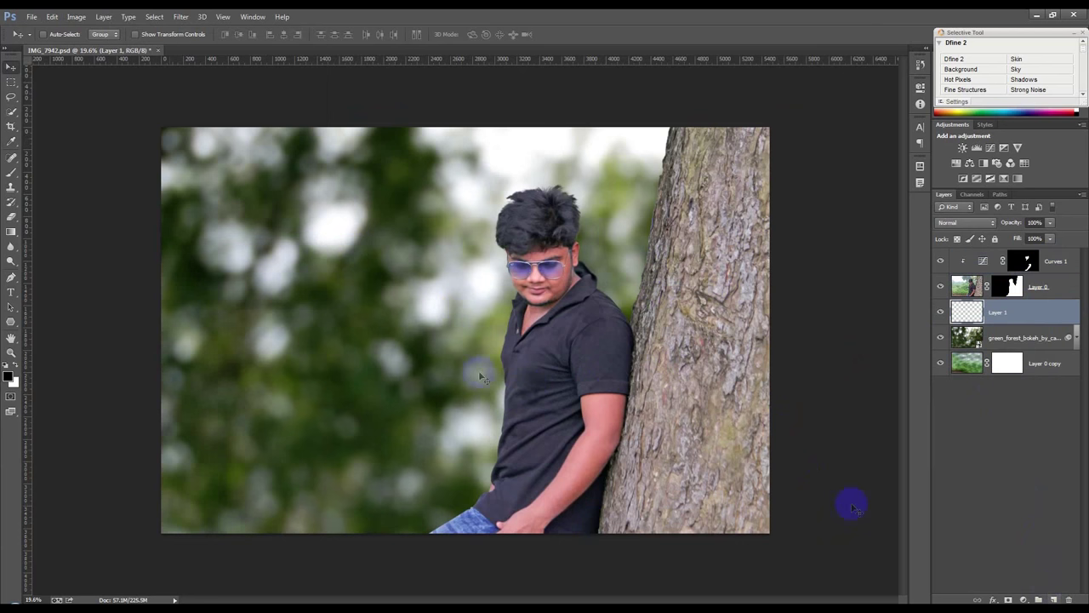
Step: Sample a yellow-green from the photo and refine it to a brighter yellow
key(i)
click(451, 226)
click(8, 376)
mouse_move(806, 228)
mouse_down()
mouse_move(807, 195)
mouse_move(785, 184)
mouse_up()
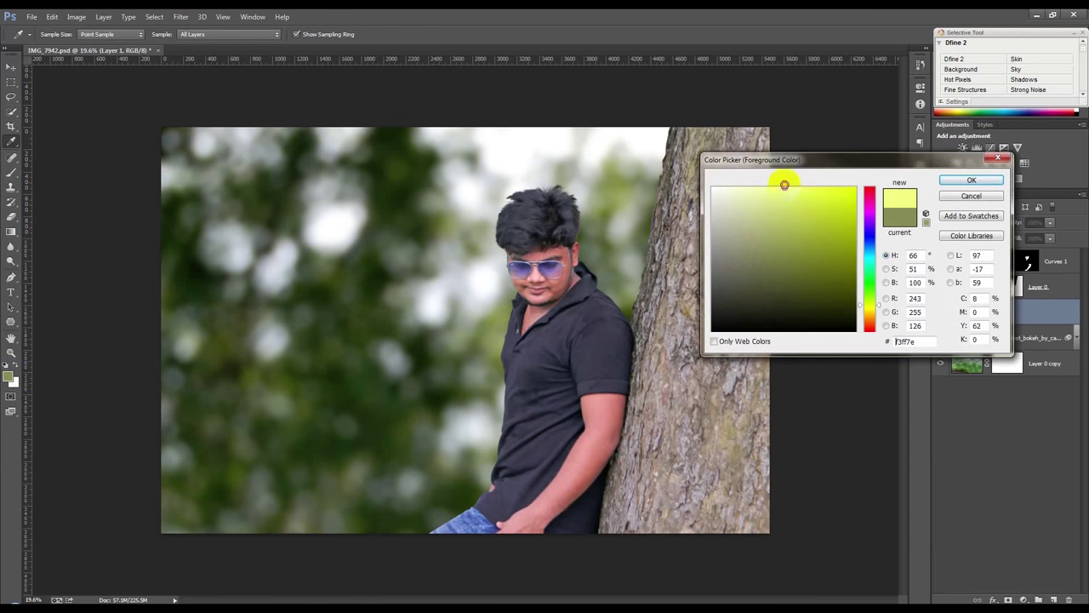
click(970, 180)
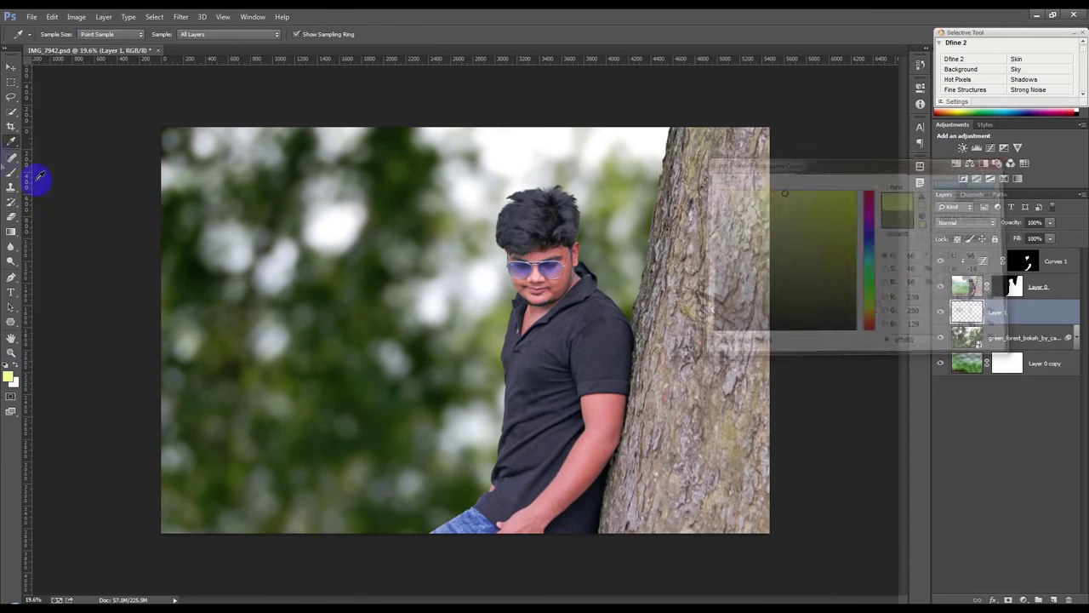
Step: Set up a very large soft brush at full opacity
click(8, 173)
key(bracketright)
key(bracketright)
key(bracketright)
key(bracketright)
drag(191, 41, 214, 31)
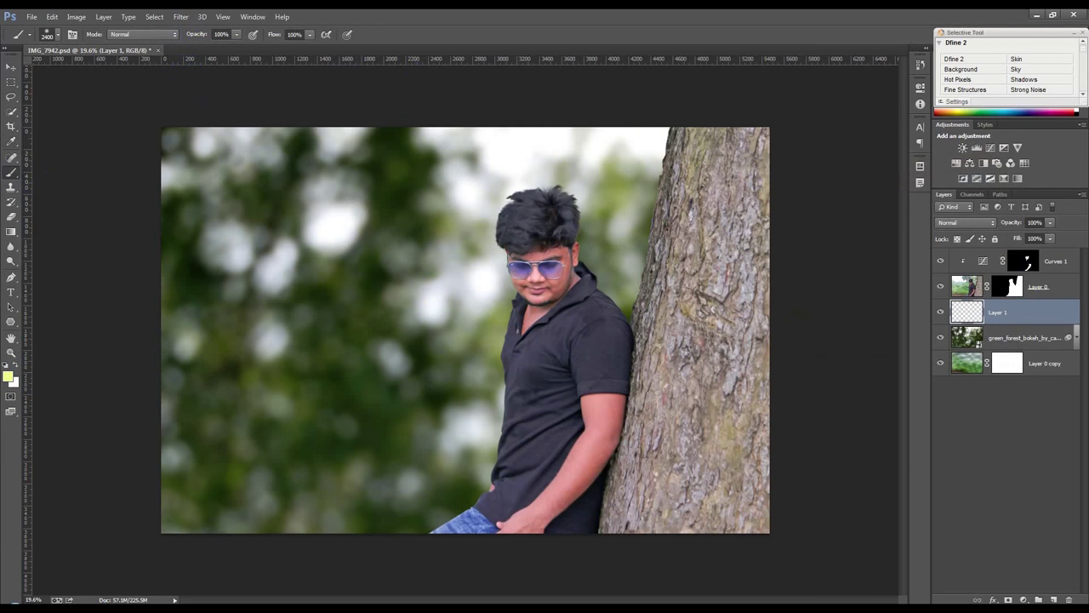
key(bracketright)
Step: Paint a glow spot on the bokeh, clear the out-of-memory warnings, and save
click(409, 260)
click(561, 237)
click(455, 279)
click(544, 237)
key(ctrl+s)
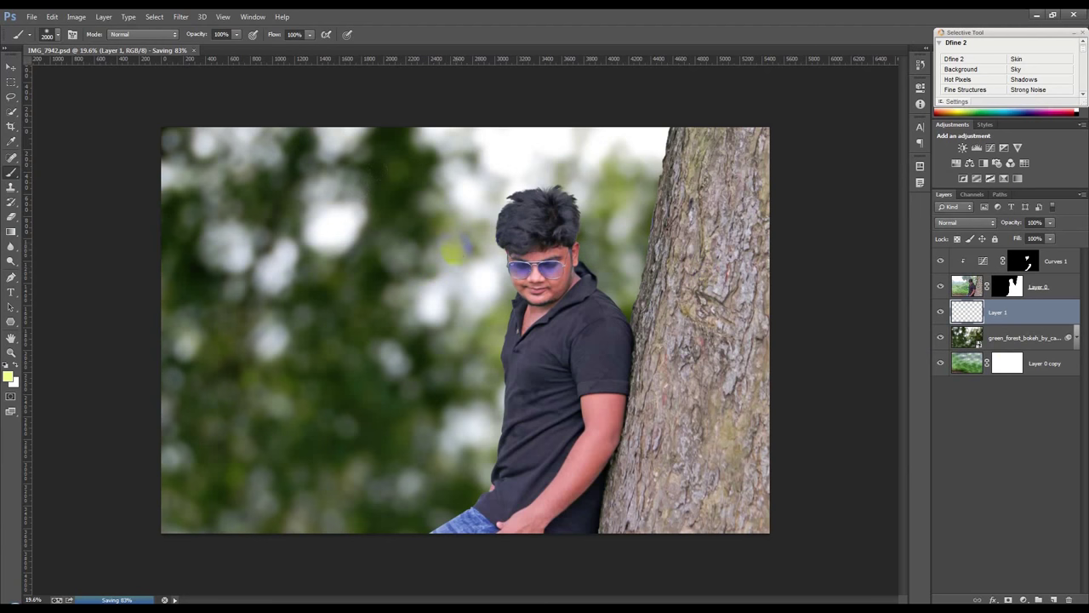
Step: Paint a yellow spot beside the head and reduce the brush to about 174 px
click(462, 236)
click(547, 235)
right_click(513, 248)
click(610, 282)
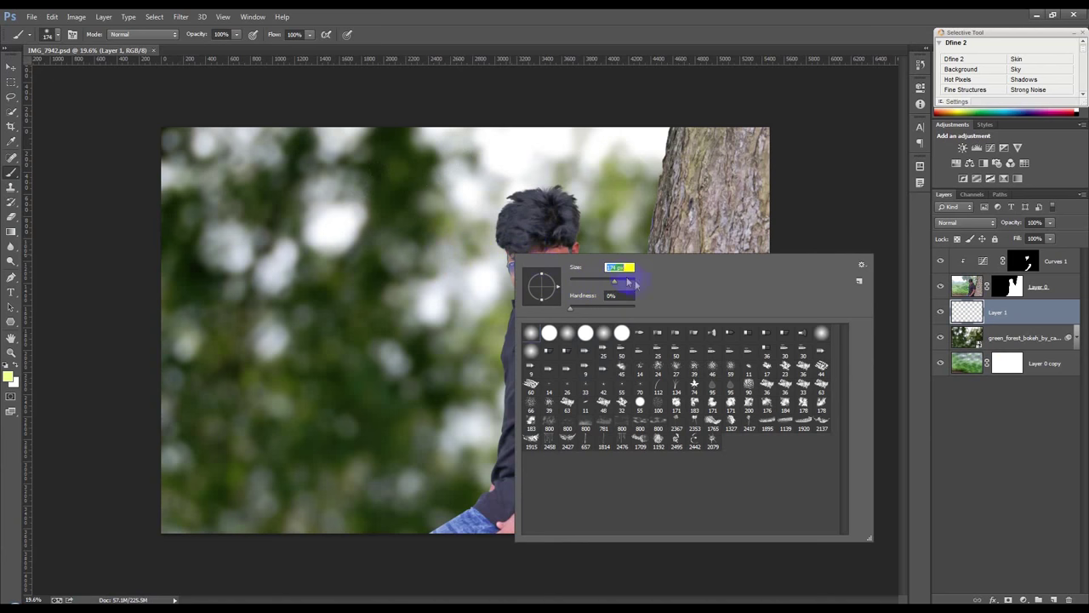
key(Return)
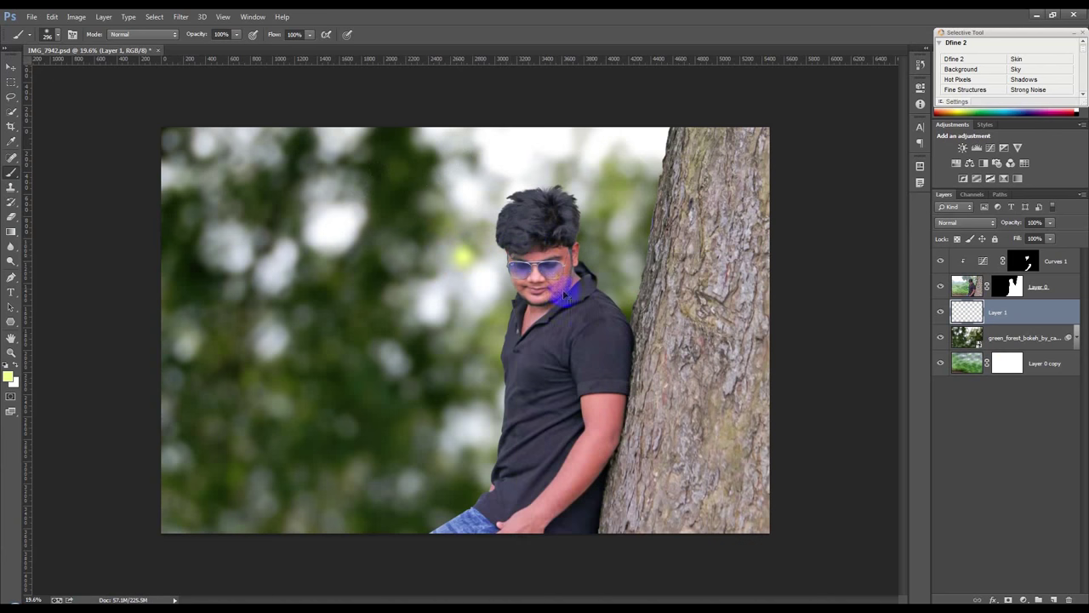
Step: Scale the painted glow up across the background and reposition it
key(ctrl+t)
drag(490, 228, 666, 419)
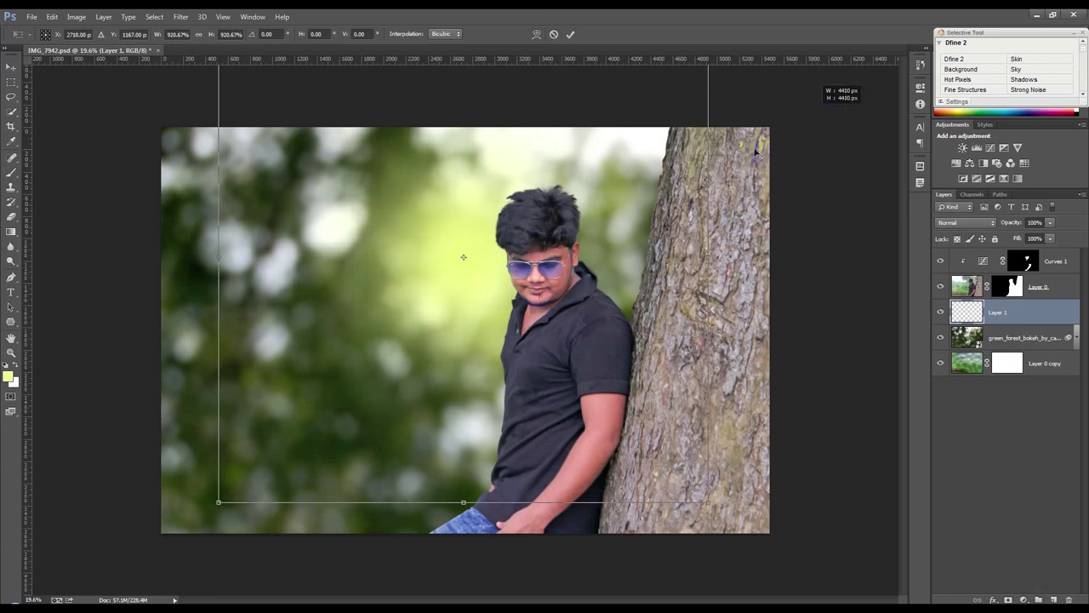
mouse_move(699, 423)
mouse_down()
mouse_move(696, 402)
mouse_move(533, 312)
mouse_move(510, 323)
mouse_up()
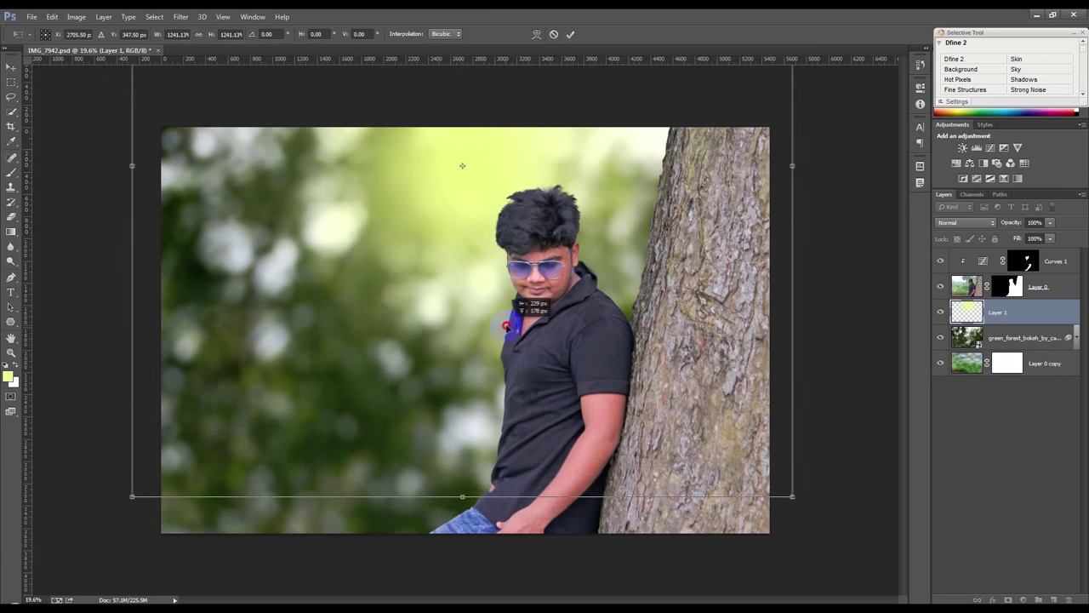
key(Return)
key(b)
click(966, 223)
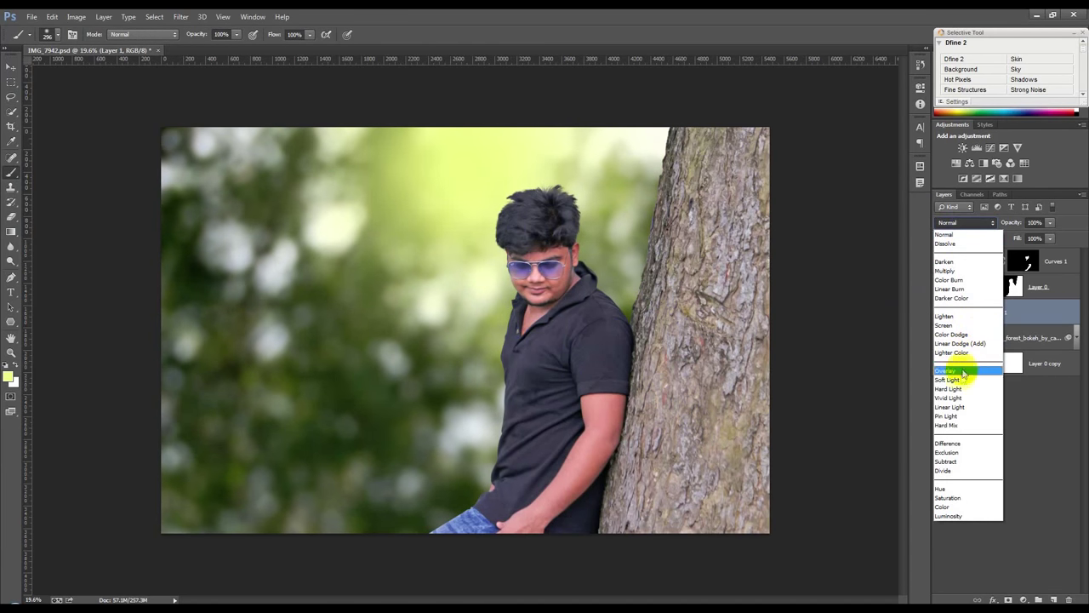
Step: Set Layer 1 to Hard Light and move the glow behind the subject's head
click(951, 388)
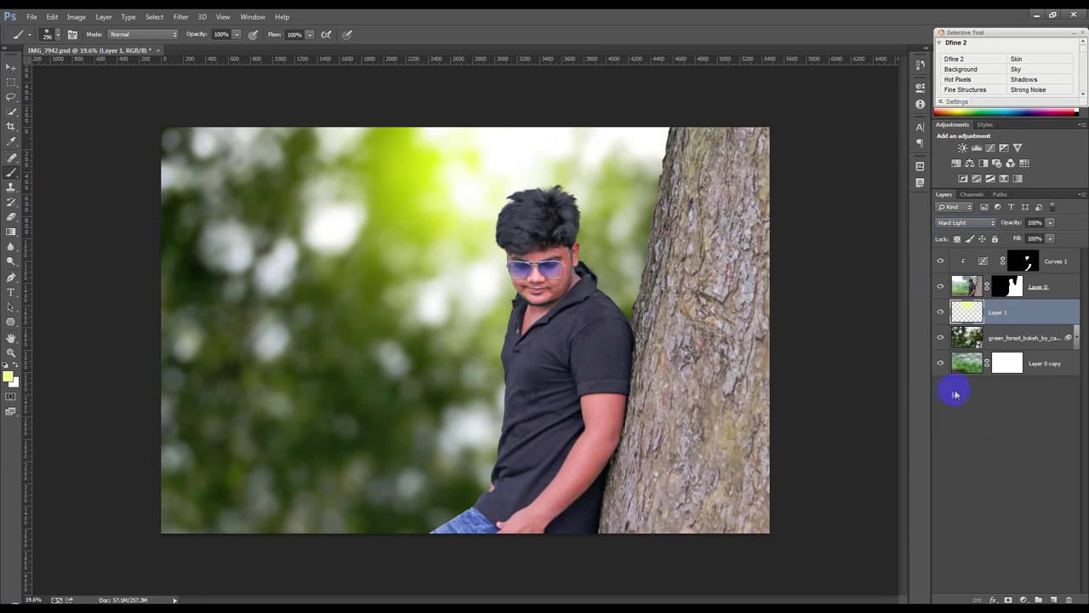
click(12, 66)
mouse_move(365, 249)
mouse_down()
mouse_move(428, 272)
mouse_move(513, 189)
mouse_move(482, 232)
mouse_up()
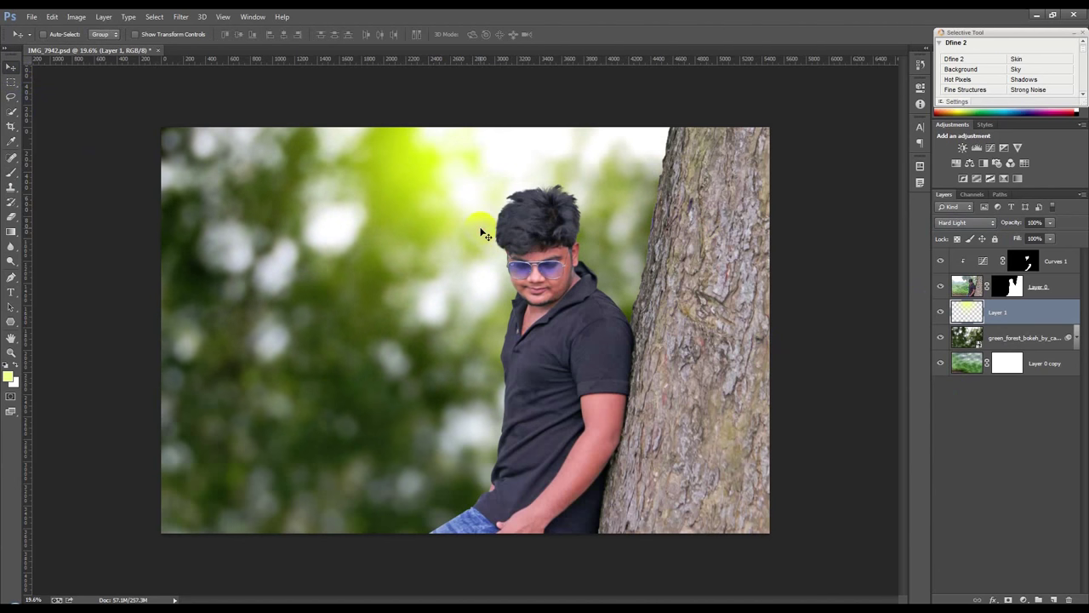
drag(481, 233, 547, 257)
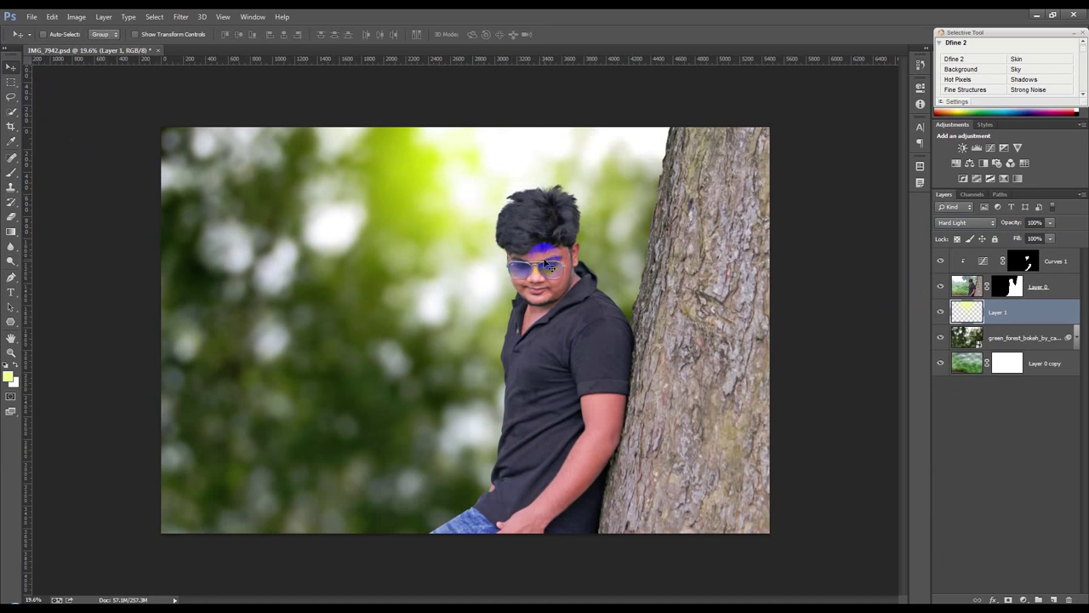
click(1059, 270)
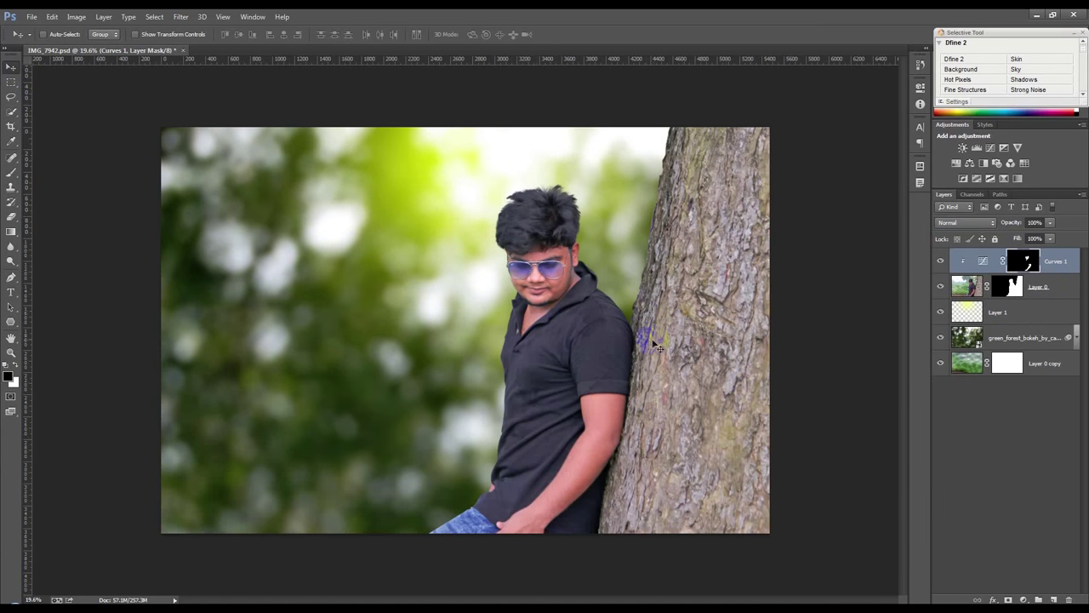
Step: Shift Layer 0 and Curves 1 together slightly right, then save IMG_7942.psd
click(1053, 290)
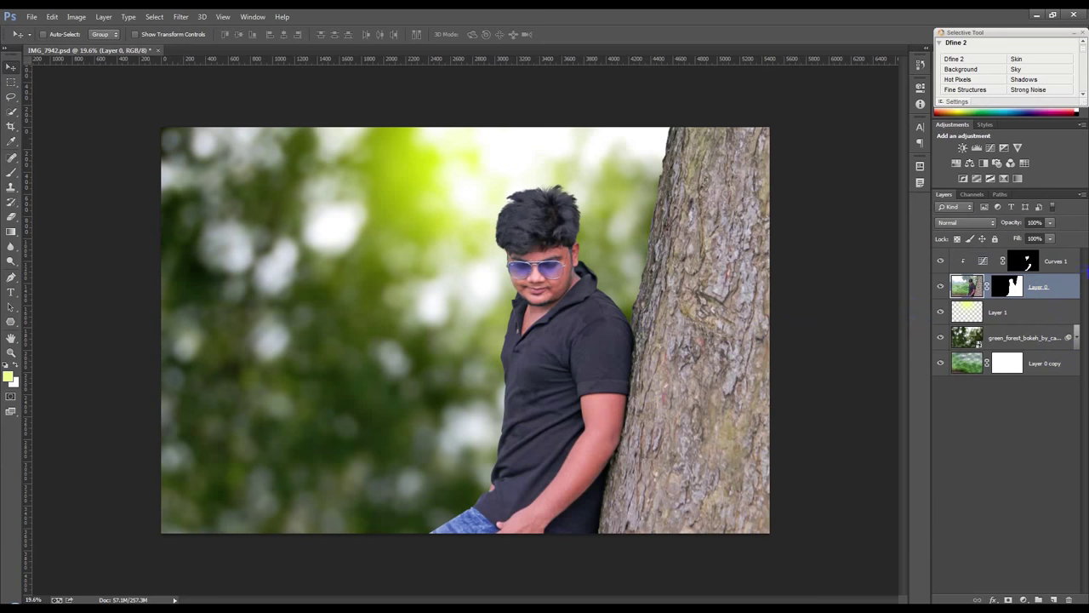
shift+click(1053, 266)
mouse_move(781, 321)
mouse_down()
mouse_move(794, 322)
mouse_move(781, 328)
mouse_up()
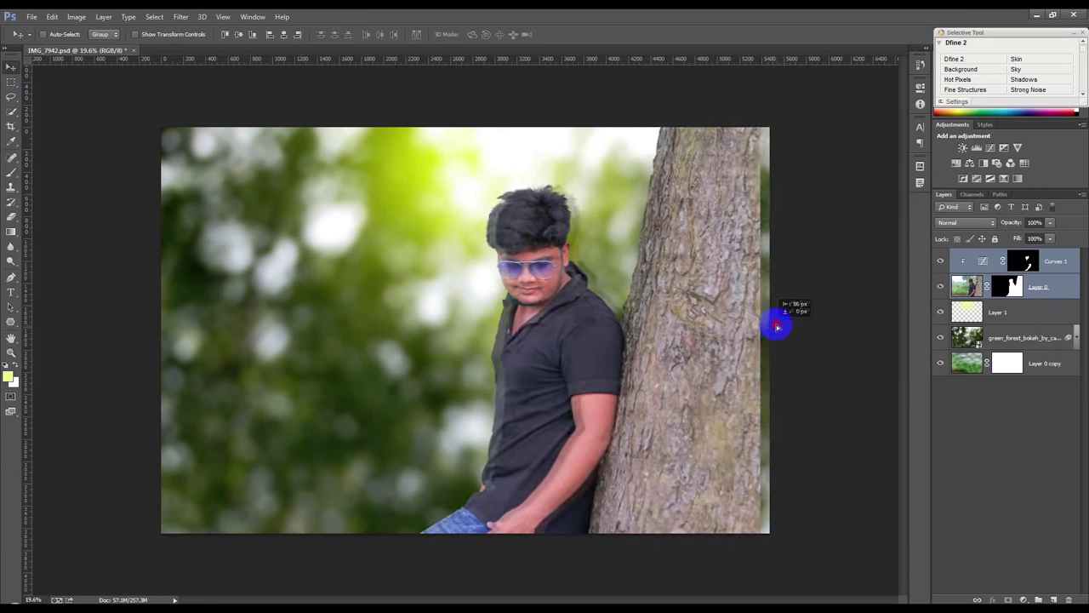
key(ctrl+s)
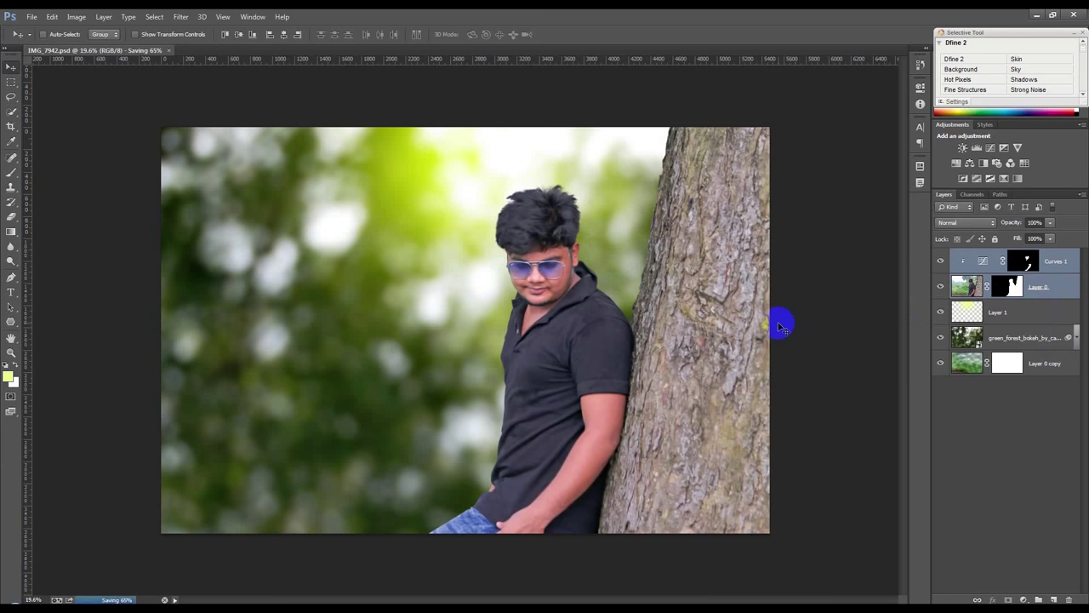
click(1067, 270)
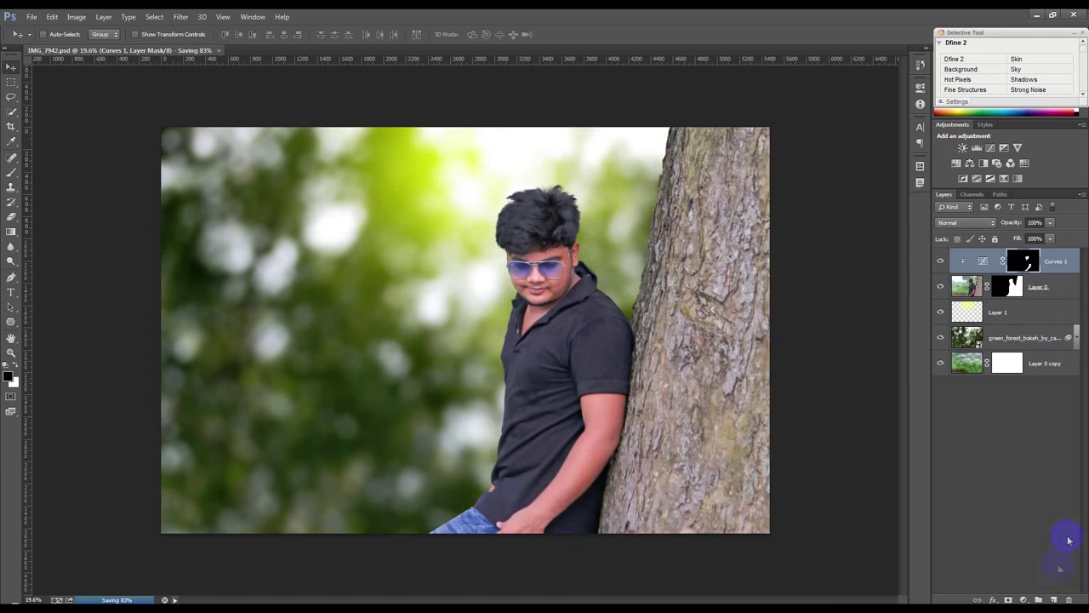
click(76, 16)
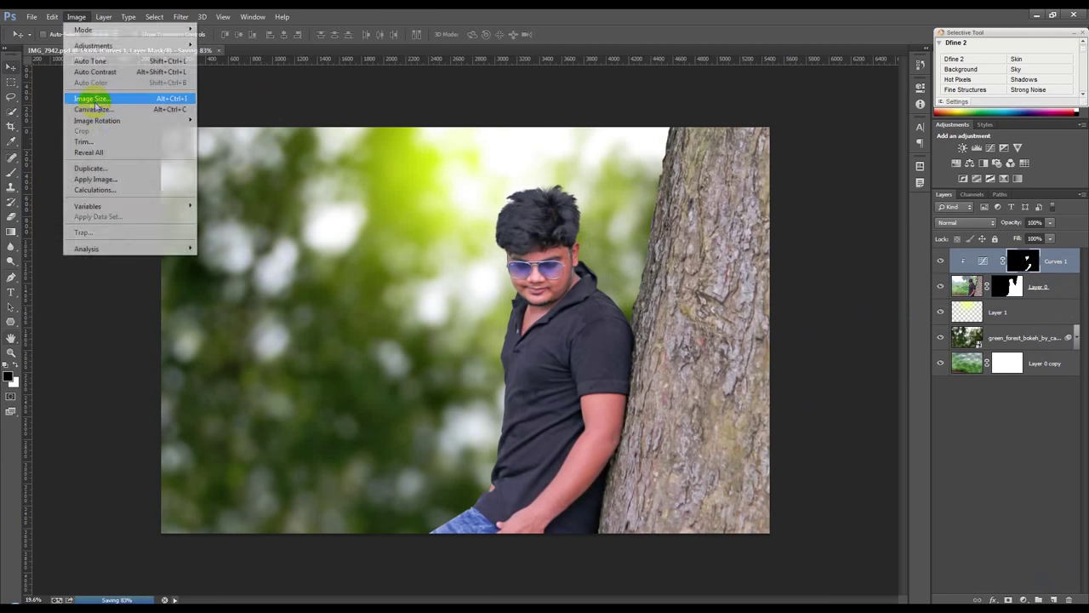
click(93, 99)
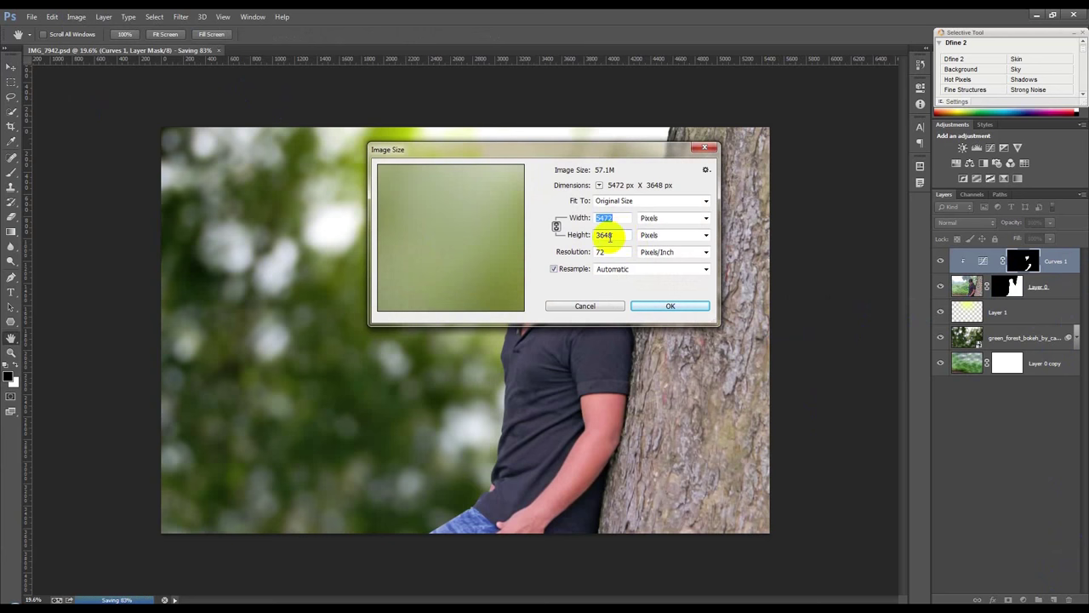
text(3000)
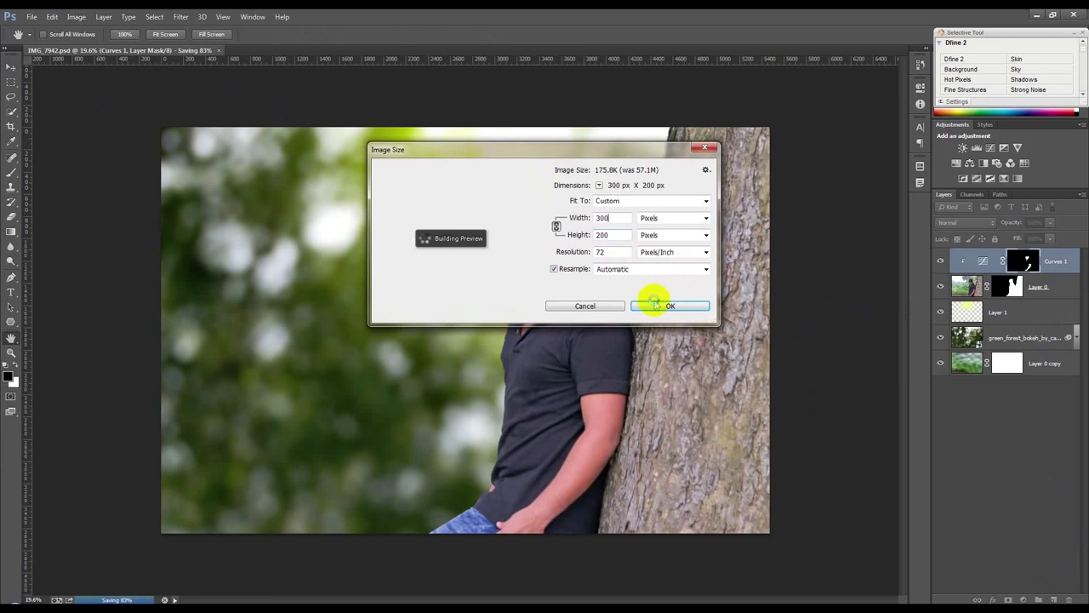
click(664, 308)
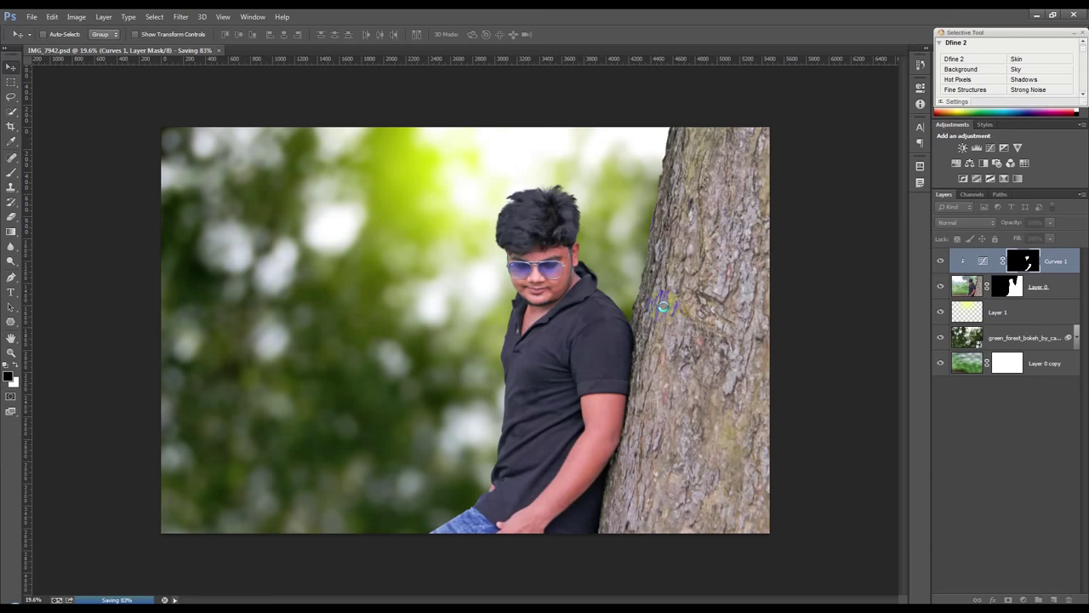
scroll(663, 305, down, 2)
scroll(562, 338, up, 4)
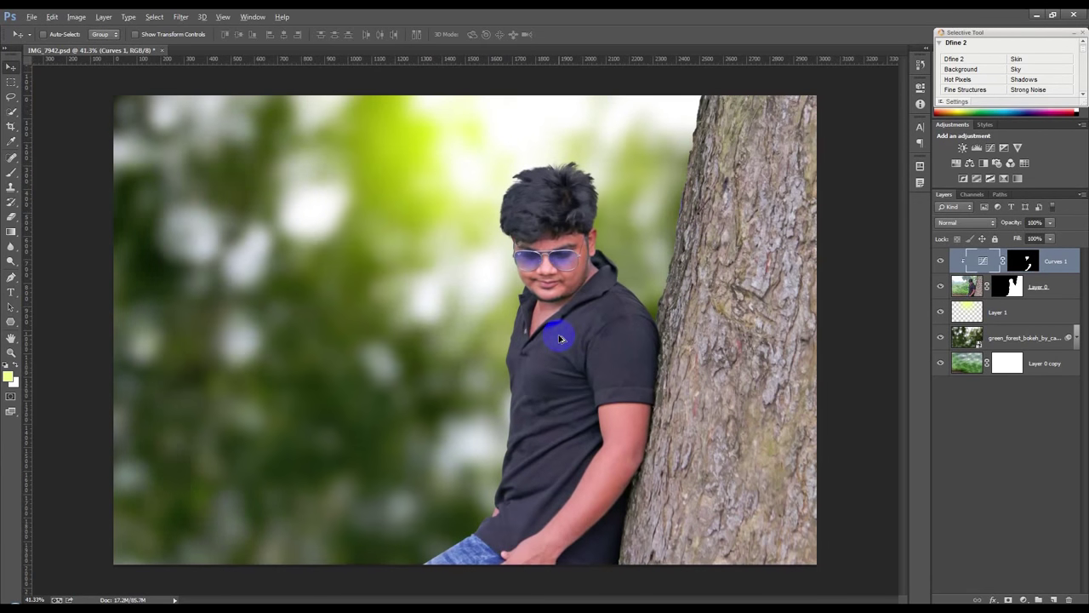
scroll(564, 264, up, 2)
scroll(588, 304, down, 3)
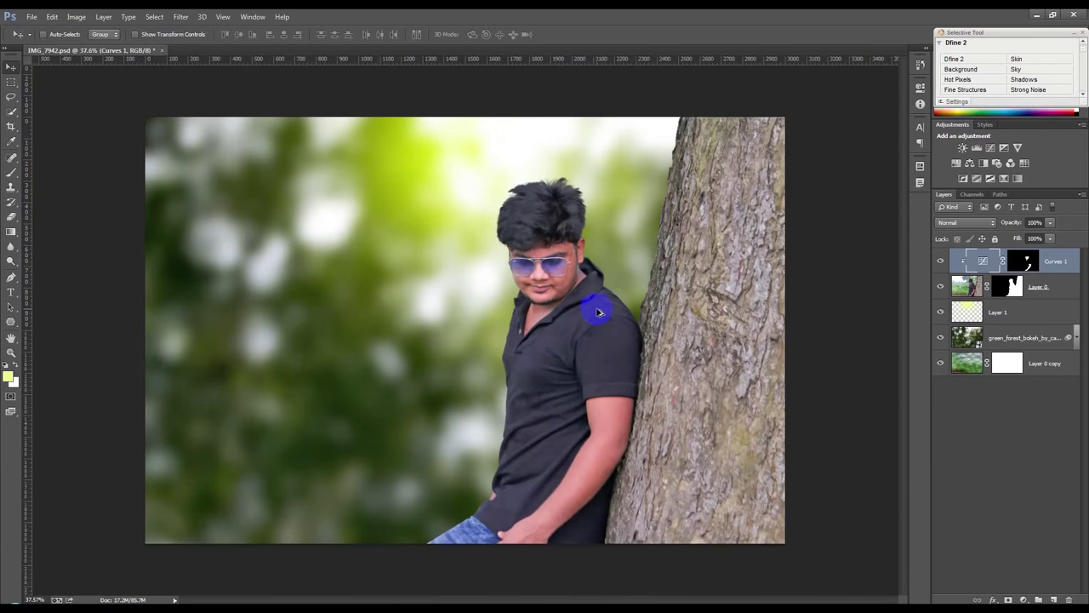
scroll(598, 312, up, 1)
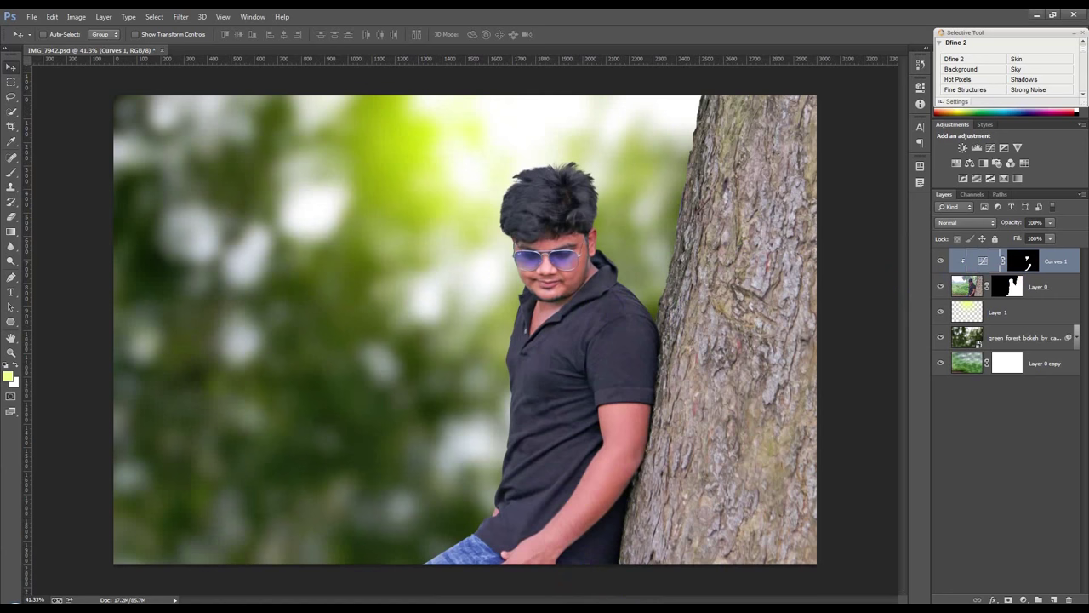
mouse_move(627, 43)
mouse_down()
mouse_move(587, 106)
mouse_move(138, 51)
mouse_move(283, 116)
mouse_up()
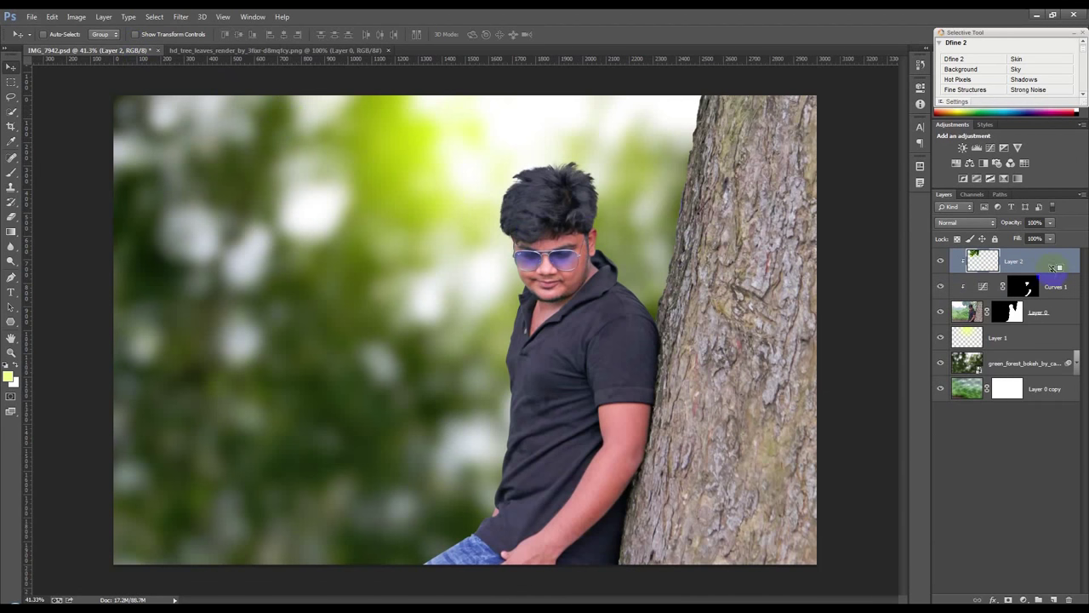
Step: Place the leaves layer beneath Layer 1, scaled to about 273% and rotated 13° across the top
drag(1054, 267, 1012, 338)
drag(425, 219, 599, 220)
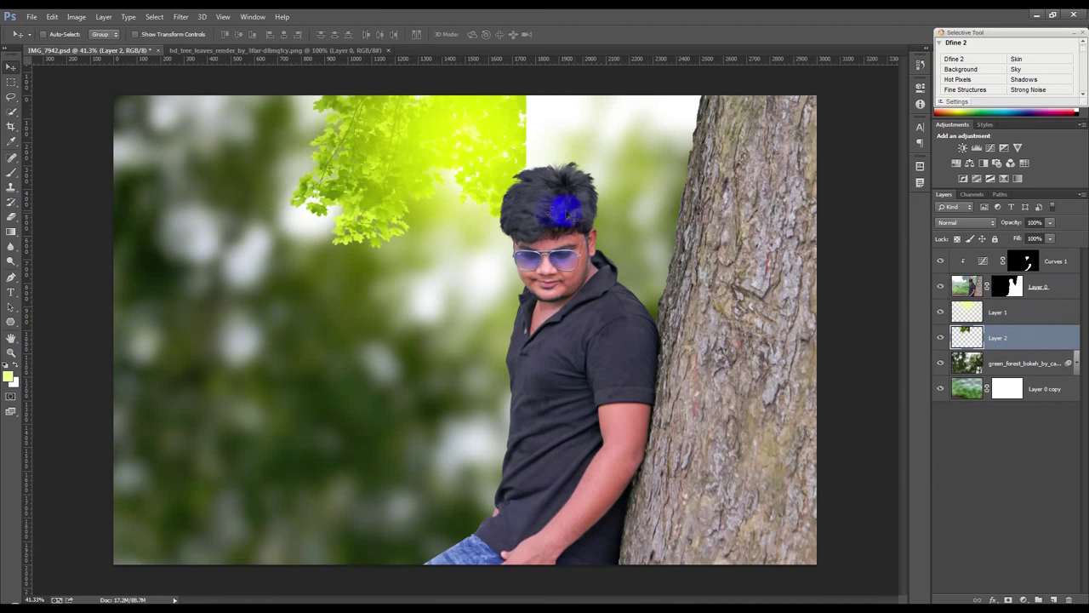
key(ctrl+t)
mouse_move(527, 247)
mouse_down()
mouse_move(672, 187)
mouse_move(676, 141)
mouse_up()
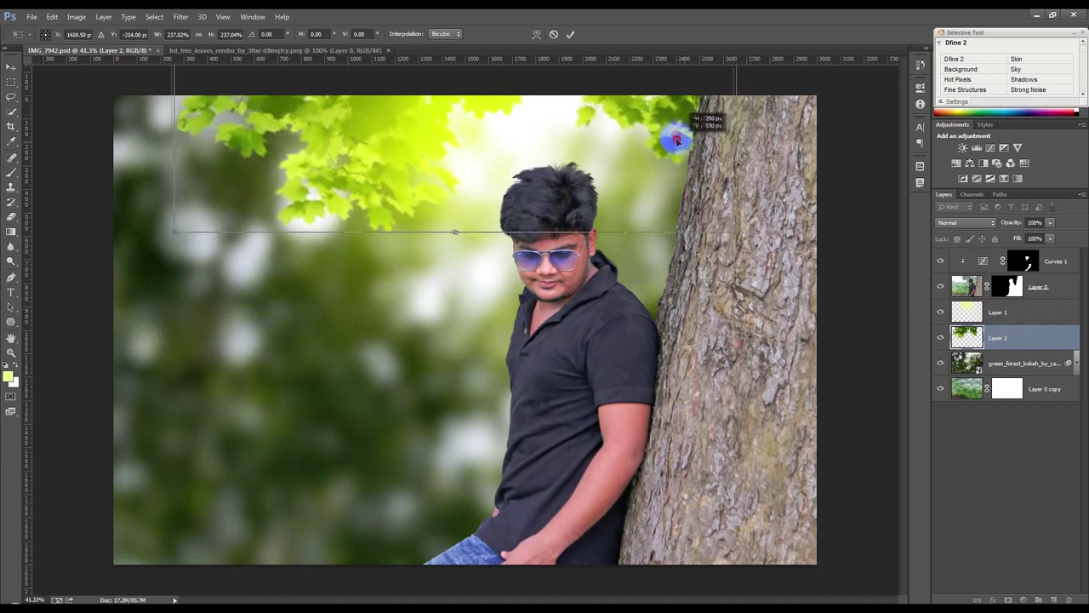
drag(753, 272, 614, 188)
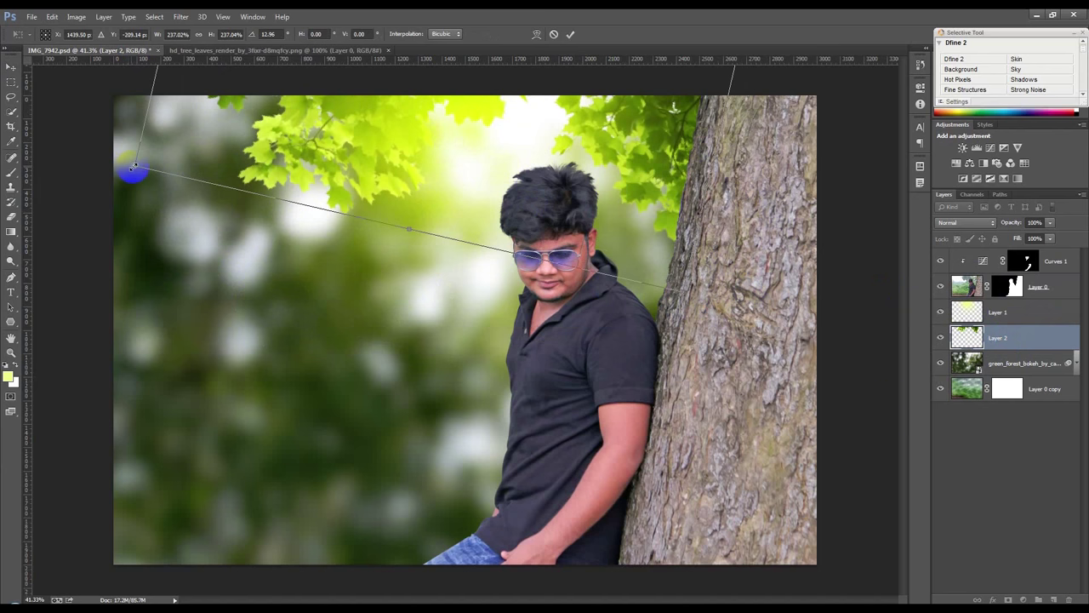
drag(128, 167, 29, 192)
drag(156, 184, 43, 218)
mouse_move(226, 162)
mouse_down()
mouse_move(221, 99)
mouse_move(228, 112)
mouse_up()
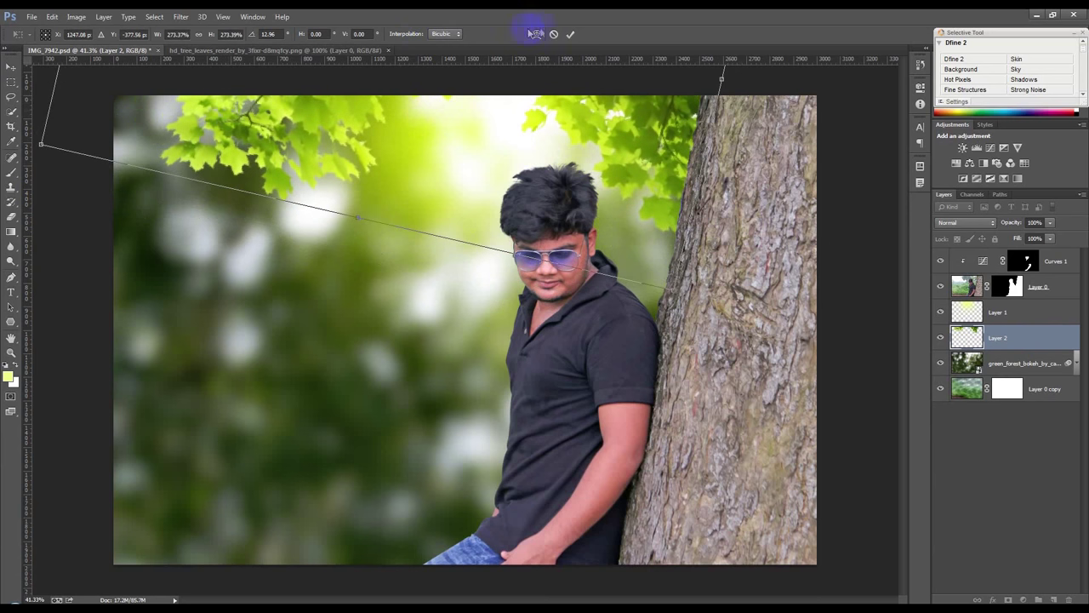
click(570, 35)
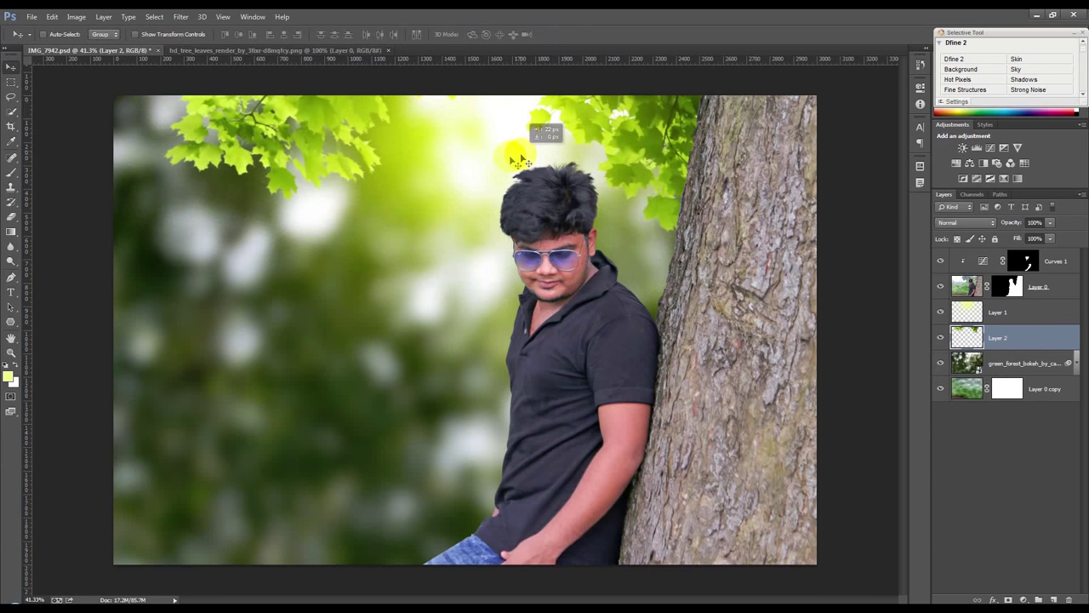
Step: Apply a near-zero Gaussian Blur to the leaves, undoing a trial move to the top
click(180, 16)
mouse_move(249, 141)
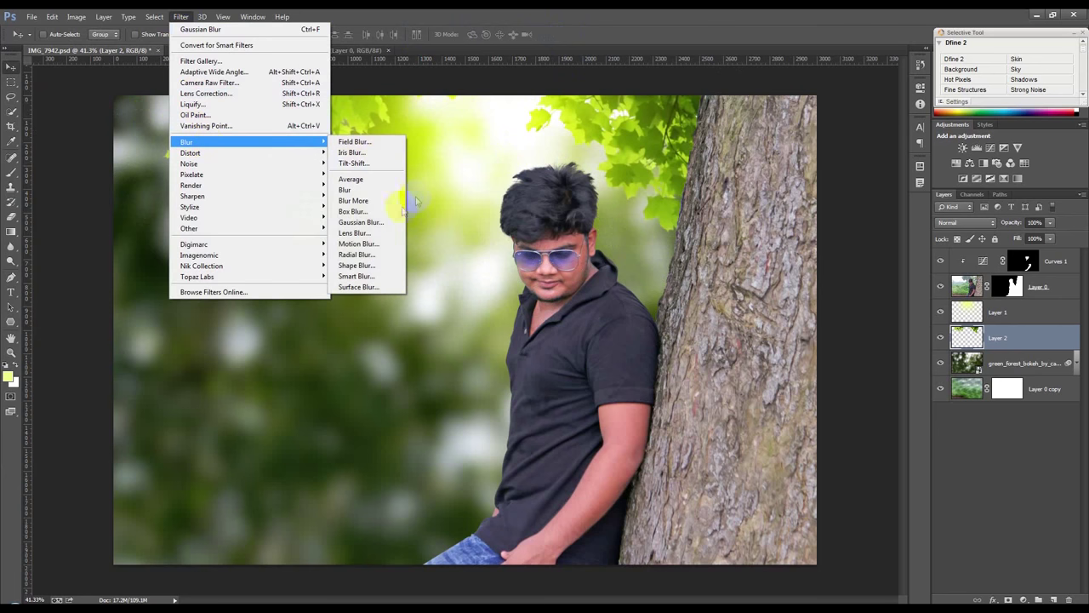
click(370, 223)
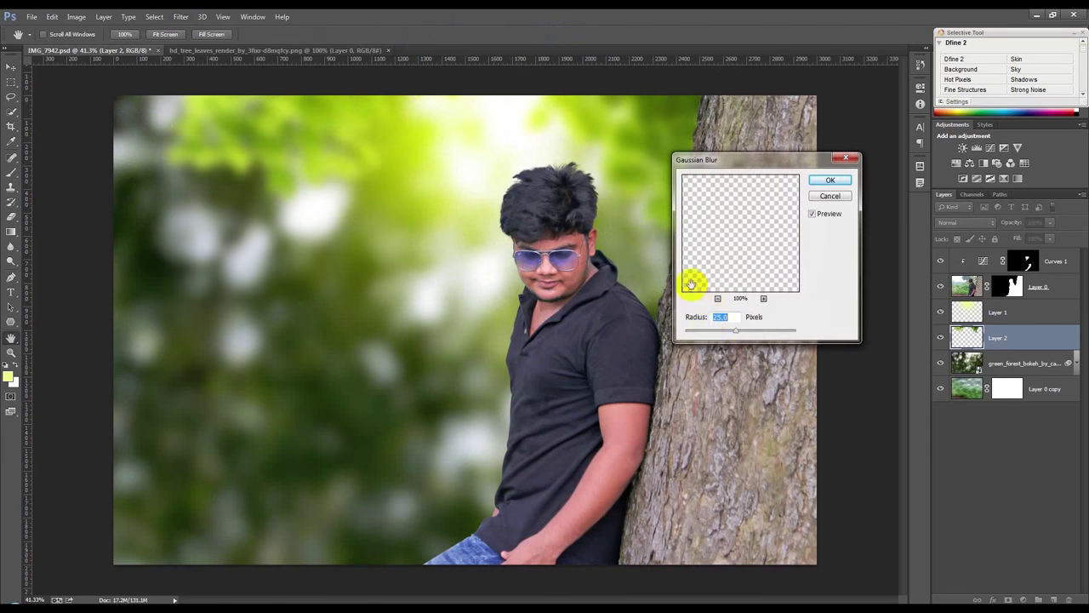
drag(705, 338, 697, 333)
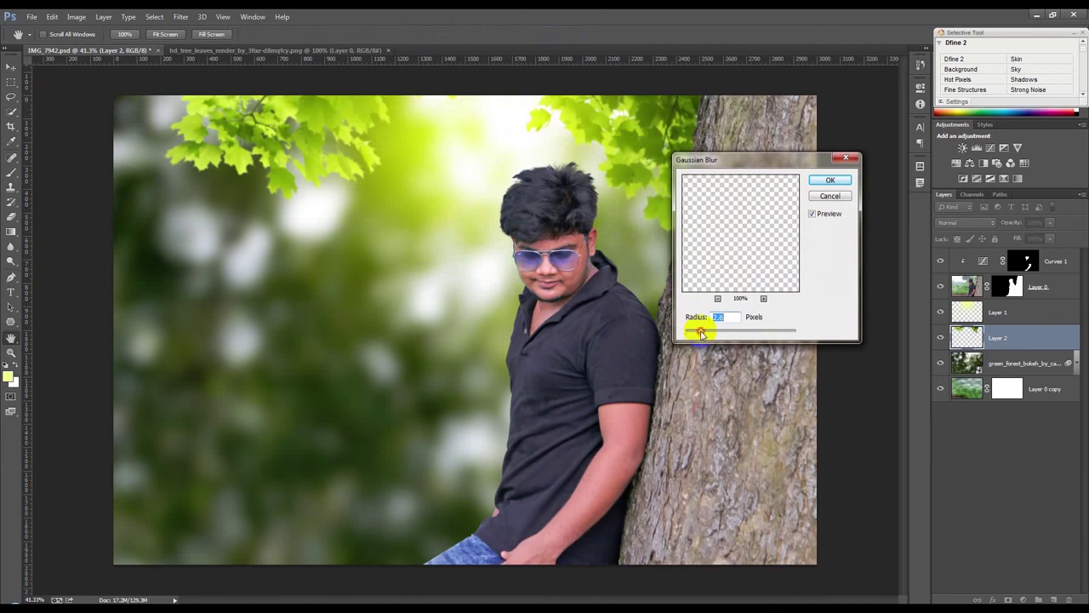
click(827, 180)
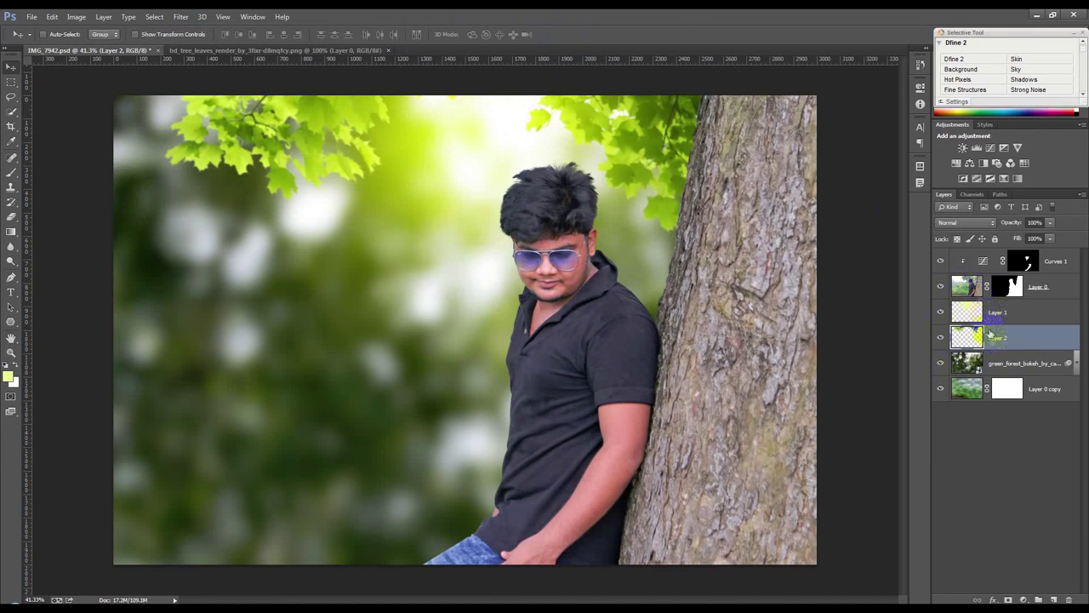
drag(989, 316, 988, 257)
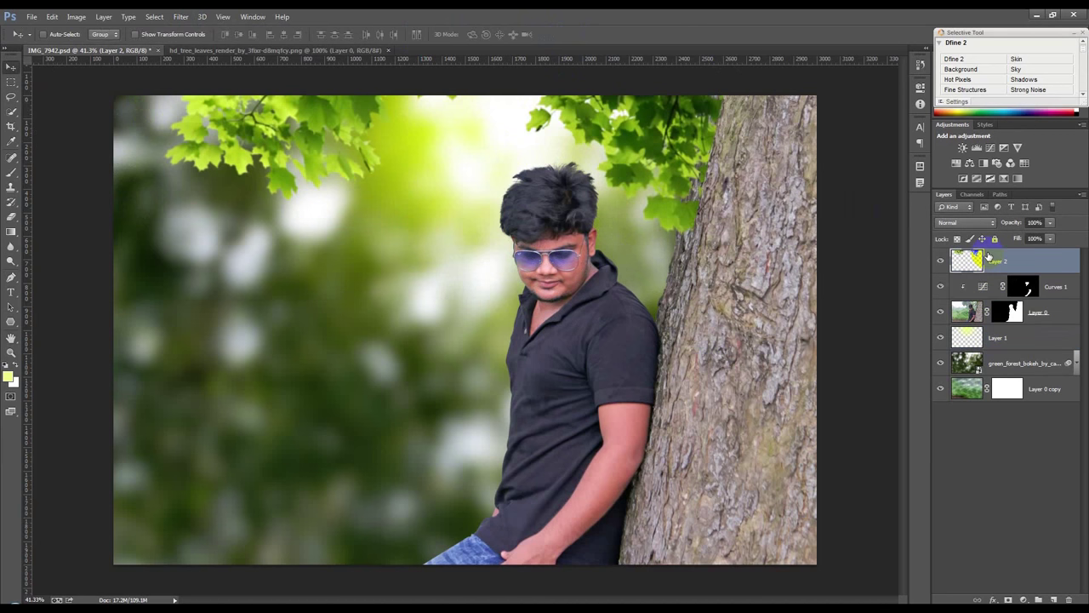
drag(573, 168, 803, 194)
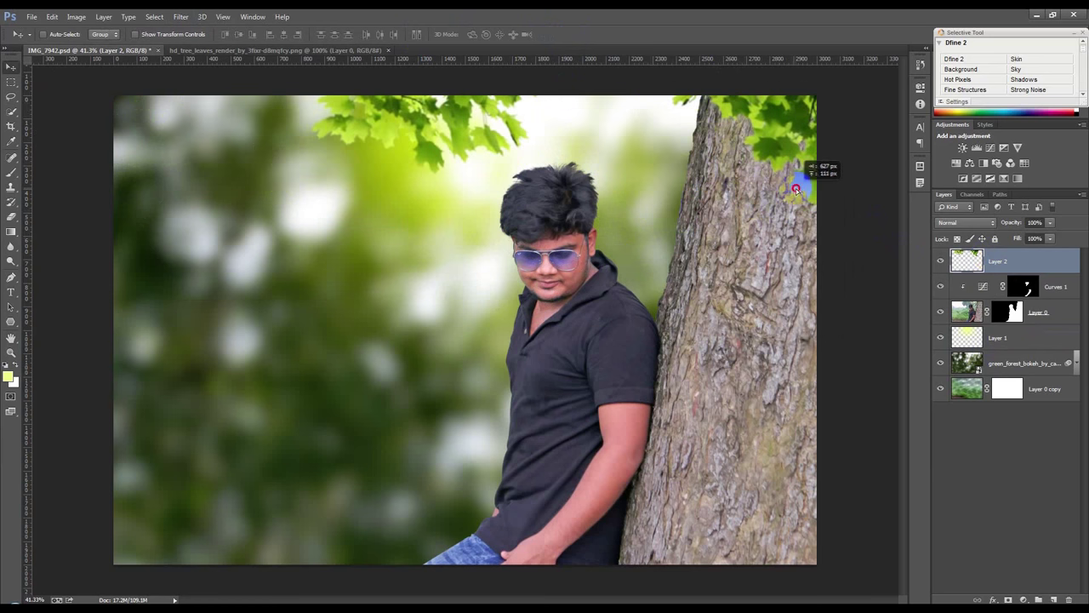
key(ctrl+z)
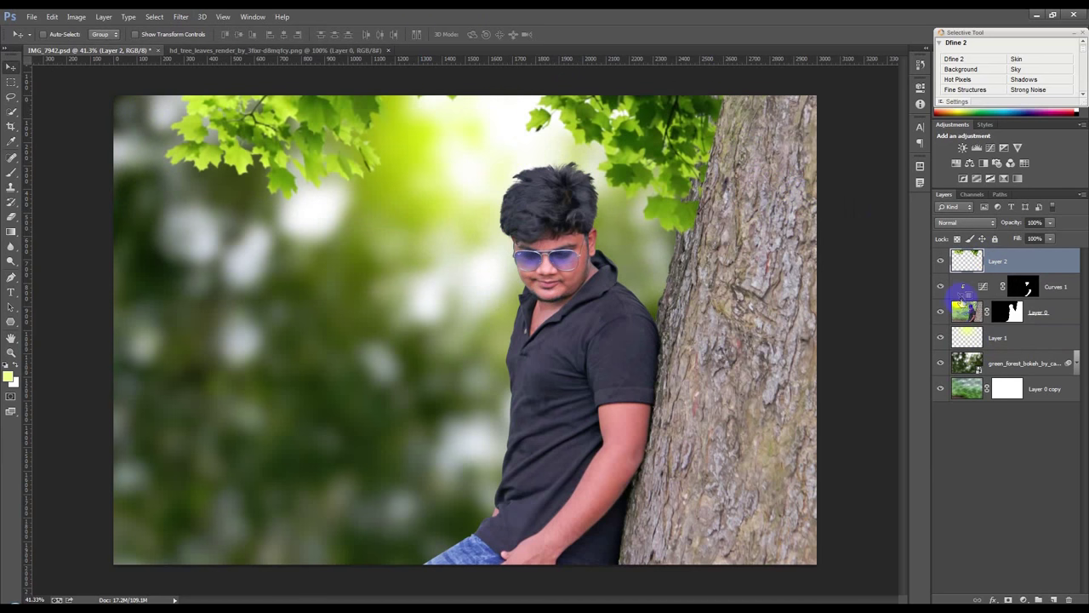
key(ctrl+bracketleft)
key(ctrl+bracketleft)
key(ctrl+bracketleft)
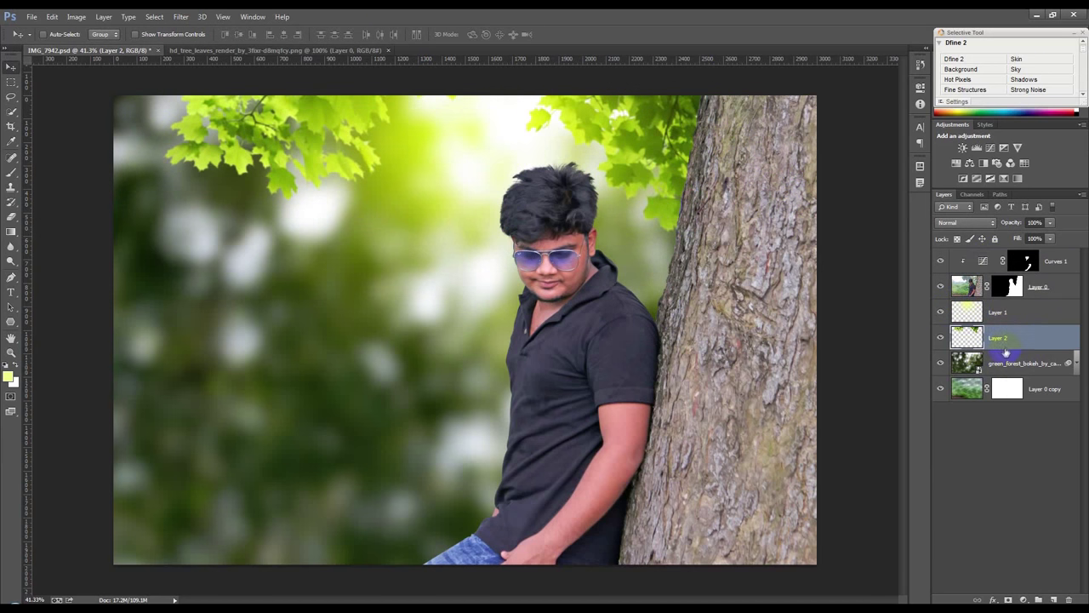
Step: Add a vertically flipped leaves copy at the top, scaled to about 73% and rotated along the bottom
key(ctrl+j)
drag(1000, 340, 983, 248)
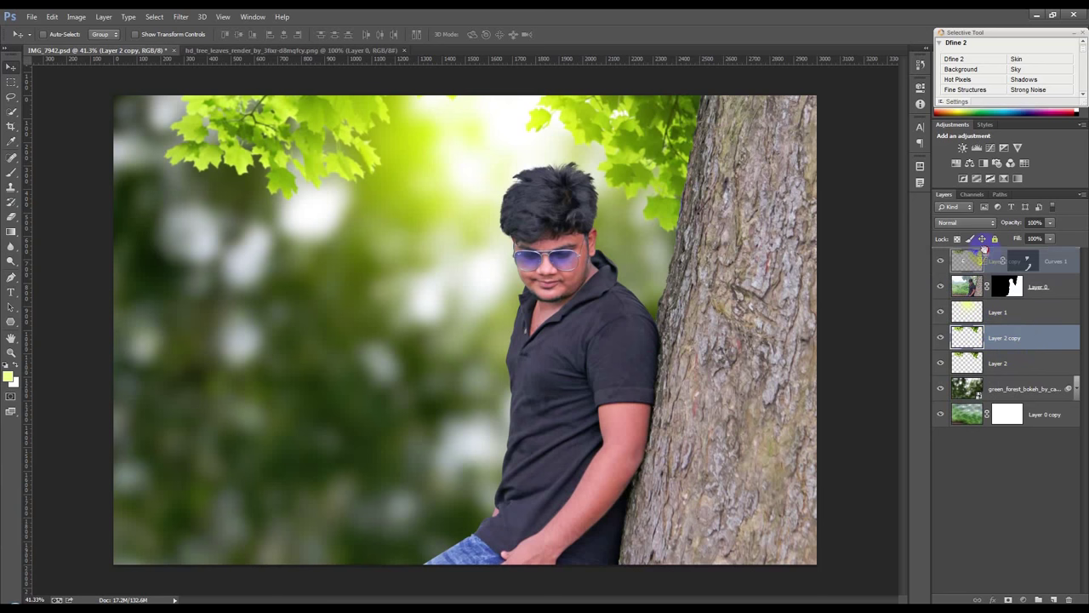
key(ctrl+t)
right_click(643, 235)
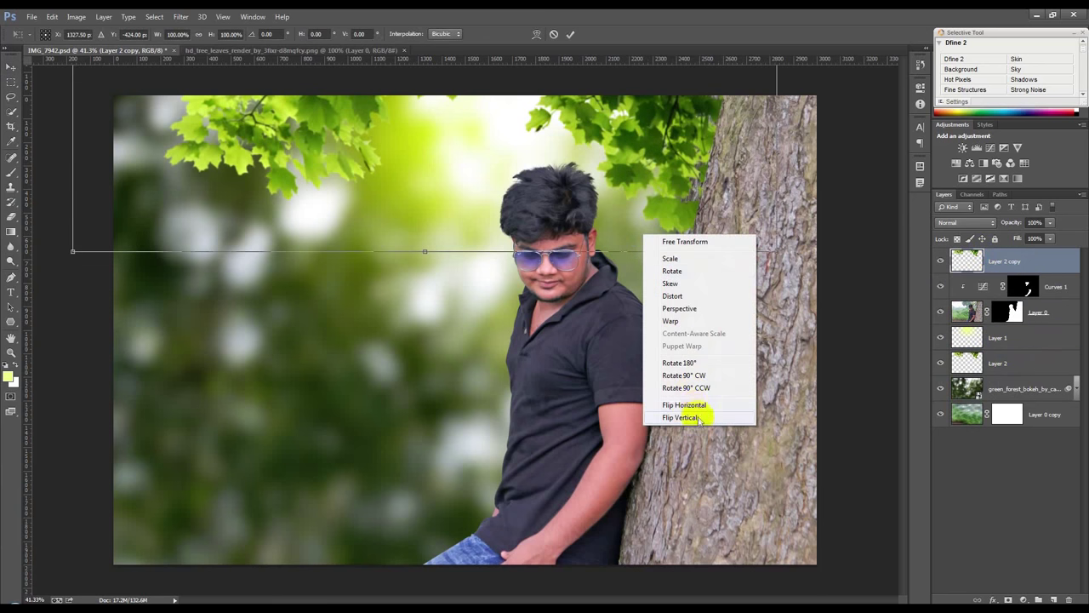
click(681, 416)
mouse_move(574, 151)
mouse_down()
mouse_move(705, 461)
mouse_move(657, 519)
mouse_up()
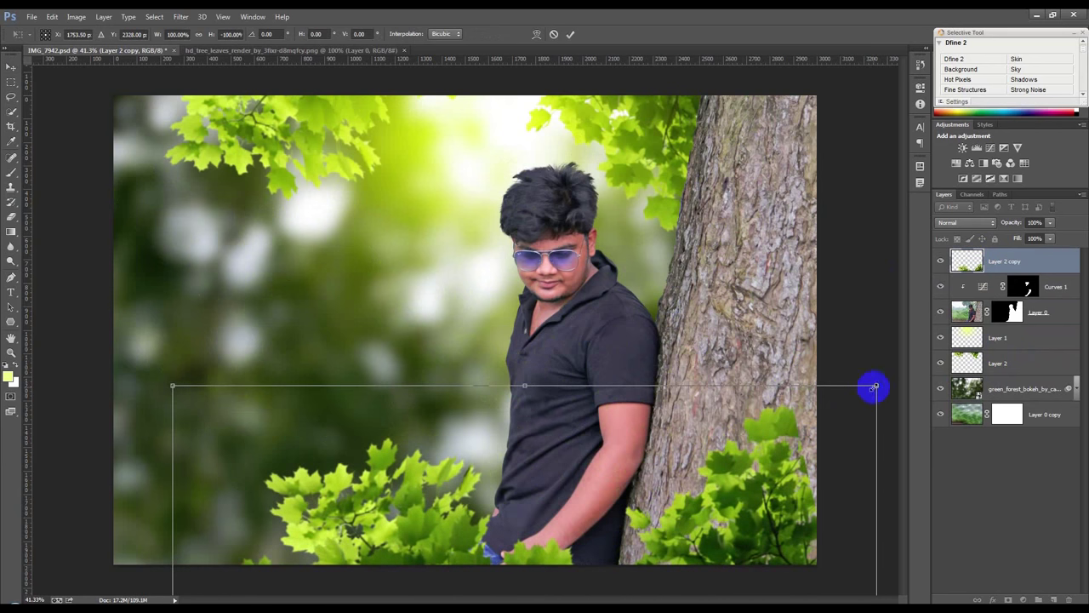
mouse_move(874, 387)
mouse_down()
mouse_move(796, 374)
mouse_move(758, 507)
mouse_up()
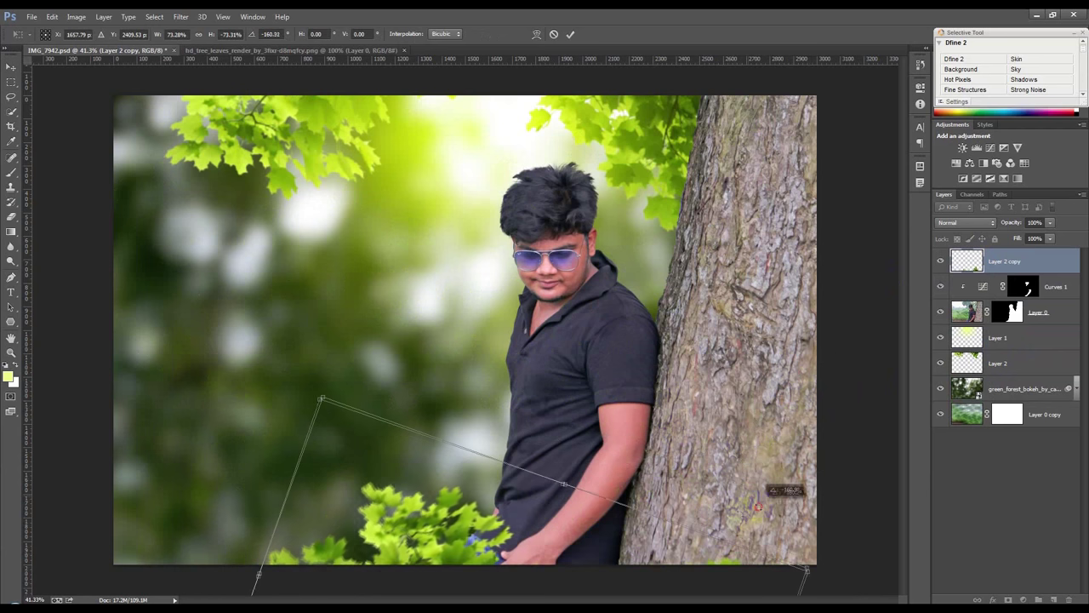
mouse_move(758, 507)
mouse_down()
mouse_move(669, 466)
mouse_move(632, 383)
mouse_up()
drag(474, 492, 562, 524)
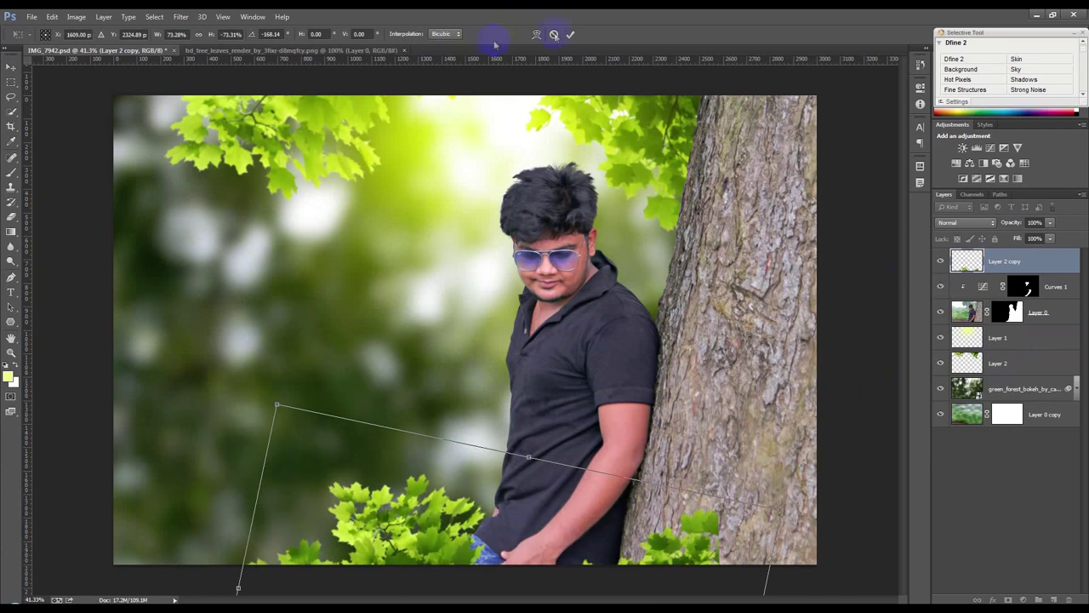
click(572, 35)
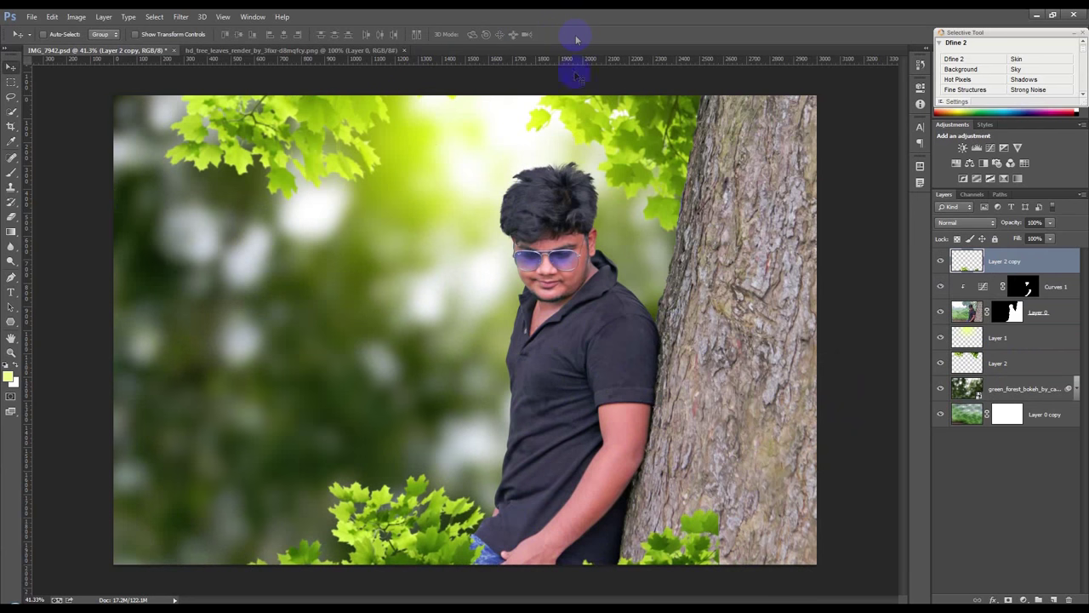
Step: Duplicate the bottom leaves to the lower right, merge both copies, and shift them left
drag(515, 354, 503, 340)
drag(435, 423, 749, 448)
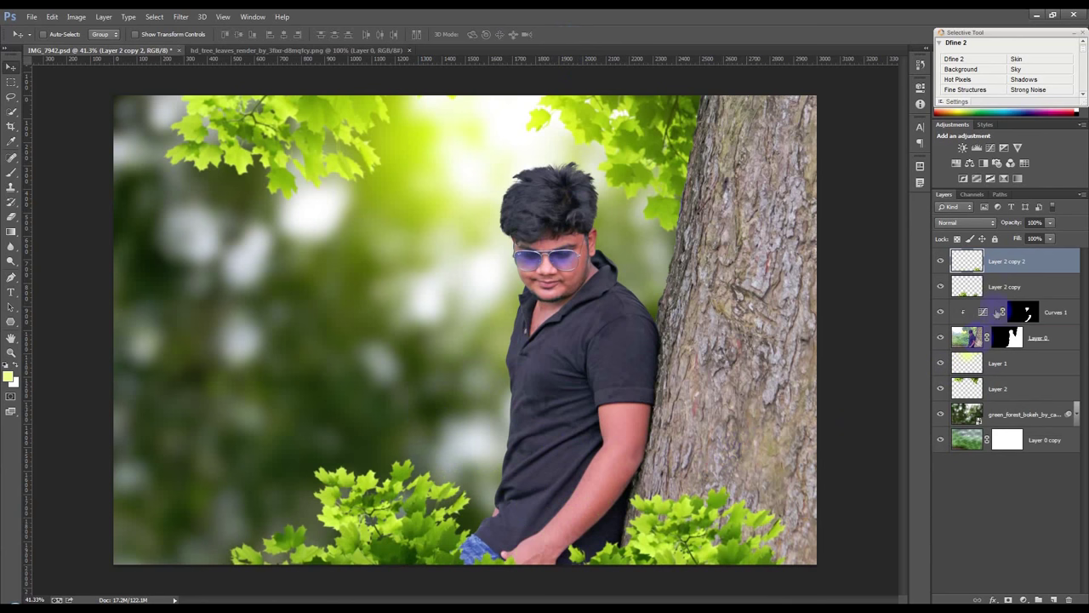
shift+click(1012, 288)
key(ctrl+e)
mouse_move(749, 342)
mouse_down()
mouse_move(681, 349)
mouse_move(694, 366)
mouse_move(482, 394)
mouse_move(828, 352)
mouse_move(731, 338)
mouse_up()
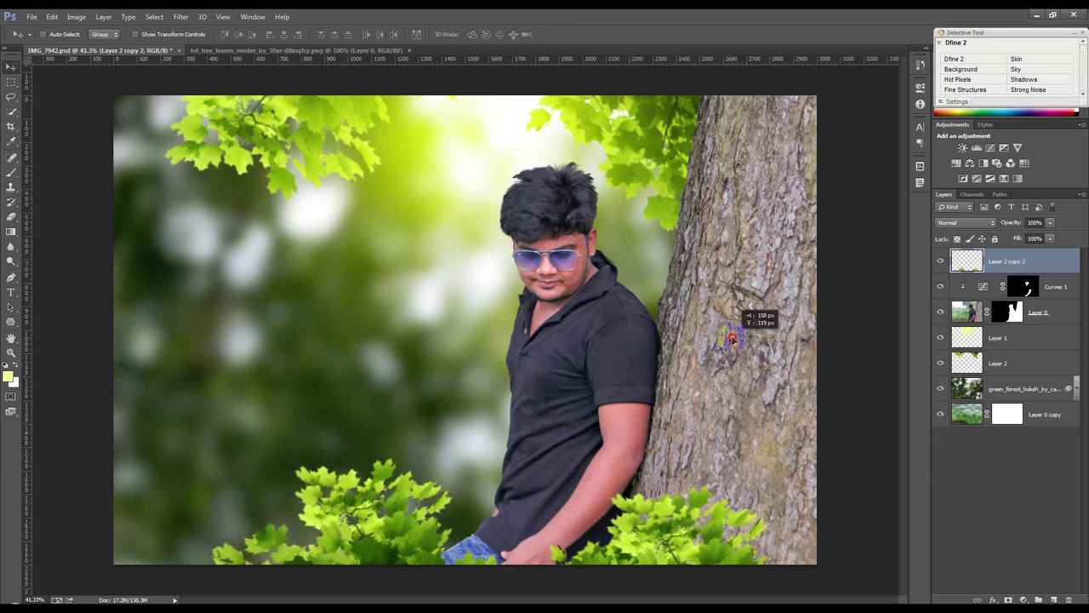
Step: Blur the bottom leaves with a Gaussian Blur of radius 44.2
click(185, 20)
click(357, 219)
click(686, 332)
drag(708, 334, 743, 334)
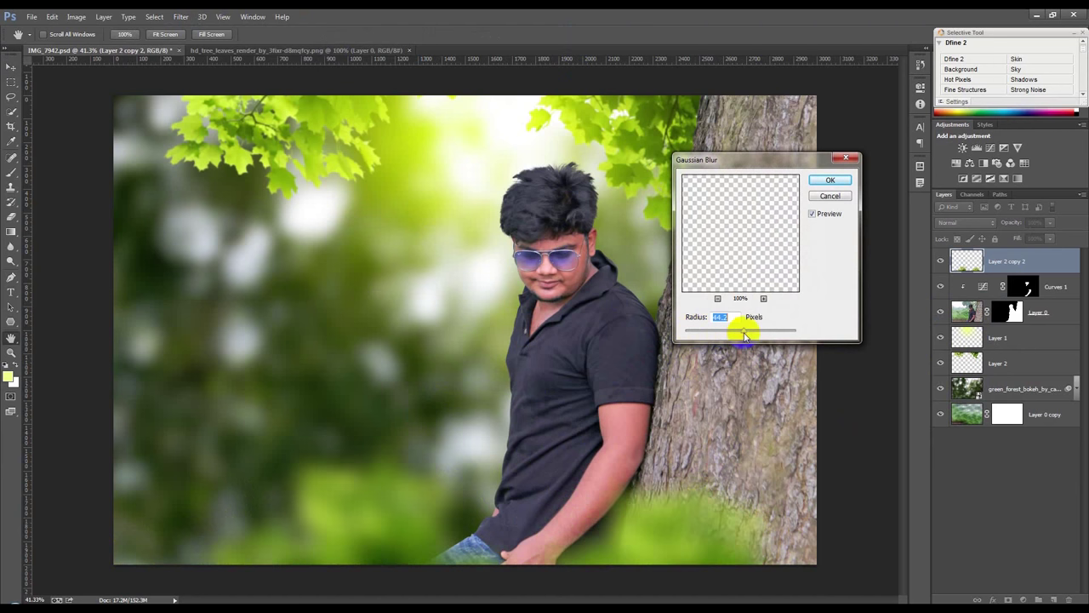
click(830, 180)
Step: Duplicate the blurred leaves, brighten the copy with Curves, and move it along the bottom
key(v)
mouse_move(551, 413)
mouse_down()
mouse_move(372, 416)
mouse_move(451, 405)
mouse_up()
key(ctrl+m)
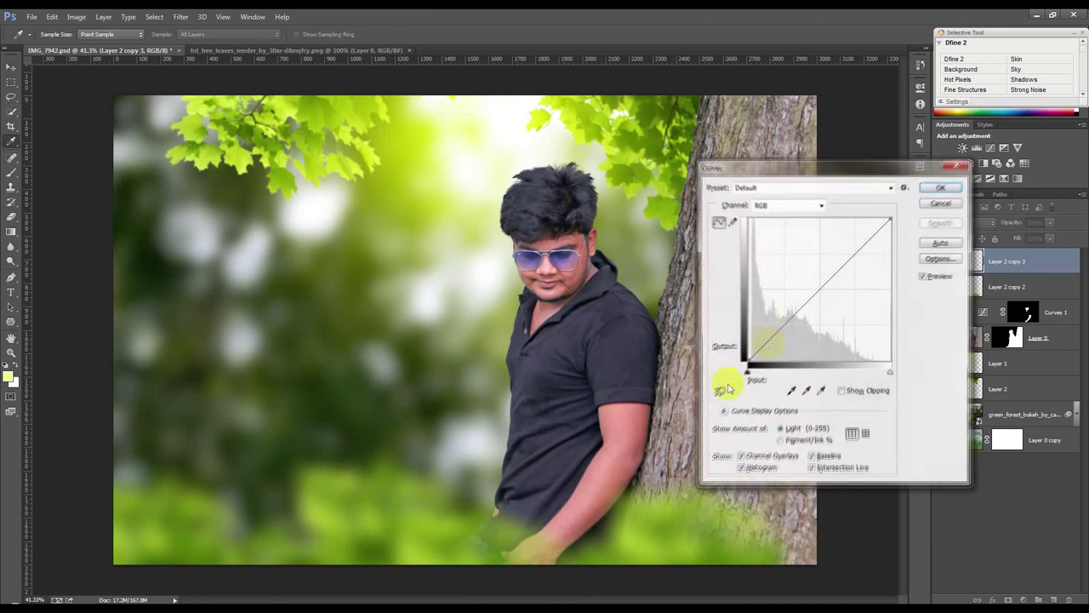
drag(822, 275, 804, 270)
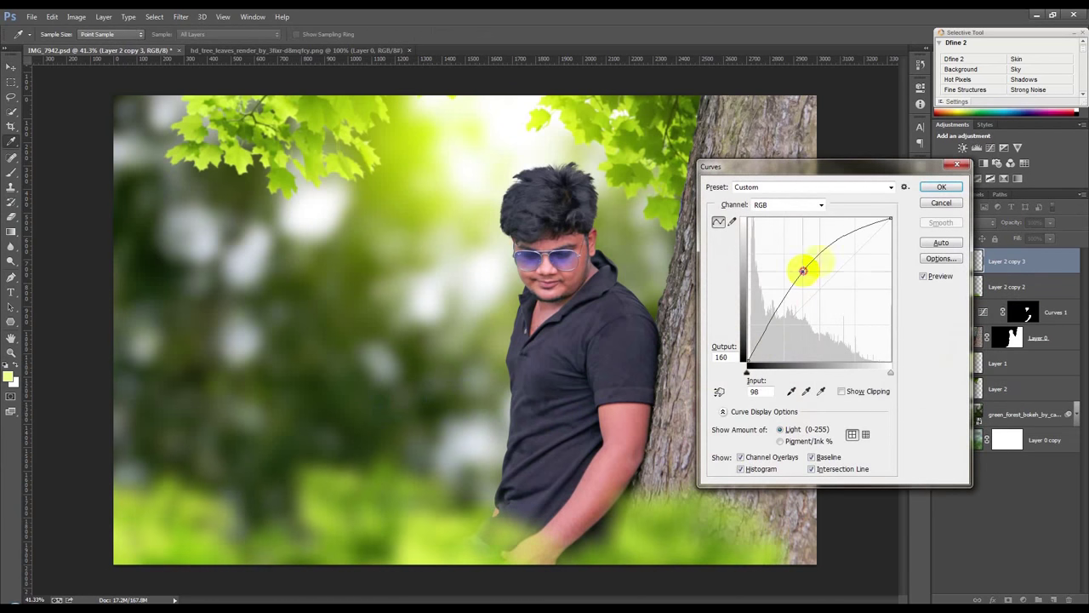
click(958, 192)
drag(462, 367, 426, 365)
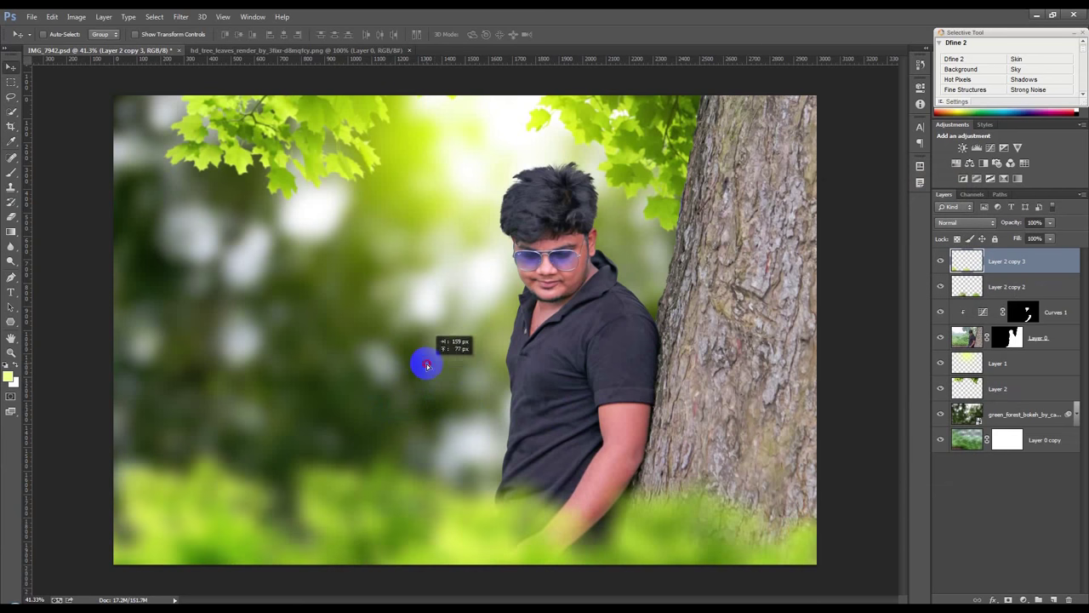
key(ctrl+t)
Step: Shrink the brightened leaves to about 62% with a 3.8° tilt and lower them
drag(426, 367, 576, 277)
mouse_move(392, 463)
mouse_down()
mouse_move(368, 559)
mouse_move(375, 545)
mouse_up()
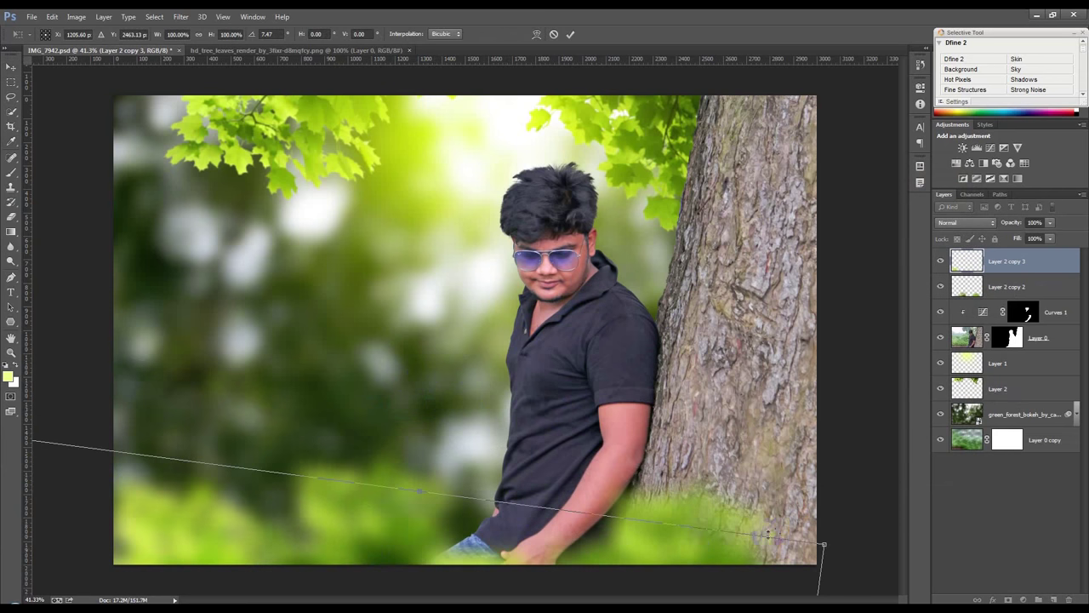
drag(822, 545, 656, 582)
mouse_move(499, 530)
mouse_down()
mouse_move(446, 598)
mouse_move(359, 519)
mouse_up()
double_click(359, 519)
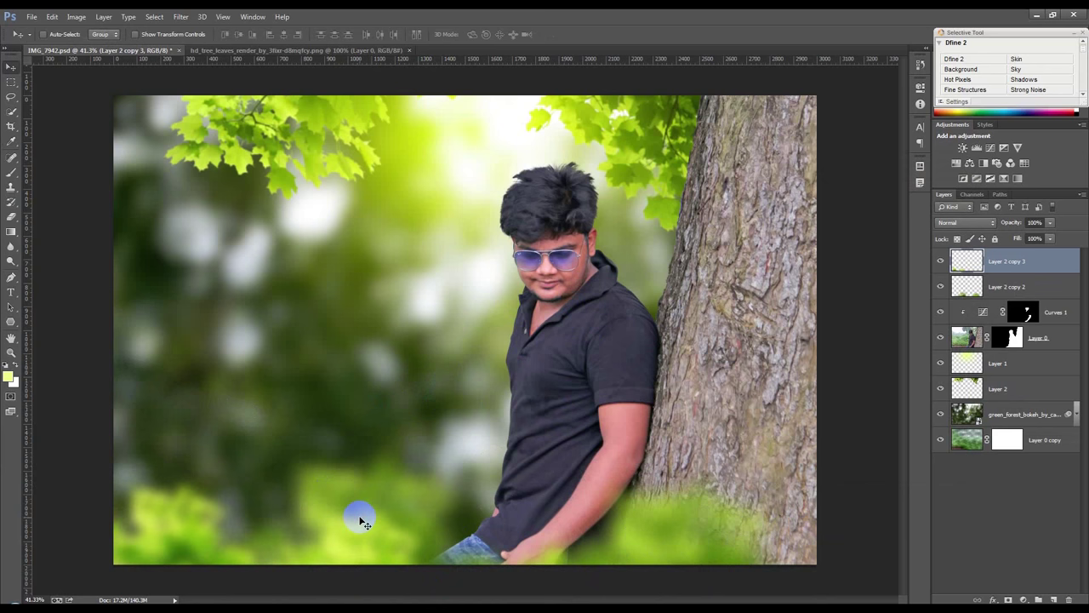
Step: Darken the grass piece with Curves, then move it left, flatten its rotation and widen it
key(ctrl+m)
drag(820, 290, 829, 295)
click(941, 186)
mouse_move(671, 386)
mouse_down()
mouse_move(653, 383)
mouse_move(261, 569)
mouse_up()
key(ctrl+t)
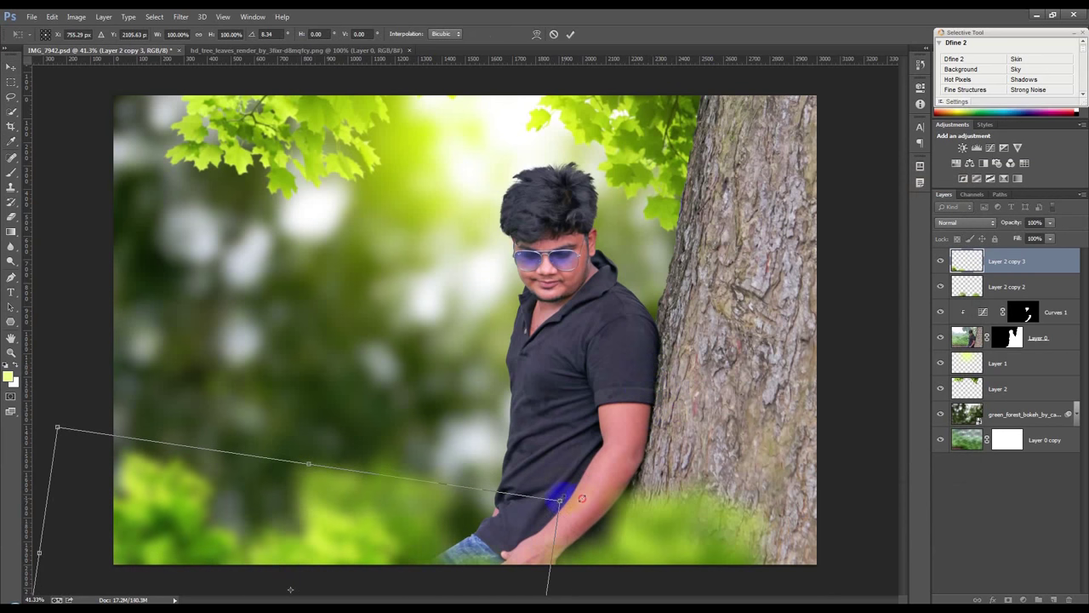
drag(582, 497, 652, 489)
mouse_move(377, 553)
mouse_down()
mouse_move(564, 479)
mouse_move(613, 342)
mouse_move(637, 323)
mouse_up()
mouse_move(514, 523)
mouse_down()
mouse_move(559, 517)
mouse_move(554, 525)
mouse_move(596, 501)
mouse_up()
key(Return)
Step: Put Layer 2 copy 3 below copy 2 at lower left with 54% opacity
drag(1002, 263, 1002, 289)
mouse_move(360, 474)
mouse_down()
mouse_move(396, 441)
mouse_move(337, 461)
mouse_up()
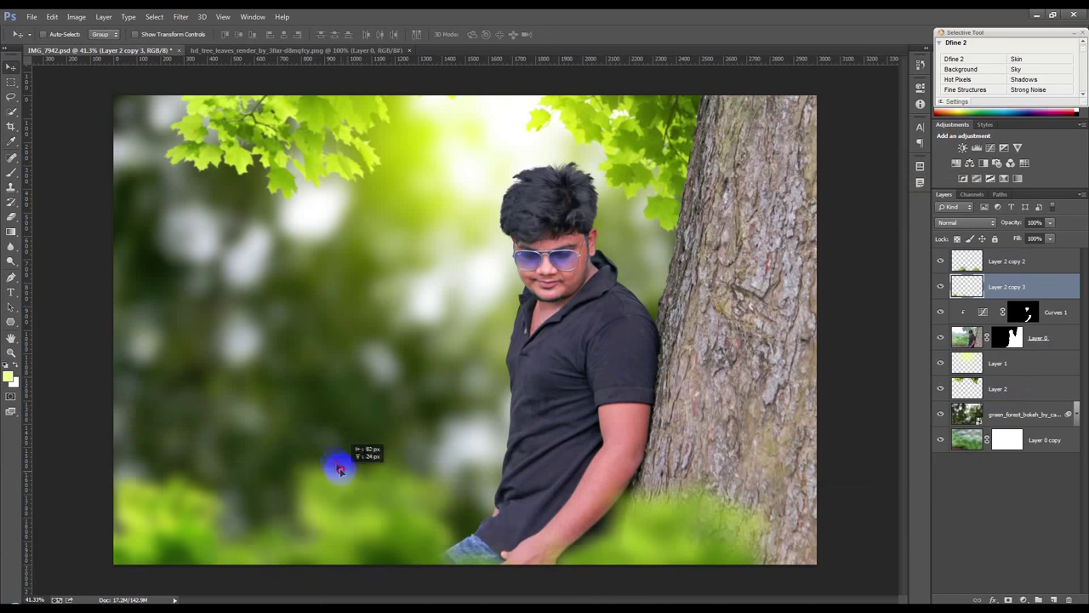
drag(1020, 223, 989, 229)
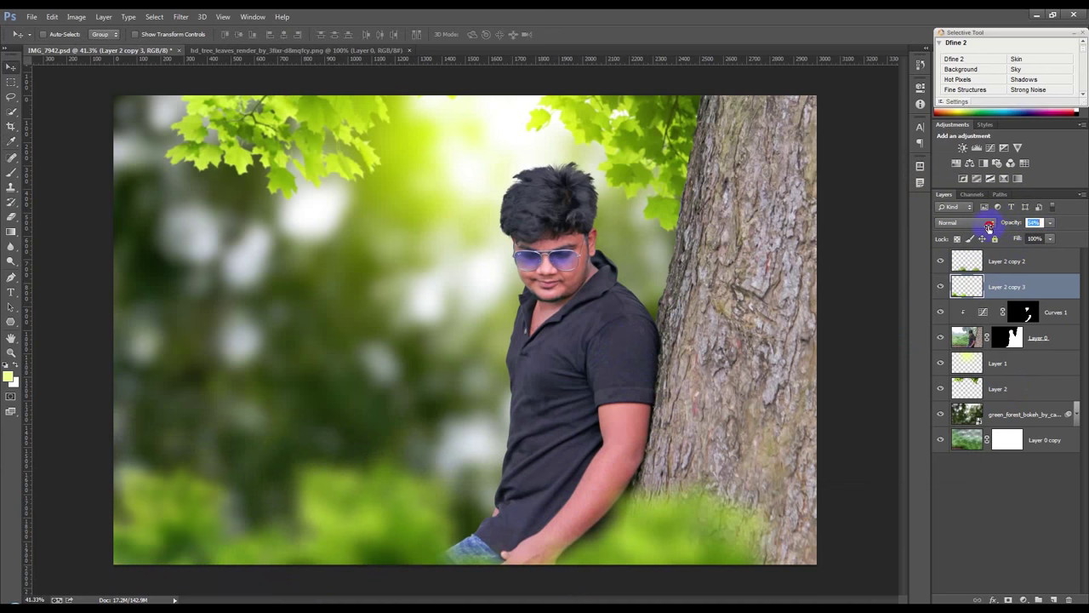
Step: Enlarge Layer 2 copy 2 to about 123%, tilt it about -17°, and set it beside the tree
click(1009, 263)
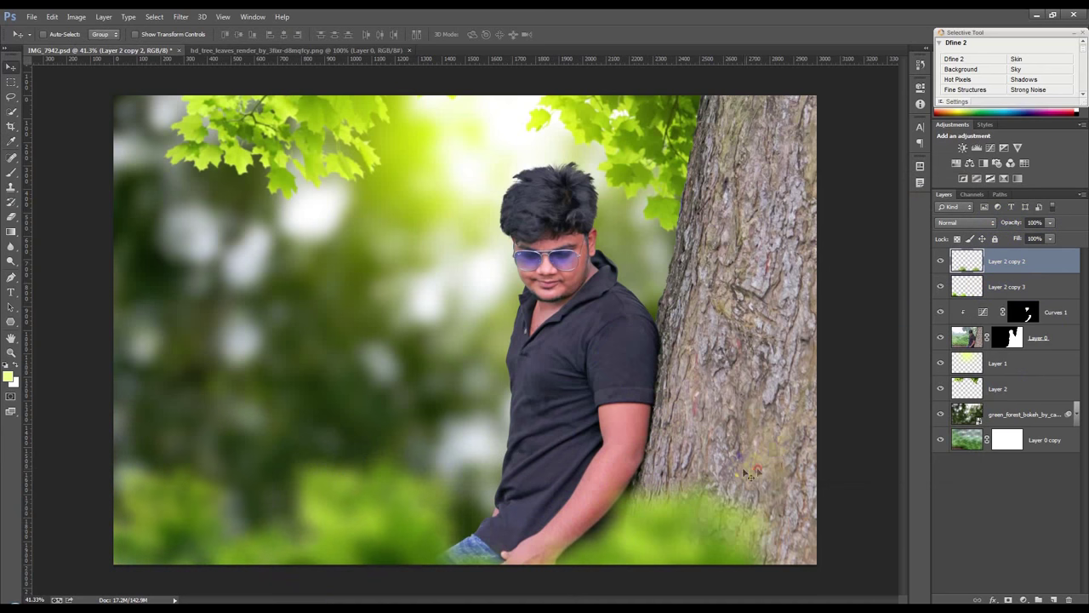
drag(745, 473, 764, 475)
key(ctrl+t)
key(ctrl+minus)
key(ctrl+minus)
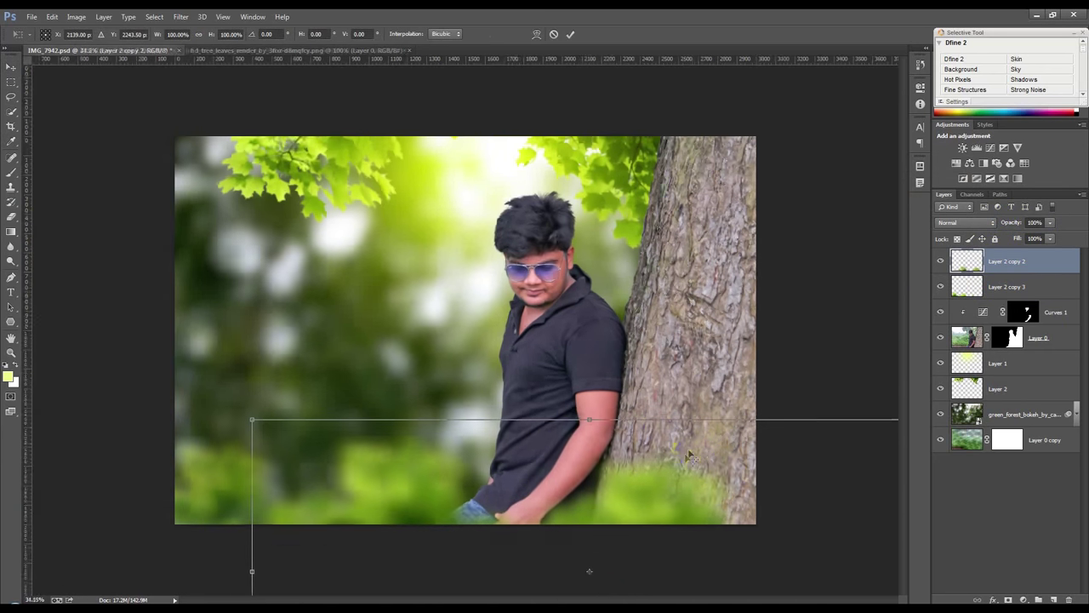
drag(781, 390, 826, 340)
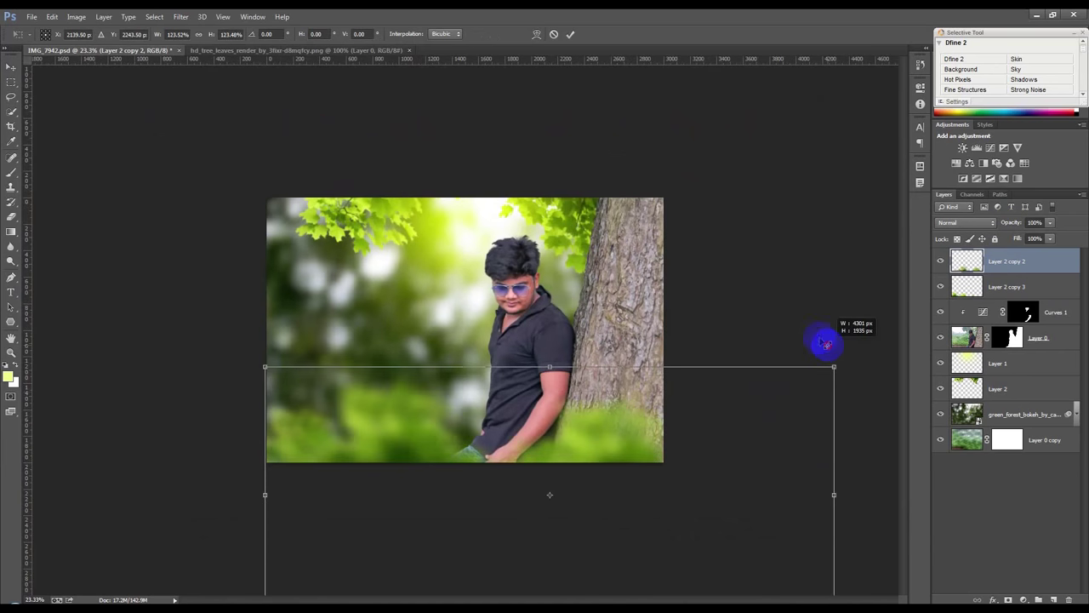
drag(668, 287, 619, 255)
mouse_move(575, 424)
mouse_down()
mouse_move(618, 430)
mouse_move(608, 413)
mouse_up()
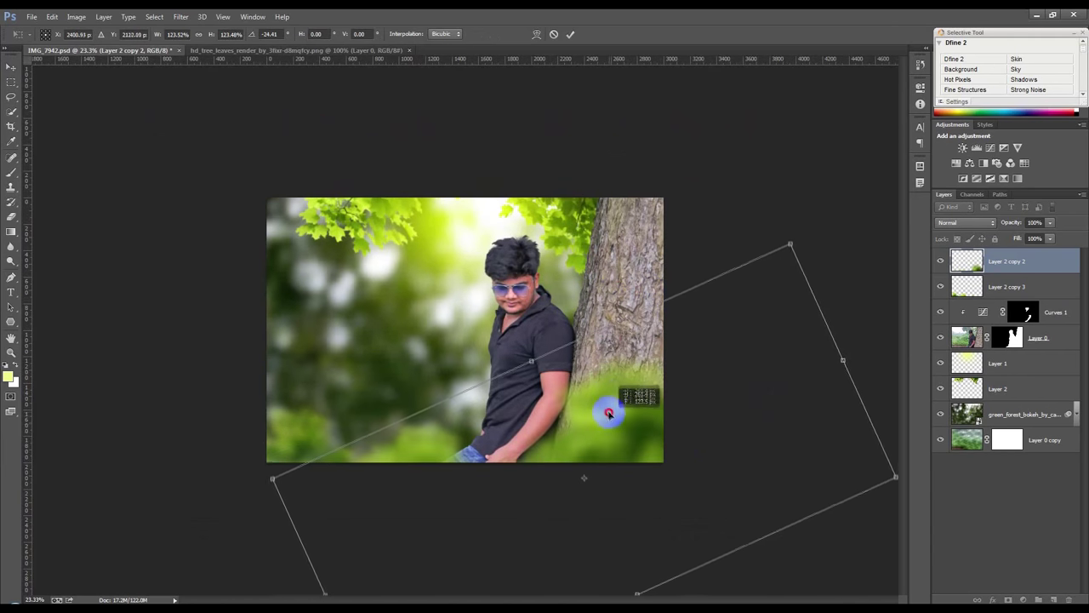
drag(792, 281, 857, 324)
drag(640, 421, 633, 423)
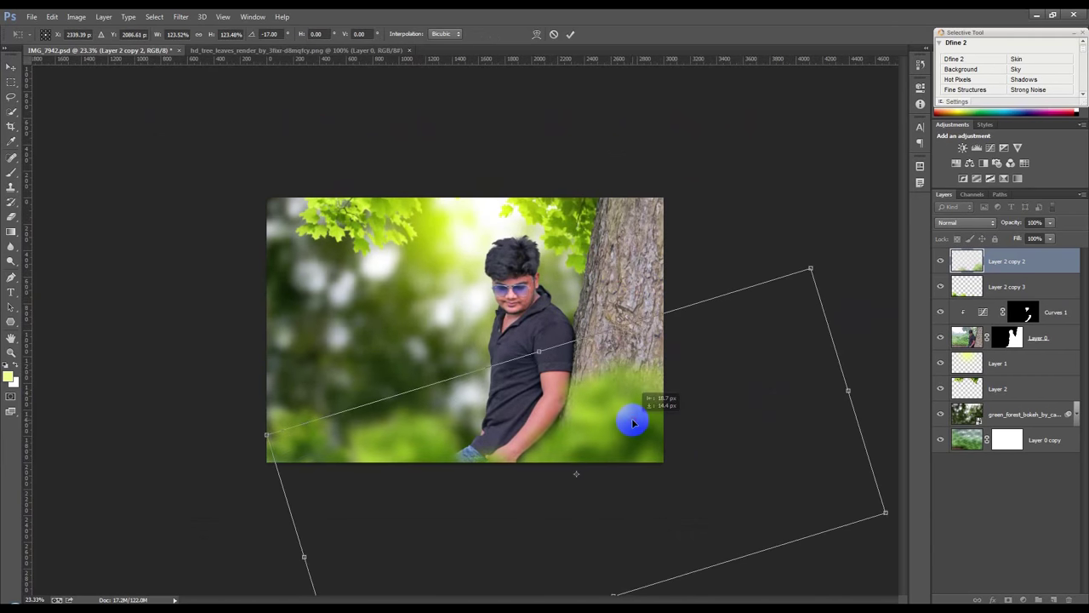
key(Return)
key(ctrl+0)
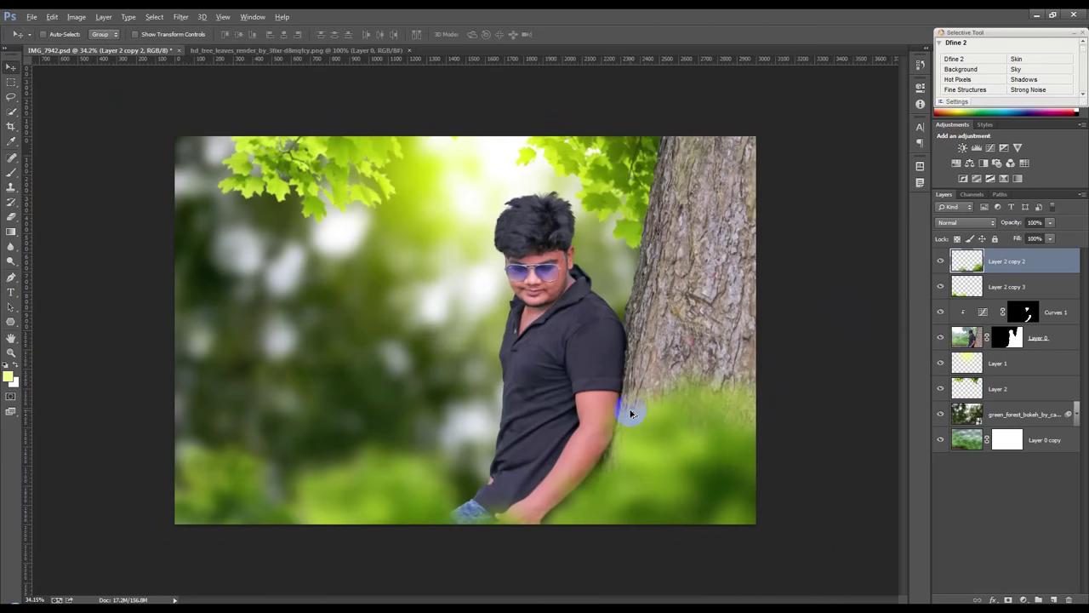
drag(631, 413, 638, 432)
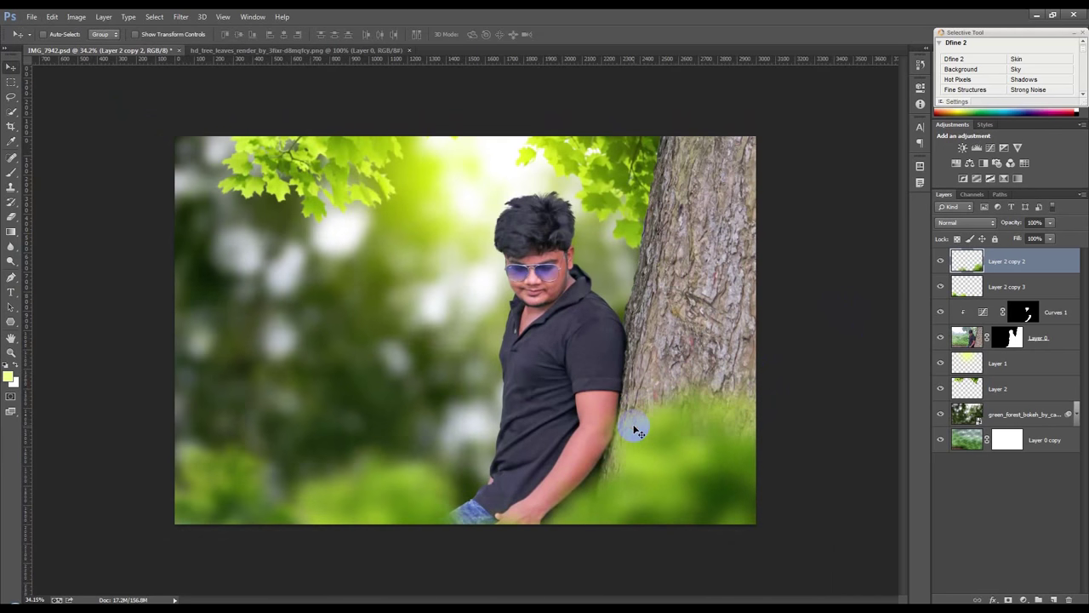
scroll(634, 432, up, 1)
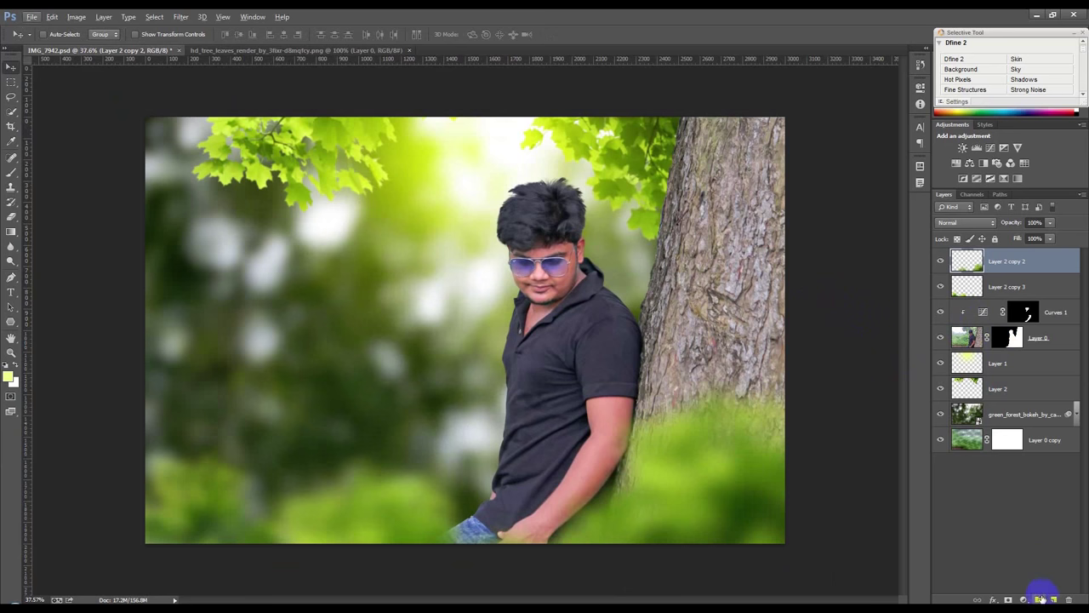
Step: Duplicate Layer 1 to the top of the stack, shrink it over the man's head, and set 50% opacity
click(1004, 363)
key(ctrl+j)
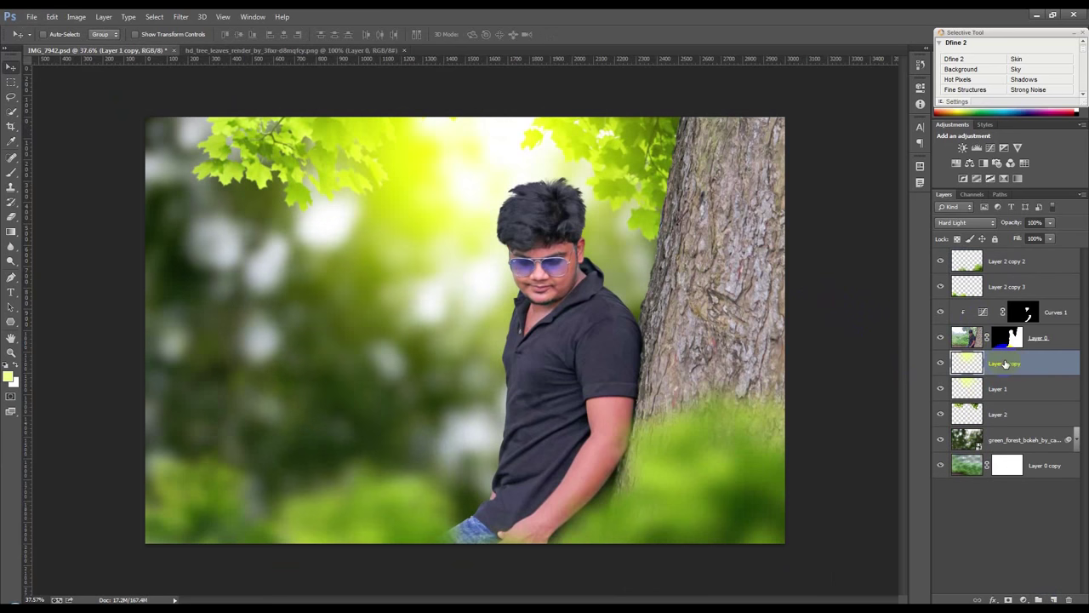
drag(1004, 363, 974, 254)
drag(595, 309, 513, 365)
key(ctrl+t)
mouse_move(727, 559)
mouse_down()
mouse_move(649, 522)
mouse_move(578, 357)
mouse_move(753, 351)
mouse_up()
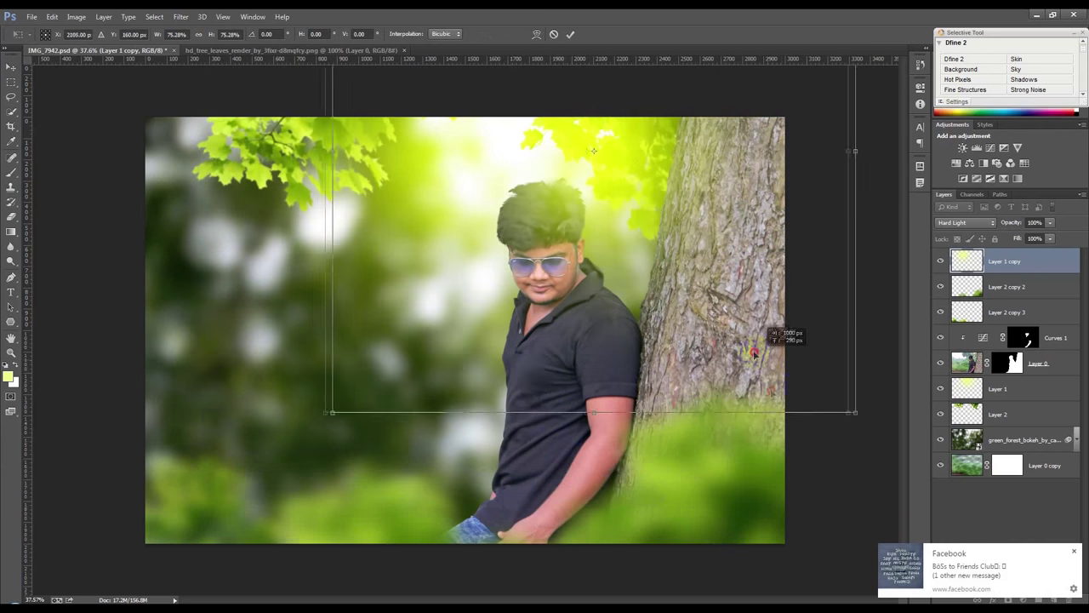
mouse_move(753, 351)
mouse_down()
mouse_move(907, 497)
mouse_move(687, 271)
mouse_up()
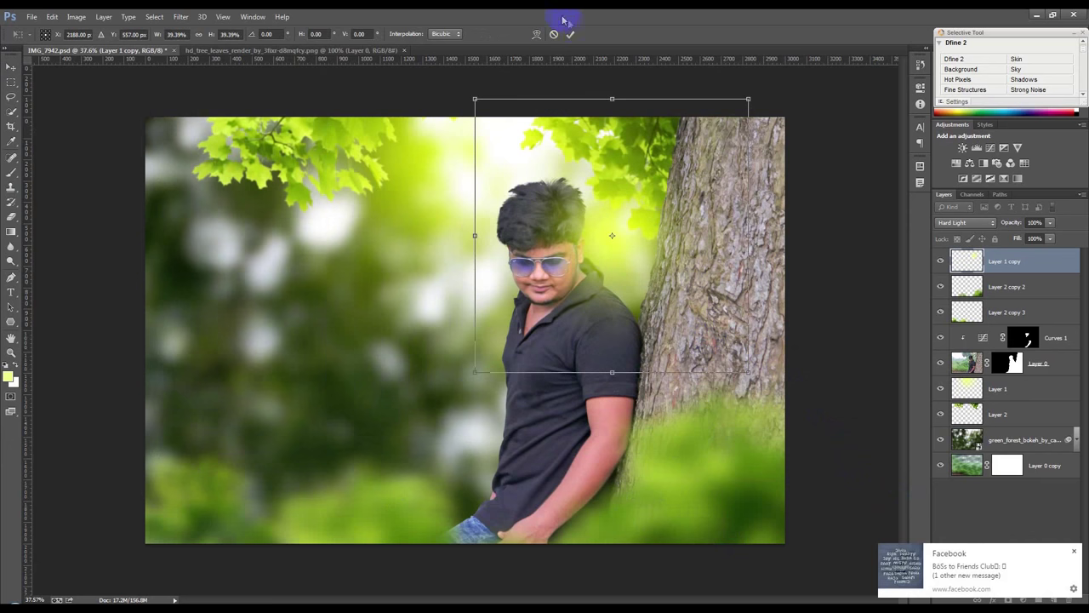
click(570, 34)
key(ctrl+plus)
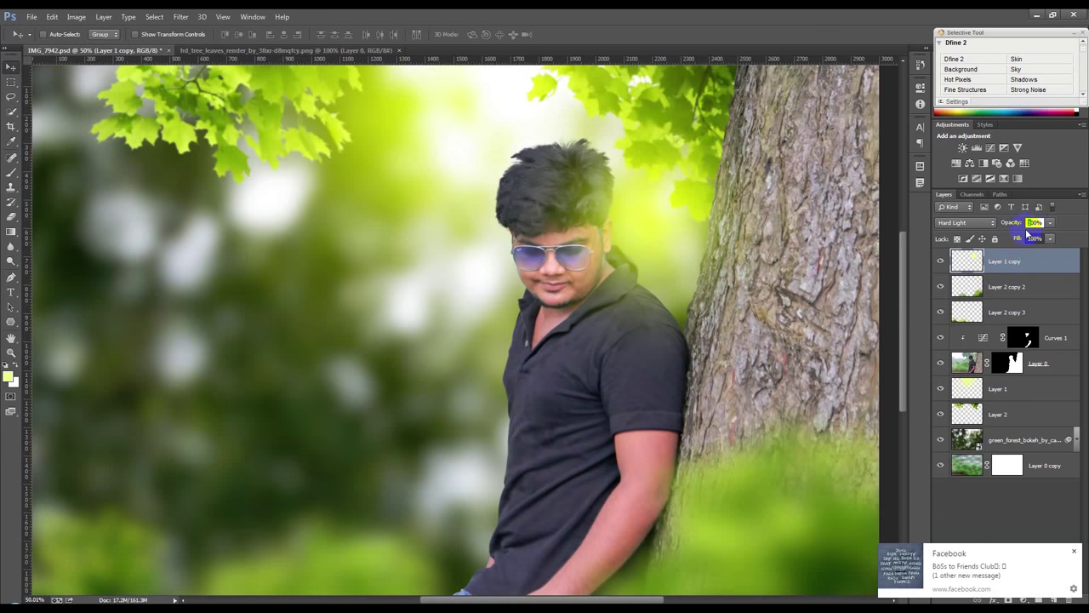
click(1028, 224)
text(305)
text(2)
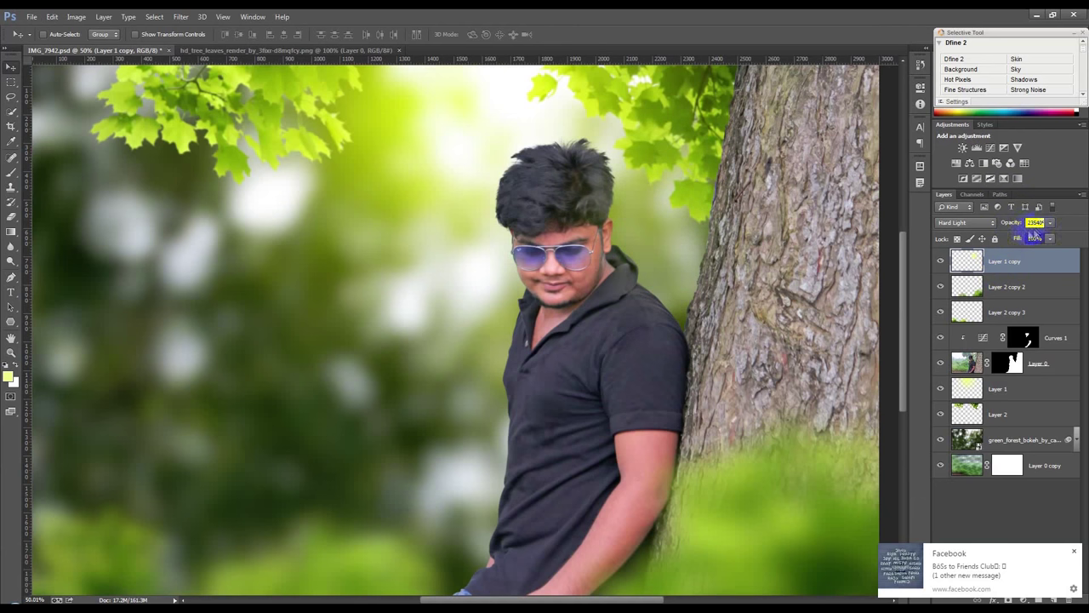
text(35)
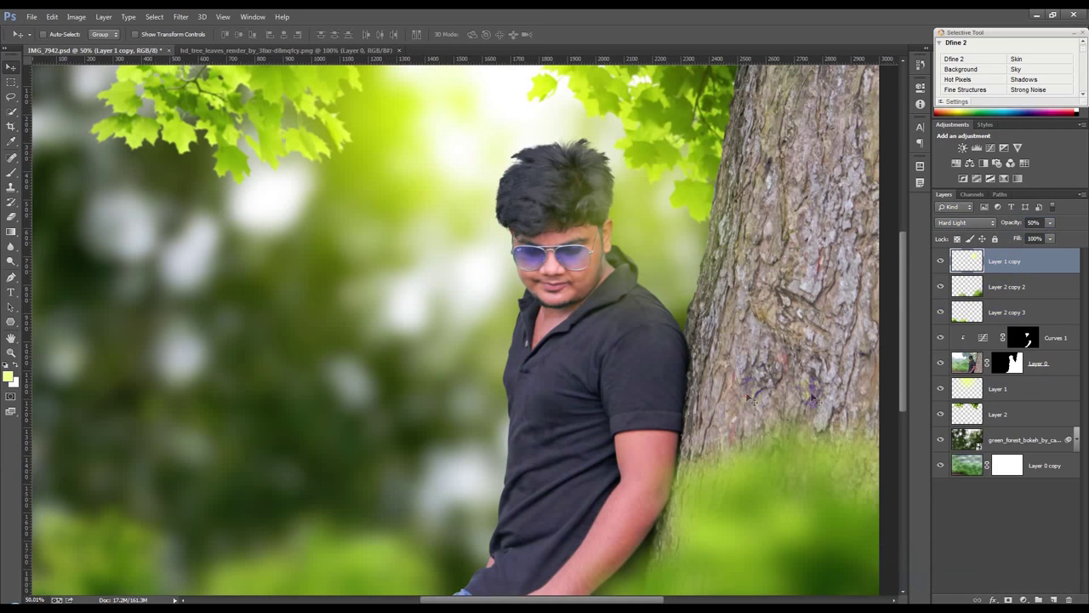
scroll(745, 392, down, 3)
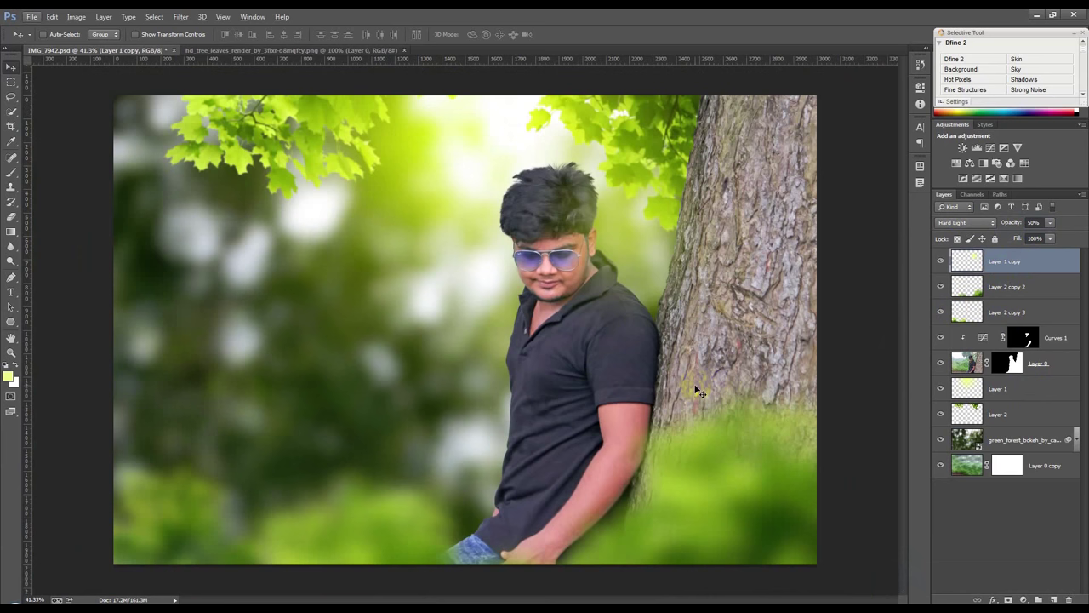
Step: Merge Layer 0 with Curves 1 and duplicate the merged layer
click(1051, 363)
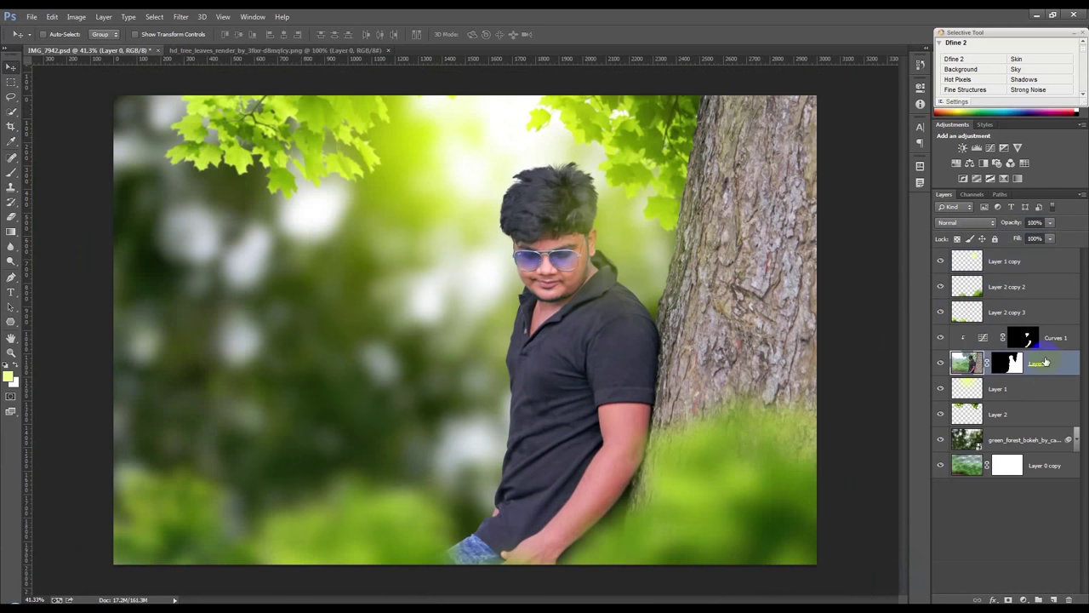
shift+click(1051, 340)
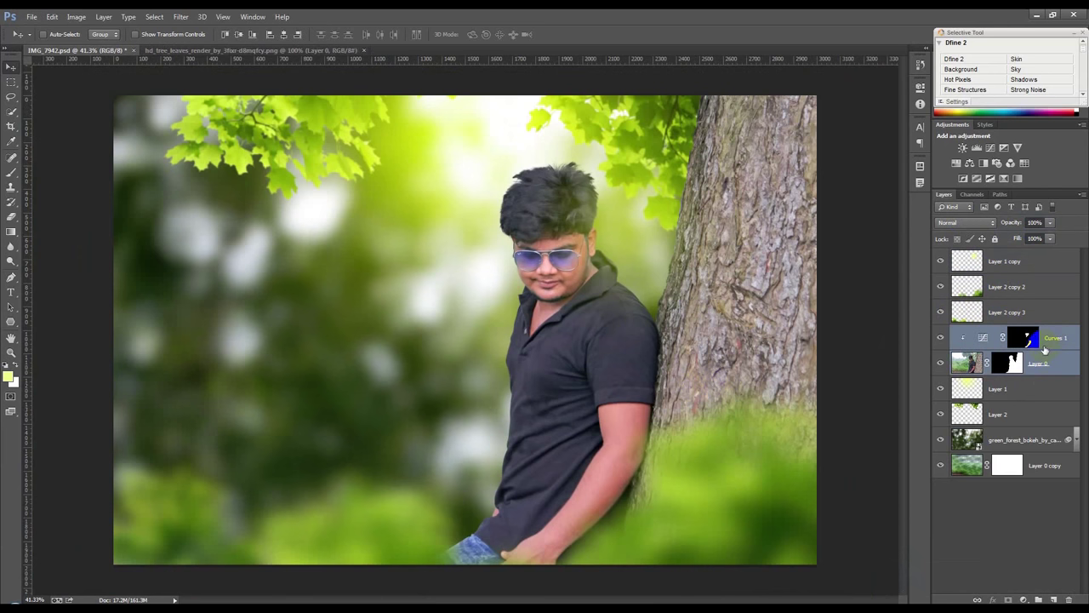
key(ctrl+e)
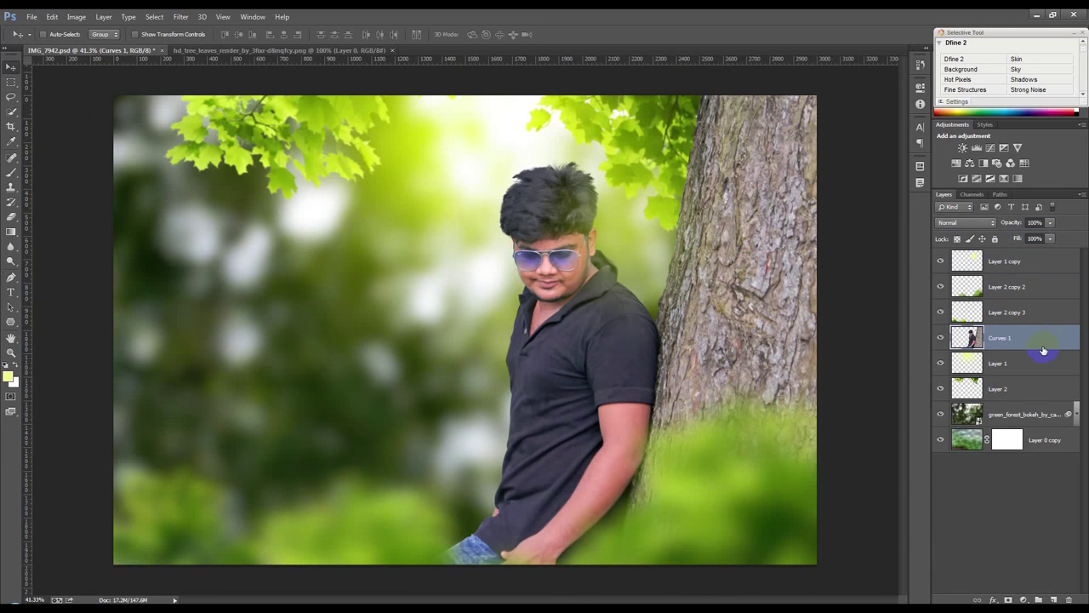
key(ctrl+j)
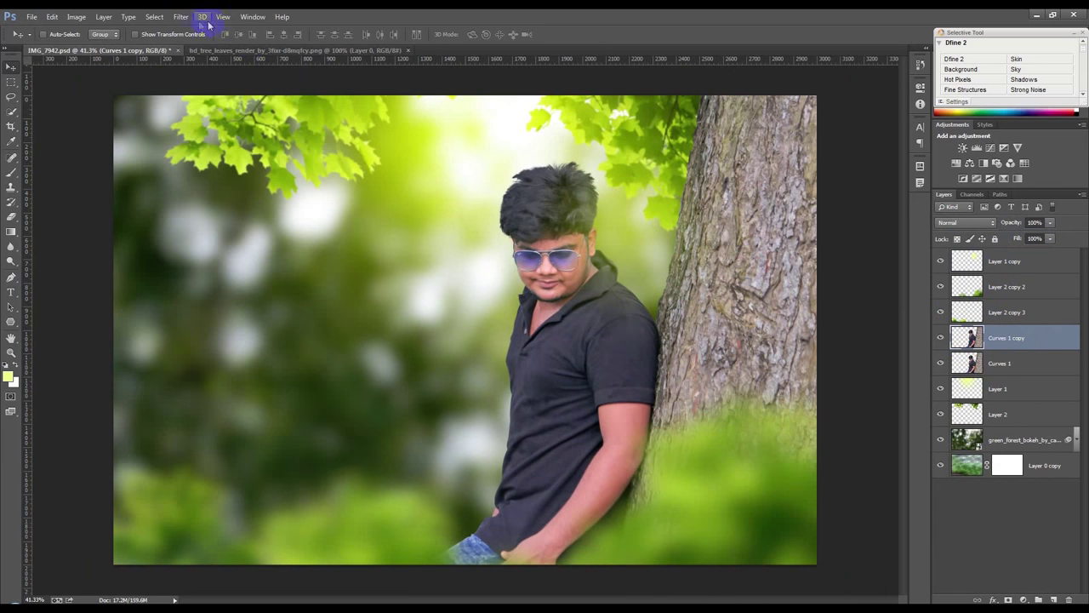
Step: Smooth the duplicate with Surface Blur, radius 25 and threshold 24, previewing on the face
click(181, 20)
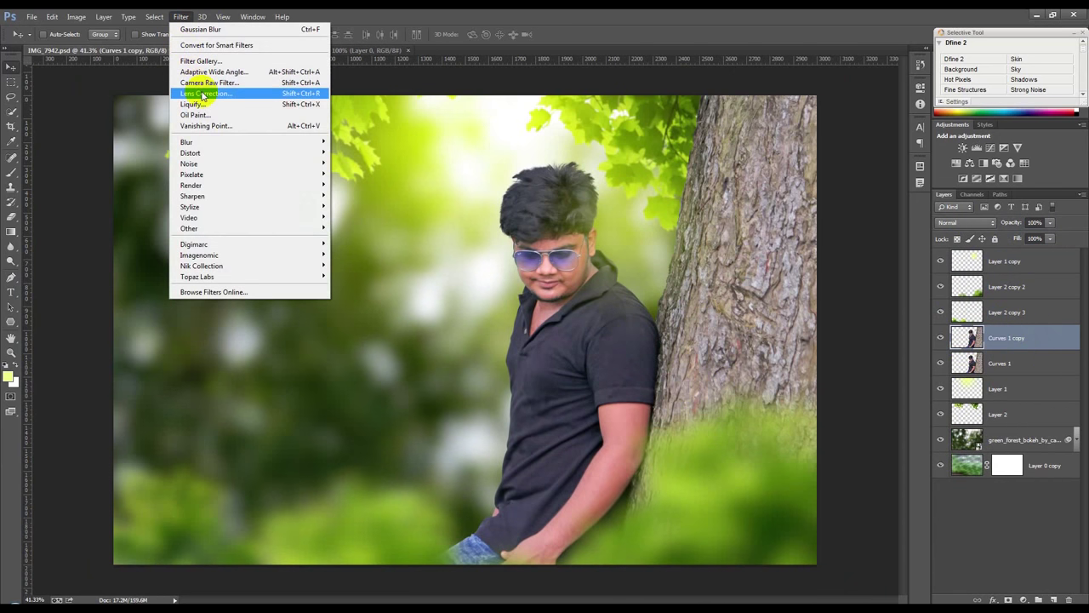
mouse_move(186, 142)
click(358, 287)
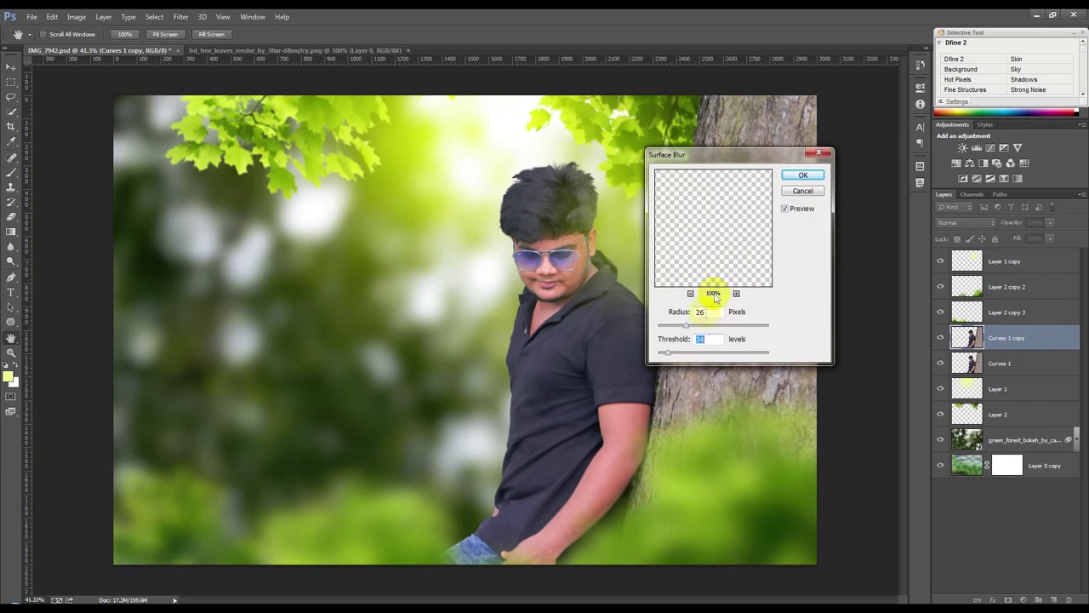
drag(737, 229, 729, 251)
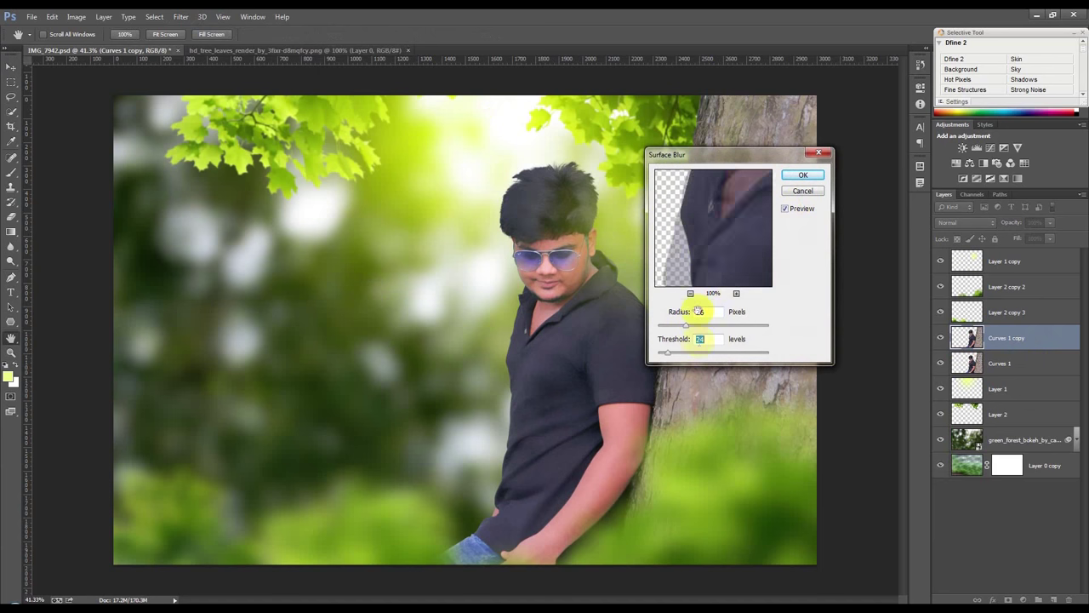
drag(730, 265, 782, 260)
drag(685, 326, 683, 328)
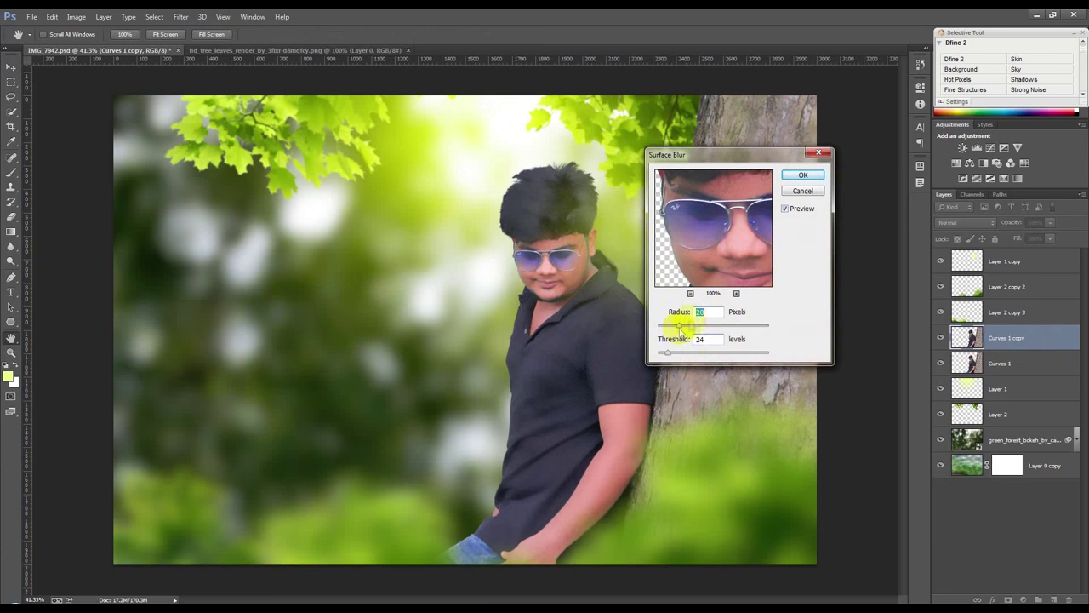
click(803, 175)
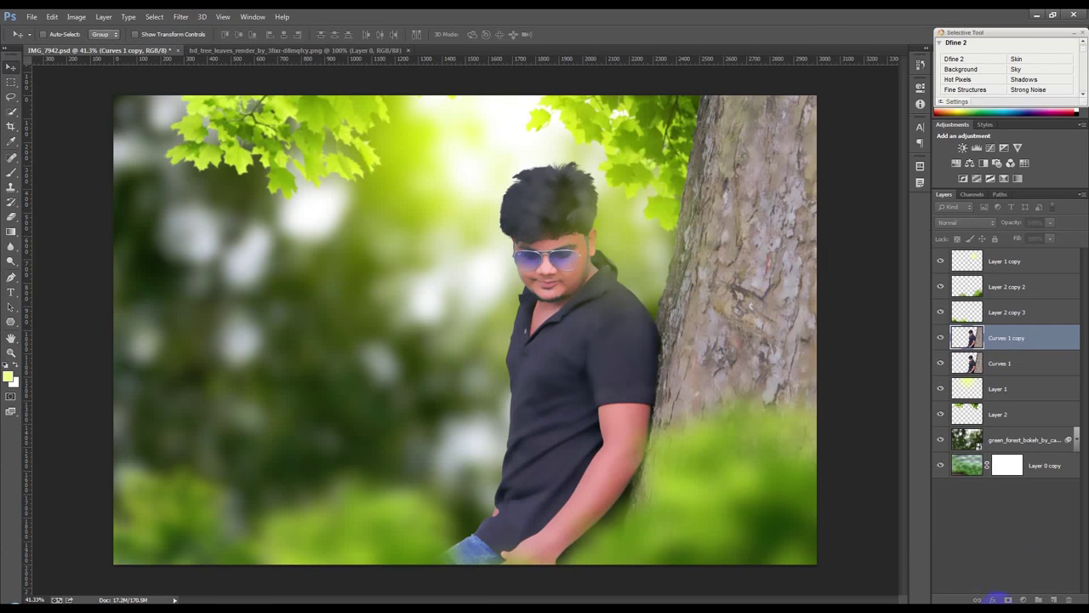
Step: Add an inverted black mask to the Curves 1 copy layer and pick the Brush
click(1009, 599)
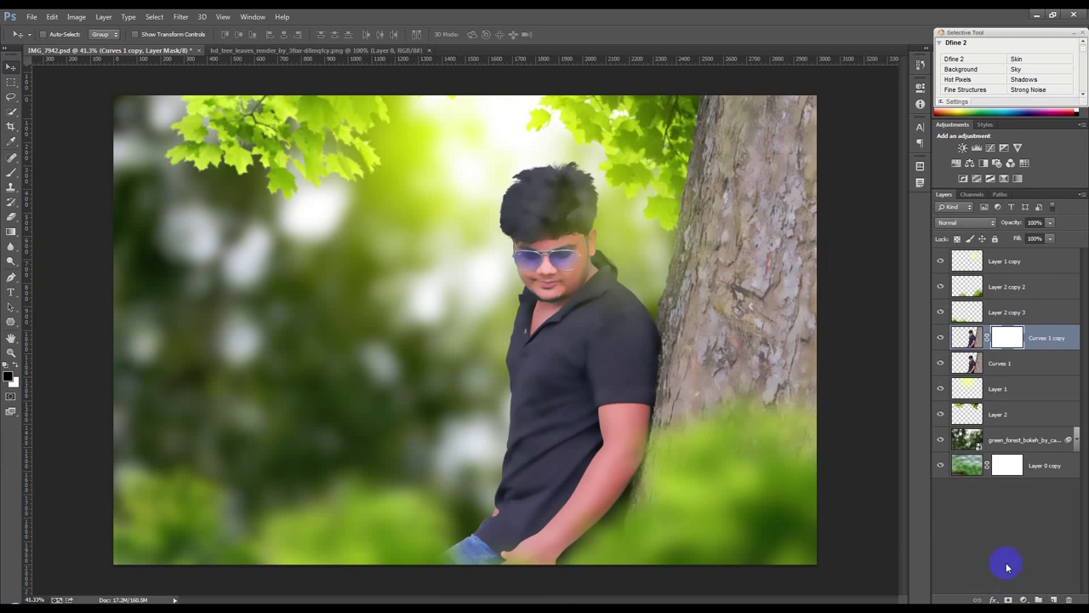
key(ctrl+i)
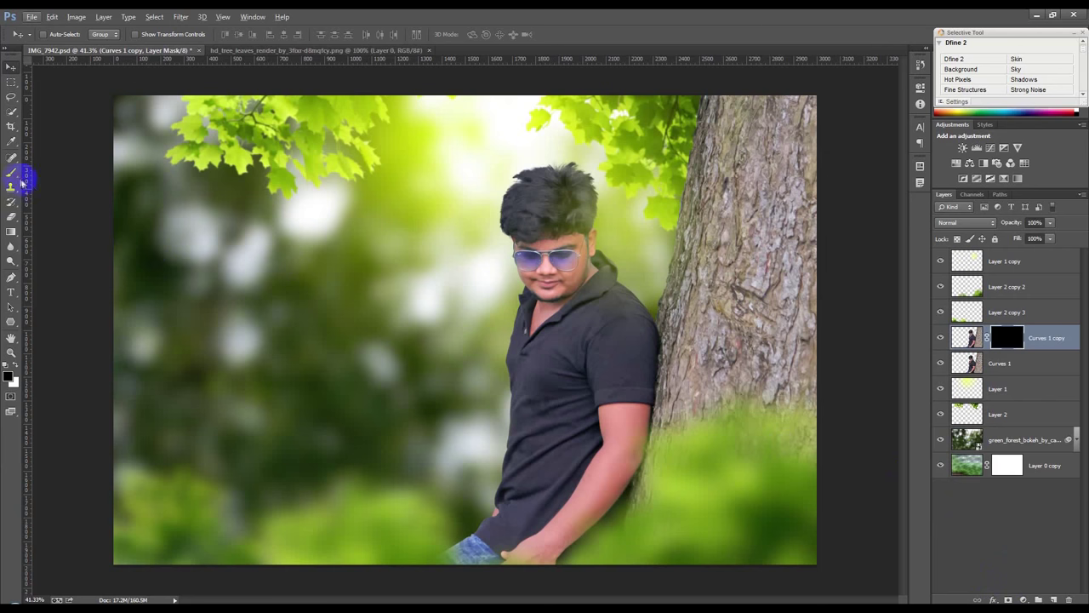
click(12, 173)
scroll(596, 383, up, 2)
scroll(545, 256, up, 3)
scroll(530, 231, up, 3)
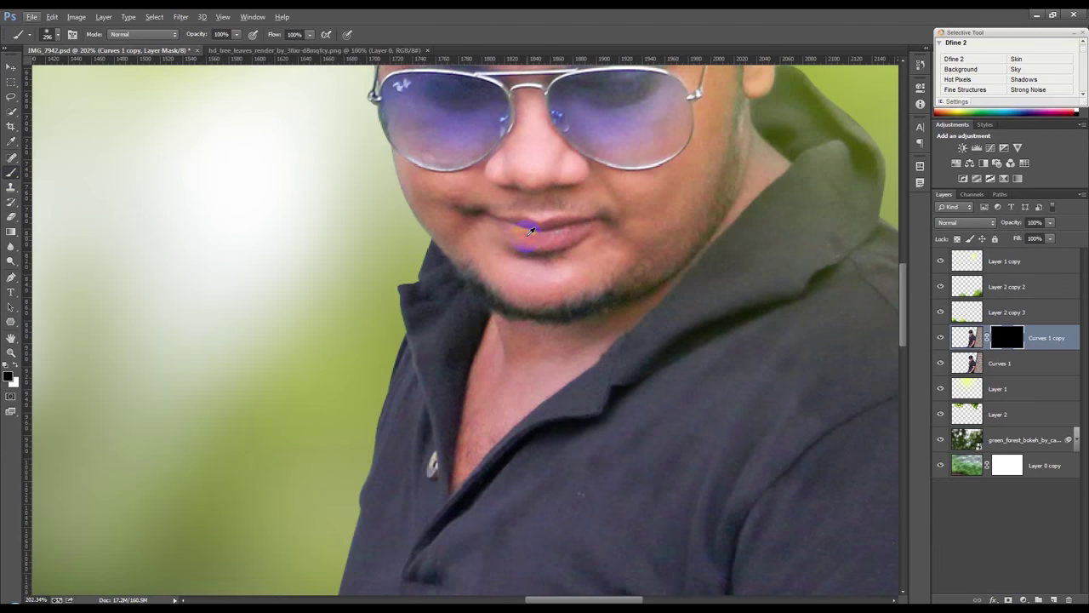
Step: Paint white on the mask over the forehead, neck, lip, cheek and brow
drag(539, 254, 558, 296)
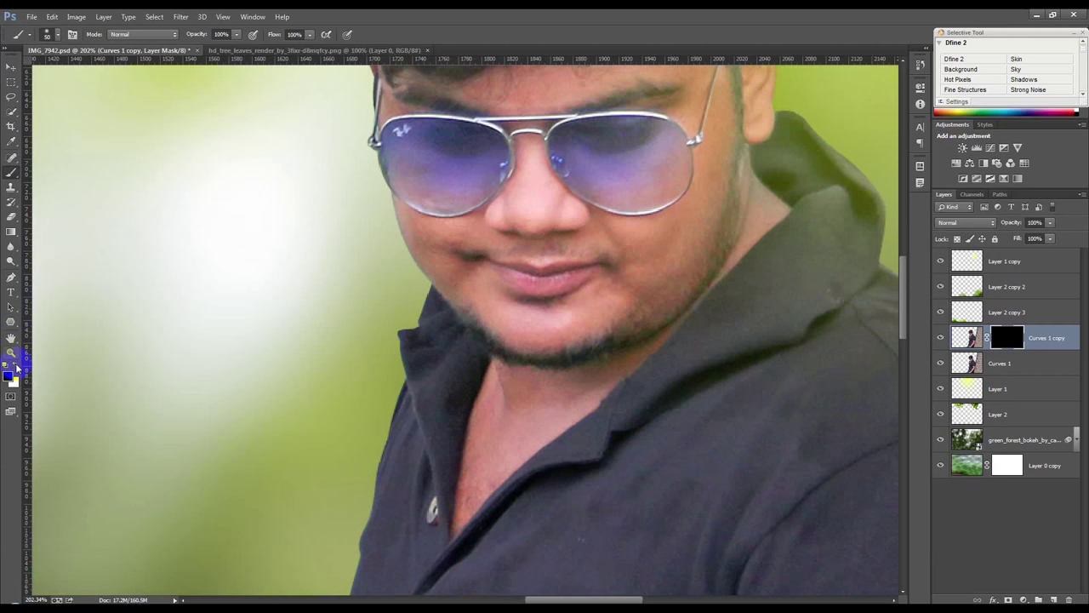
mouse_move(505, 417)
mouse_down()
mouse_move(486, 389)
mouse_move(486, 469)
mouse_move(461, 513)
mouse_up()
mouse_move(593, 396)
mouse_down()
mouse_move(607, 352)
mouse_move(717, 297)
mouse_move(762, 183)
mouse_up()
scroll(716, 228, up, 2)
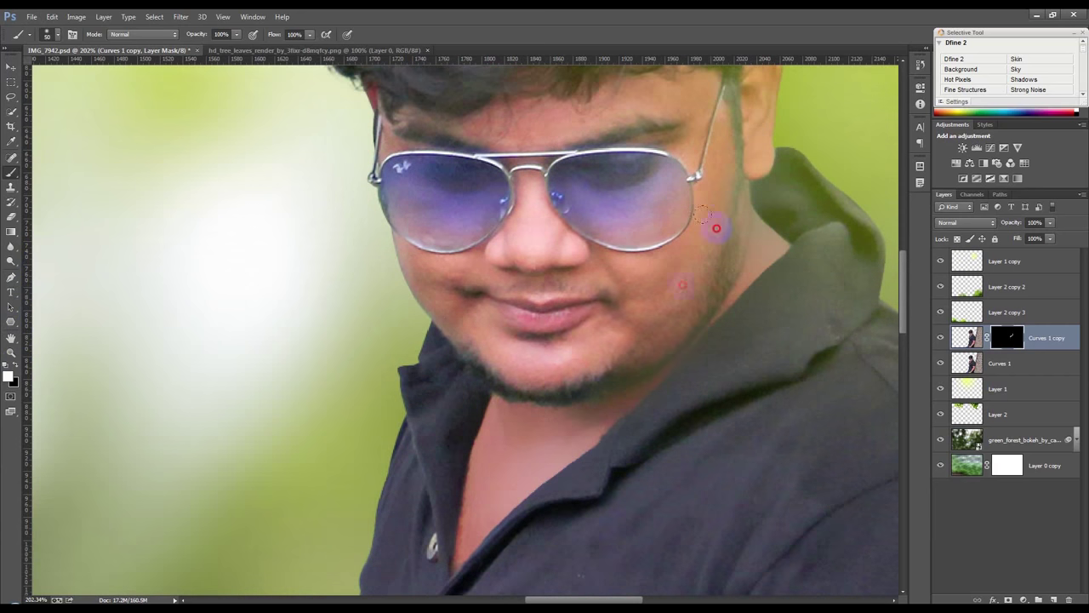
mouse_move(606, 358)
mouse_down()
mouse_move(523, 365)
mouse_move(437, 284)
mouse_move(467, 312)
mouse_move(593, 283)
mouse_move(527, 359)
mouse_up()
scroll(510, 332, up, 2)
mouse_move(495, 295)
mouse_down()
mouse_move(524, 221)
mouse_move(564, 302)
mouse_up()
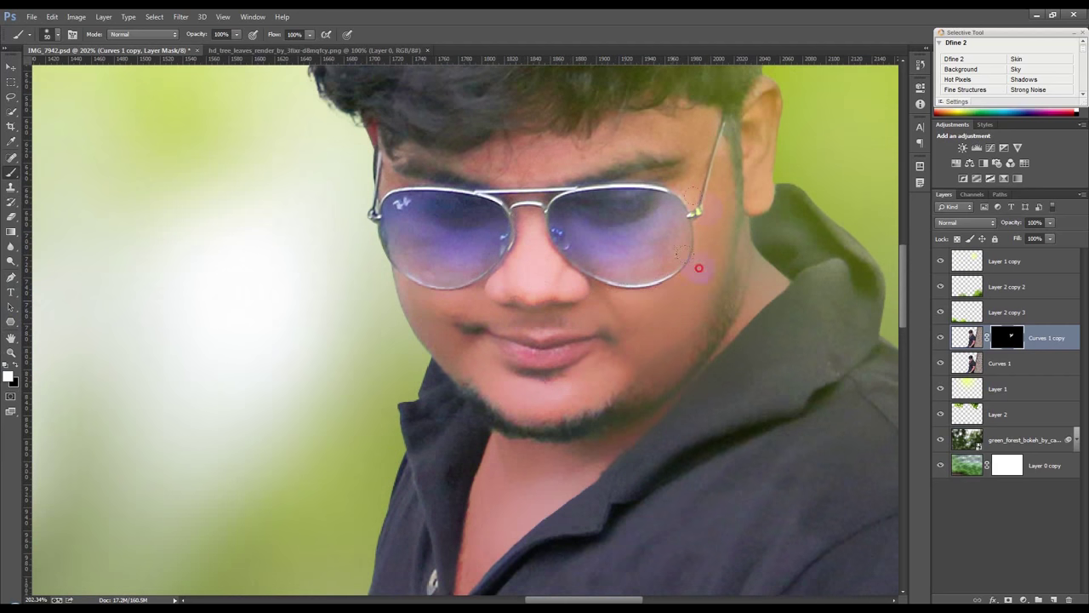
mouse_move(386, 174)
mouse_down()
mouse_move(688, 151)
mouse_move(708, 195)
mouse_up()
Step: Paint white around the ear, nose tip, cheek and right lens edge
drag(760, 117, 766, 103)
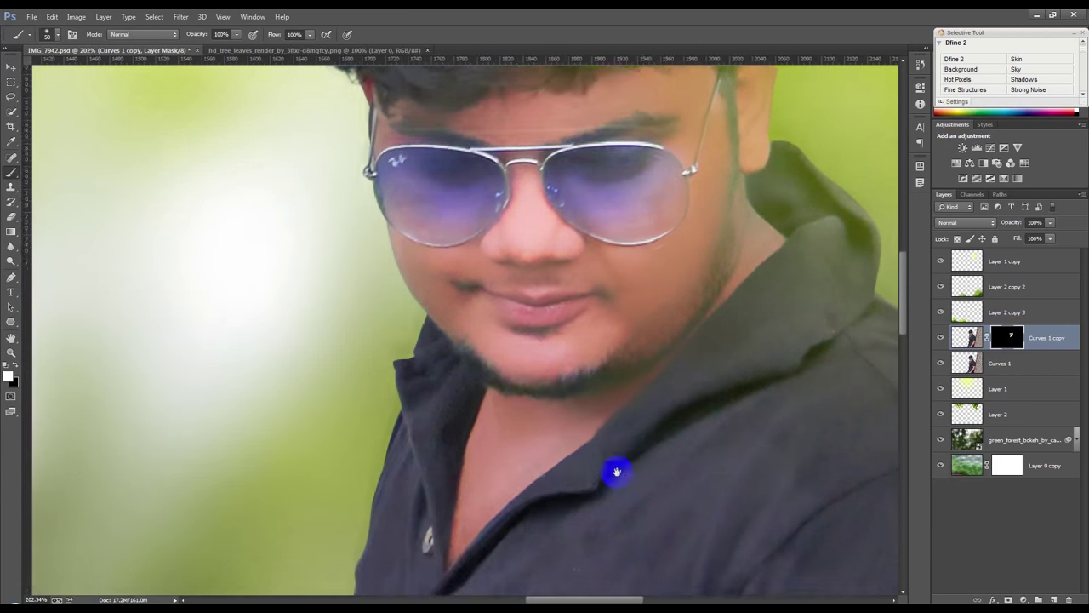
drag(630, 530, 617, 443)
click(505, 199)
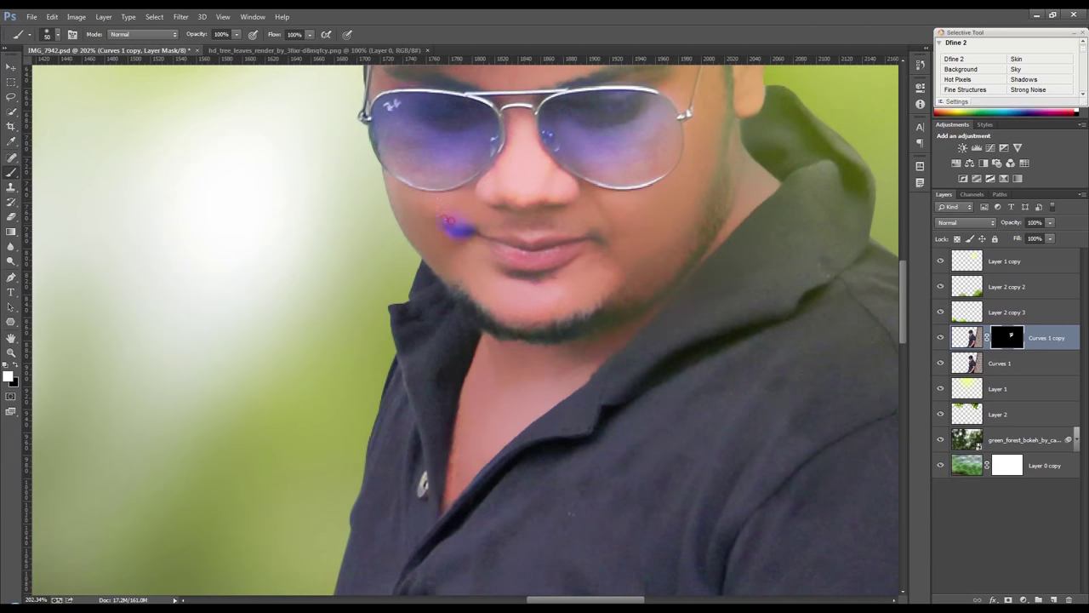
drag(503, 103, 516, 102)
drag(620, 166, 672, 156)
Step: Zoom out and set the Curves 1 copy layer opacity to 64%
drag(698, 391, 627, 259)
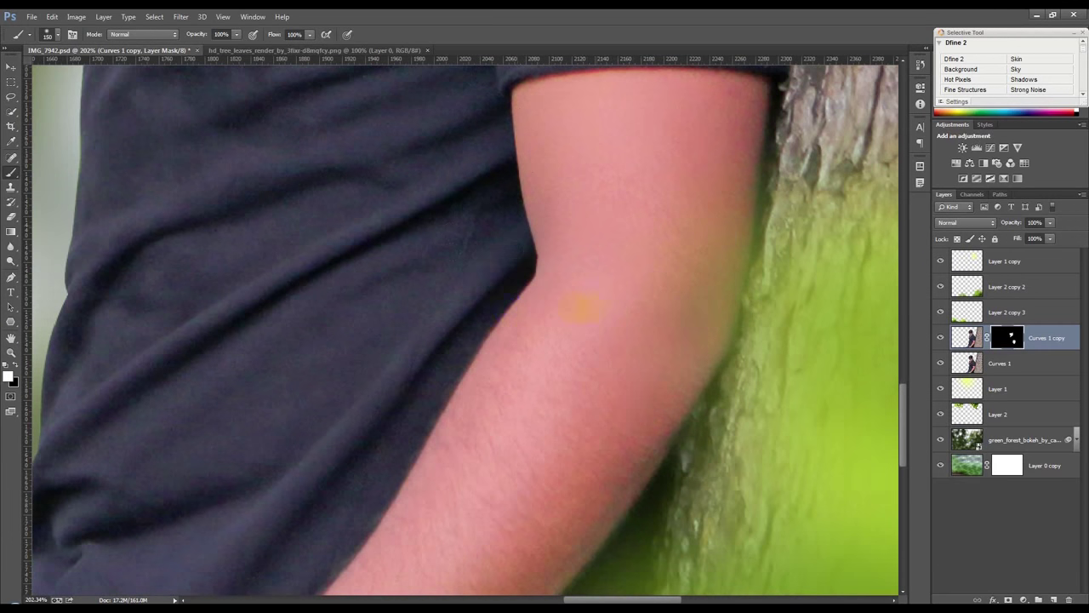
scroll(587, 315, down, 2)
scroll(605, 319, down, 2)
scroll(625, 294, down, 1)
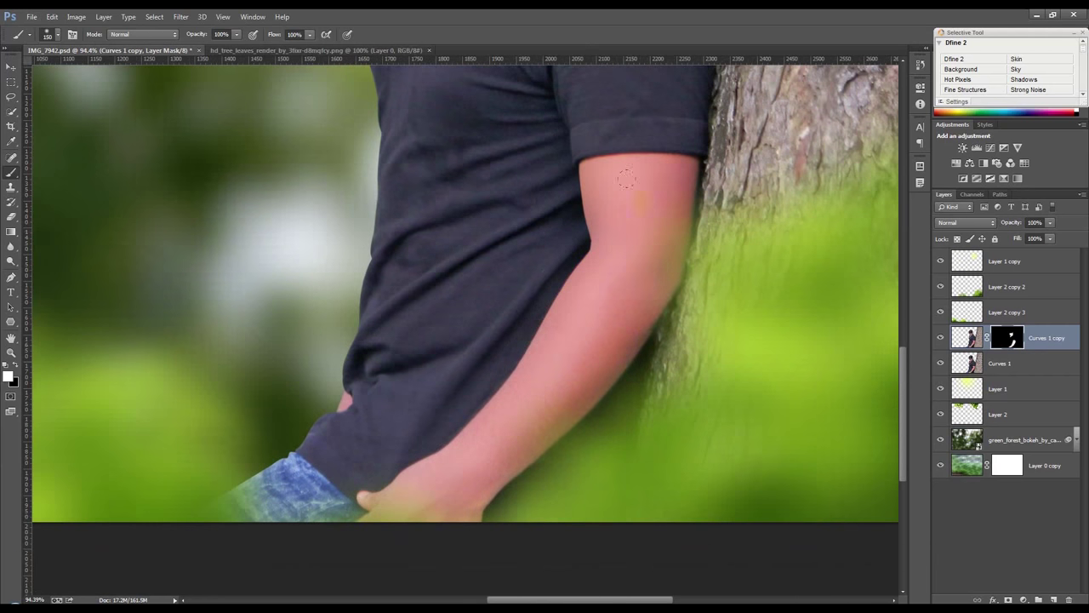
click(1002, 224)
click(11, 67)
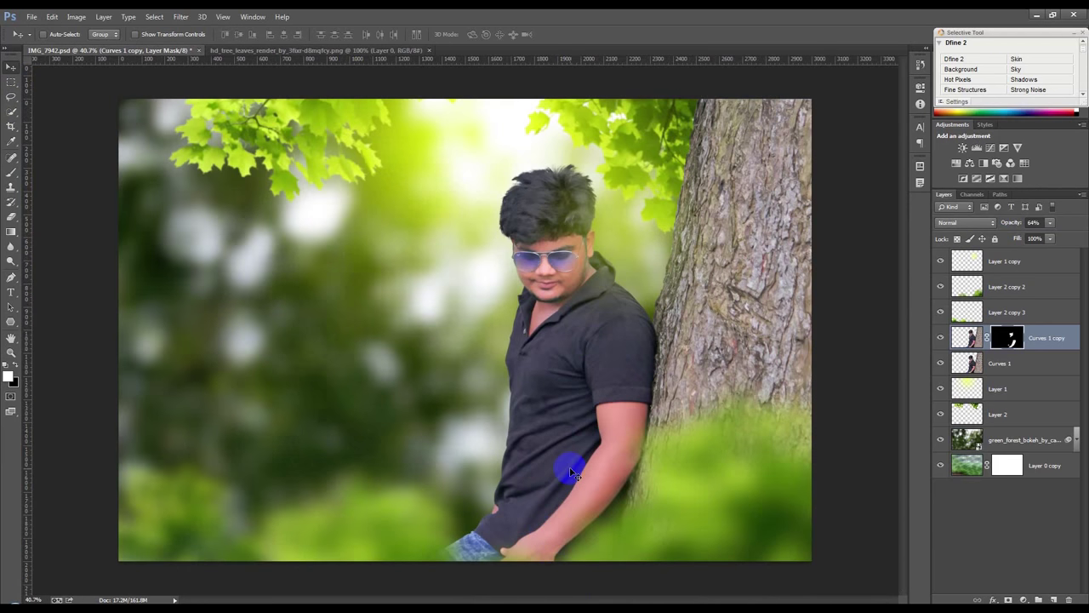
Step: Select both Curves layers and merge Curves 1 into Curves 1 copy
click(1019, 470)
click(968, 363)
click(960, 339)
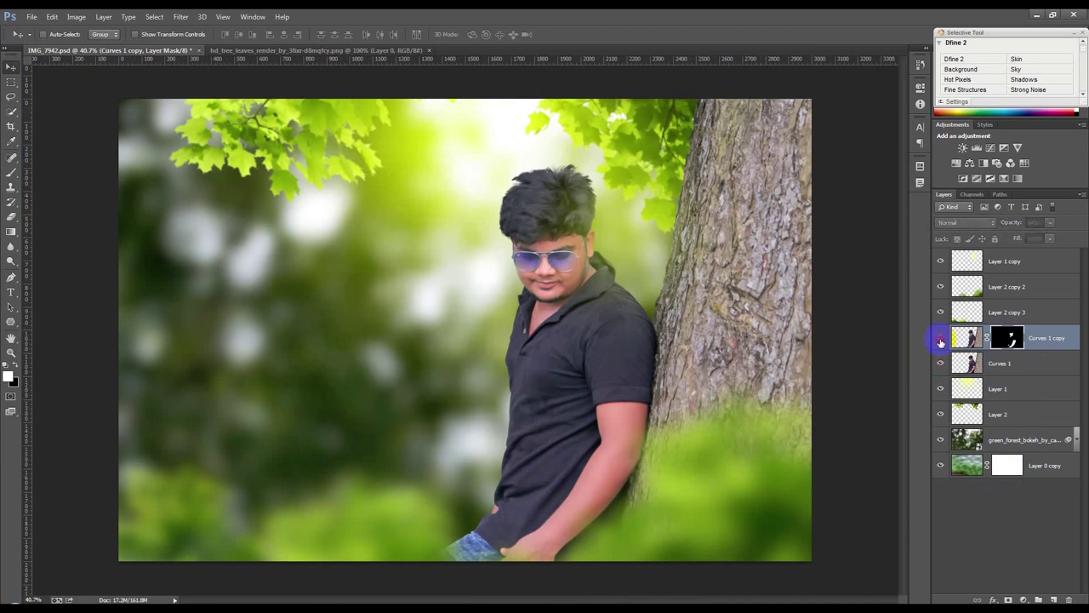
drag(1007, 338, 1000, 359)
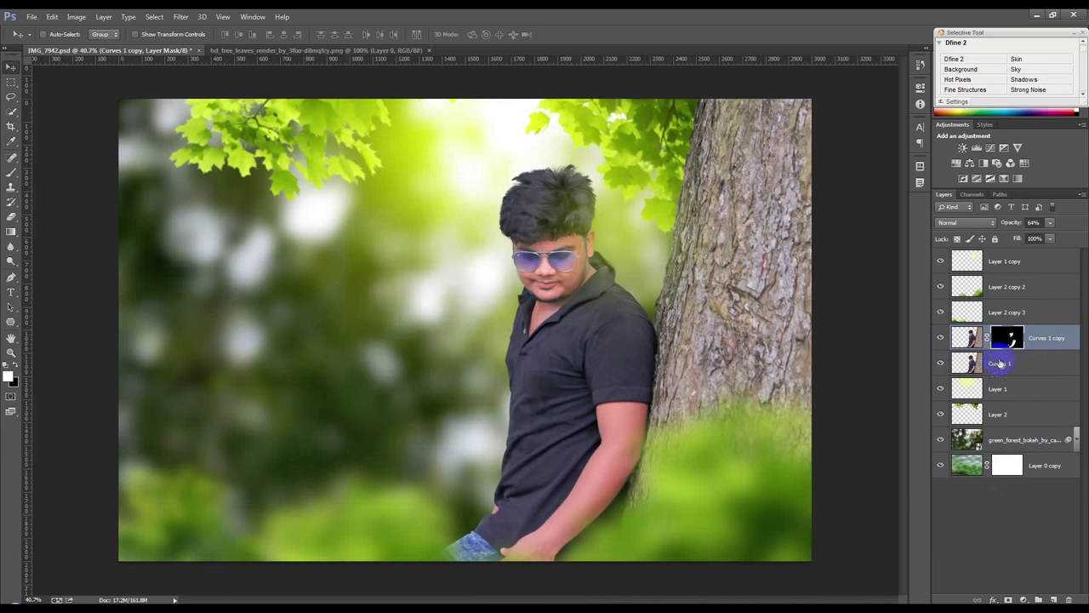
key(ctrl+e)
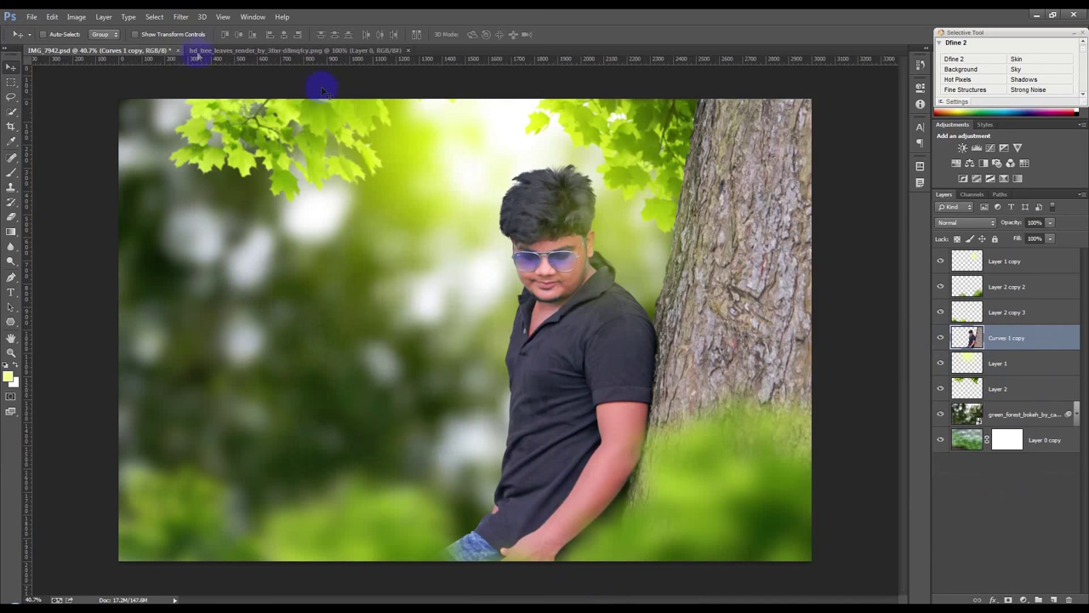
Step: Apply a Color Balance with Yellow–Blue at -21 to warm the merged subject layer
click(86, 18)
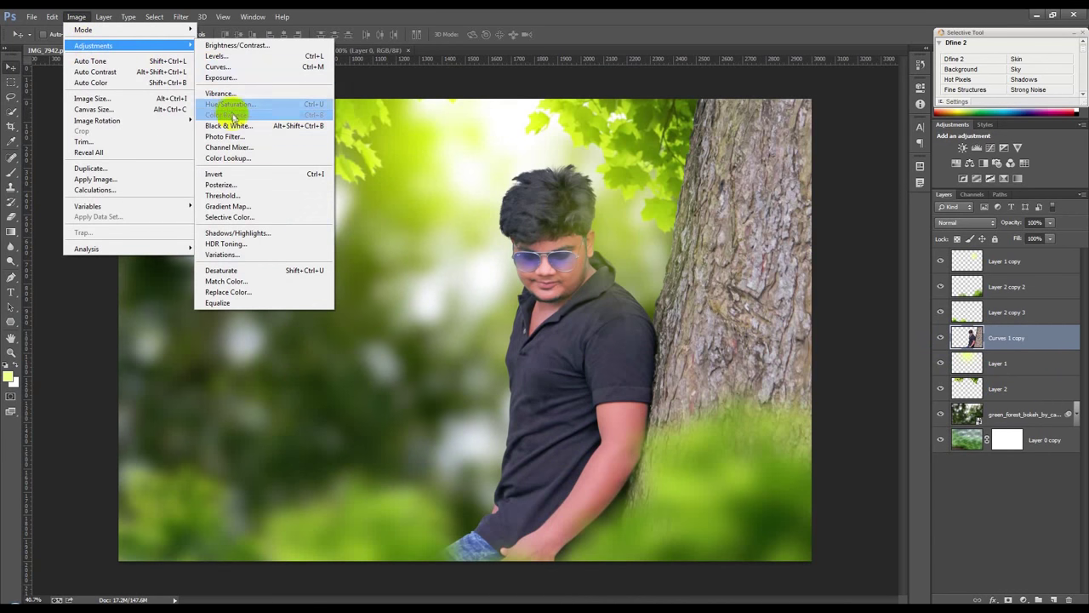
click(241, 114)
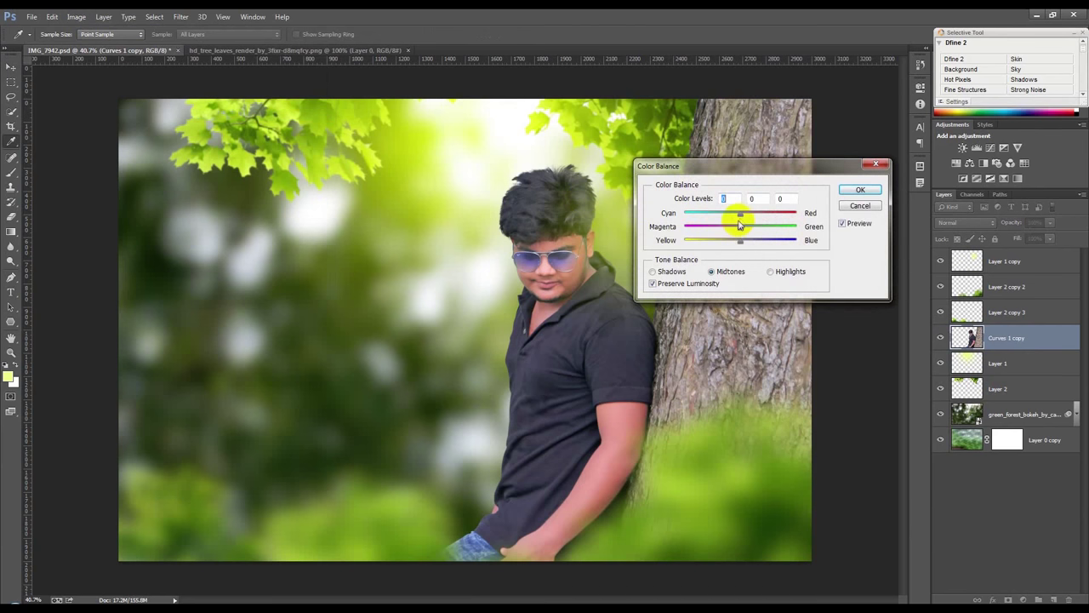
drag(738, 216, 731, 246)
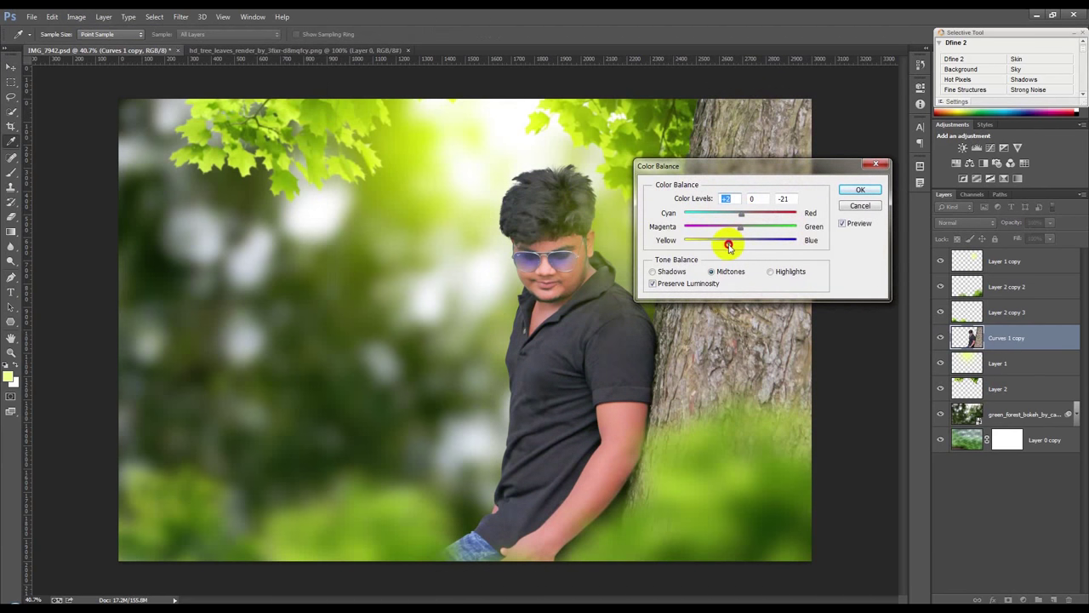
click(858, 188)
key(v)
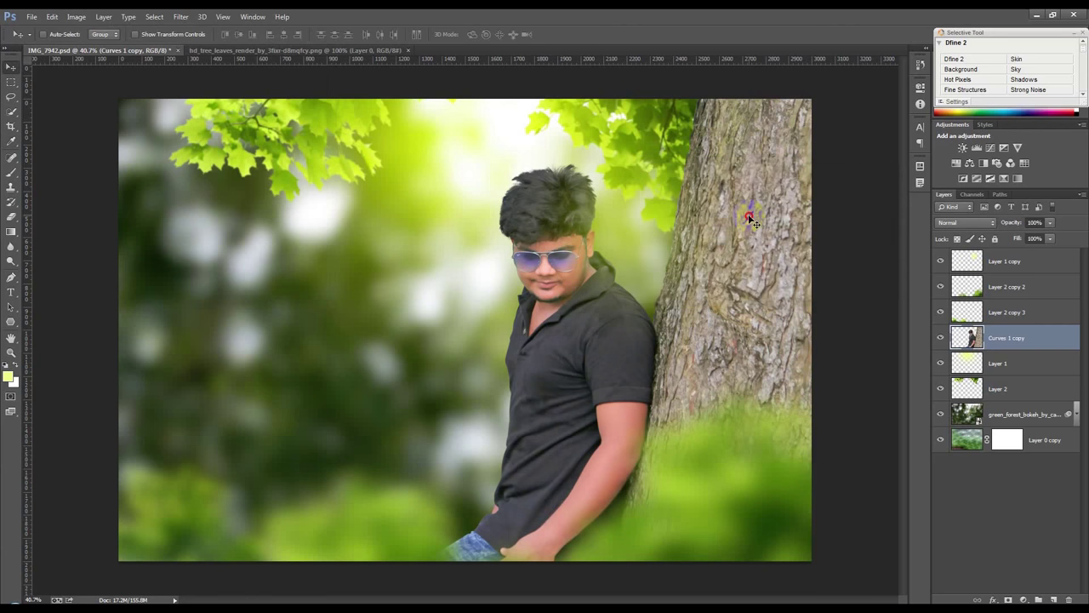
drag(746, 236, 979, 335)
click(1020, 267)
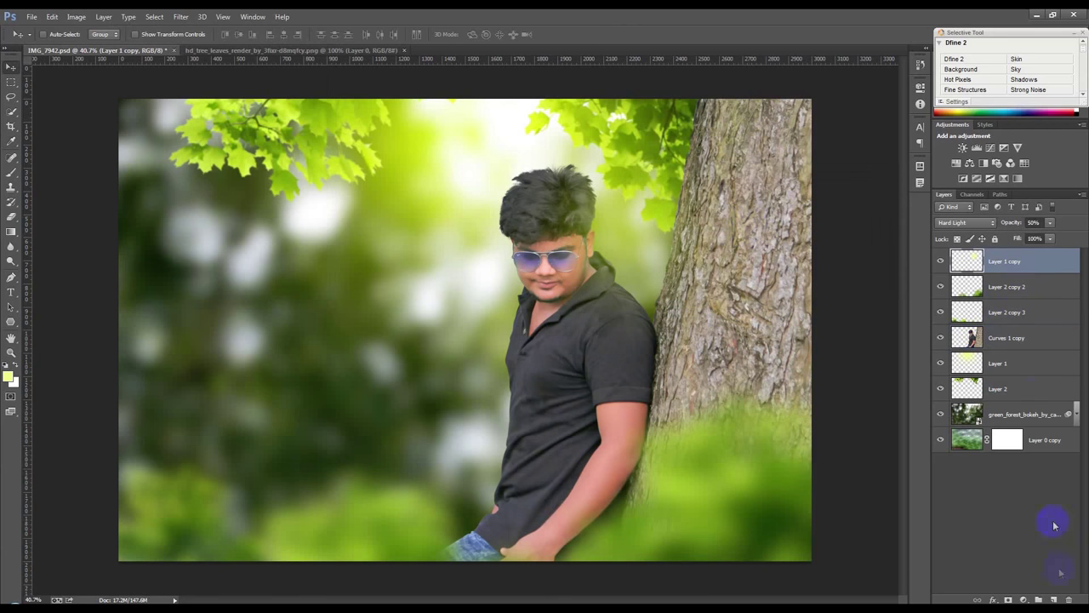
Step: Add a darkening Curves adjustment layer above Layer 1 copy and invert its mask
click(1026, 598)
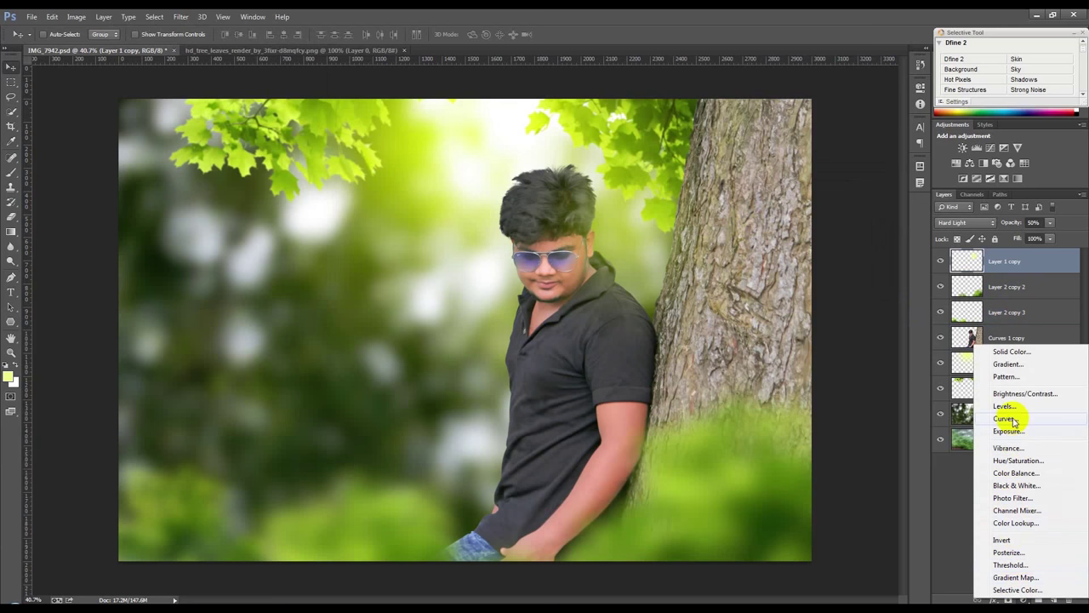
click(1011, 413)
click(882, 187)
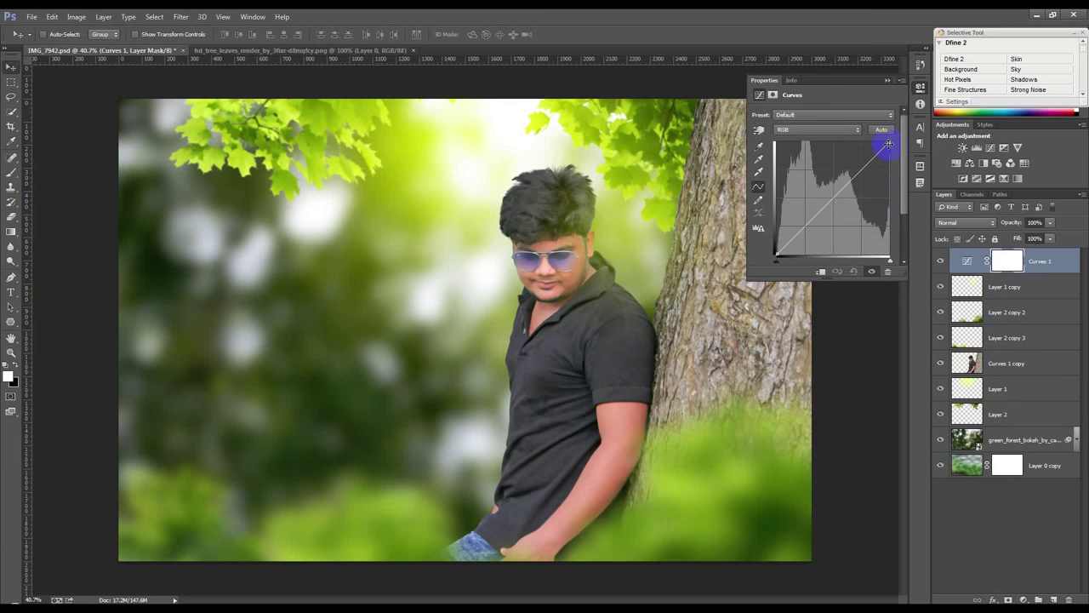
drag(888, 143, 889, 160)
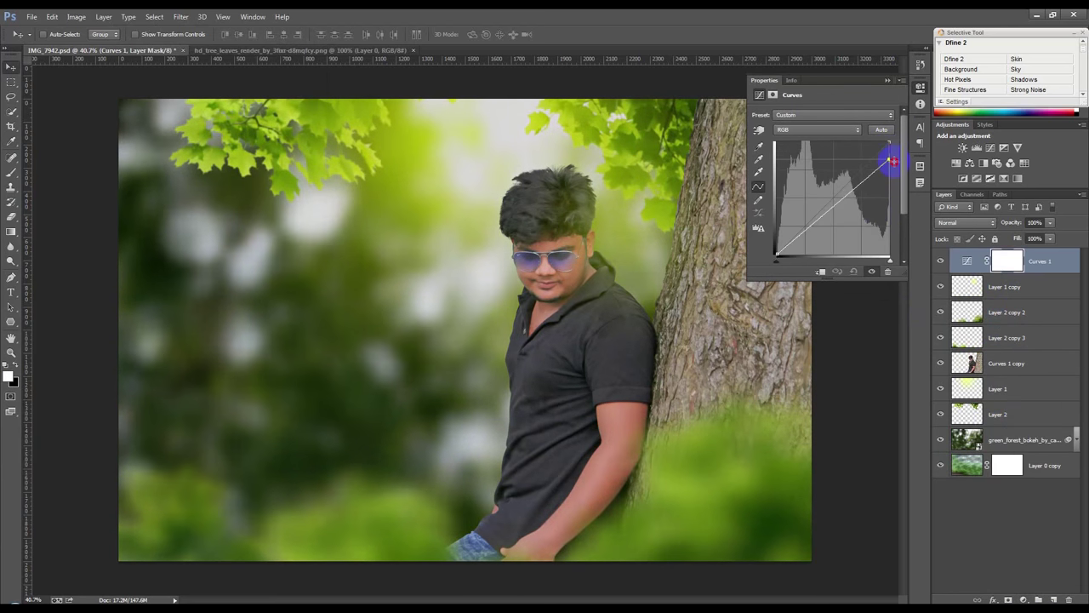
drag(827, 213, 858, 194)
drag(778, 256, 788, 258)
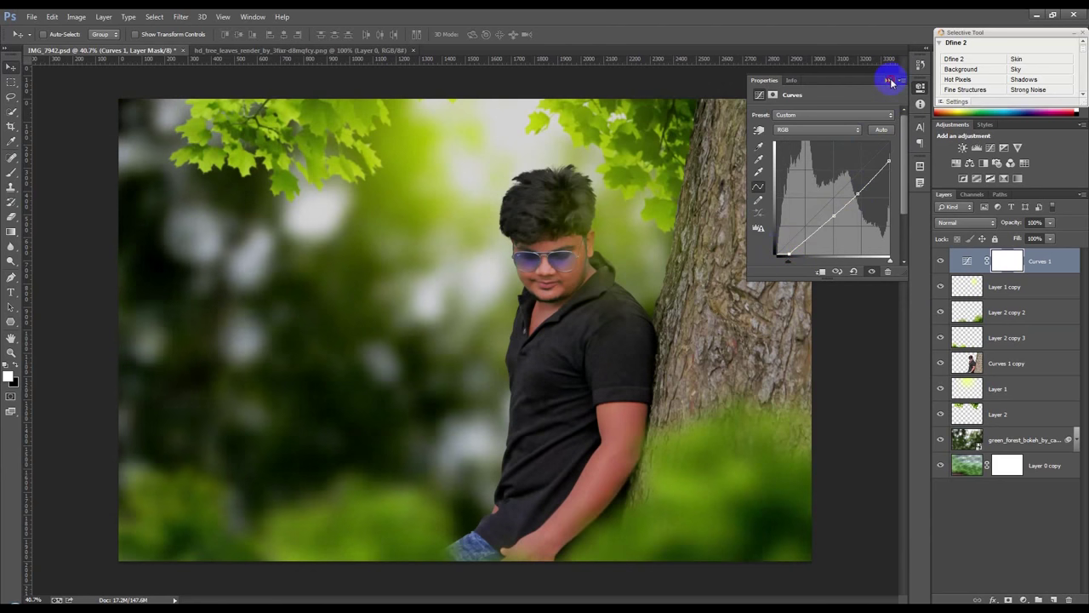
click(890, 80)
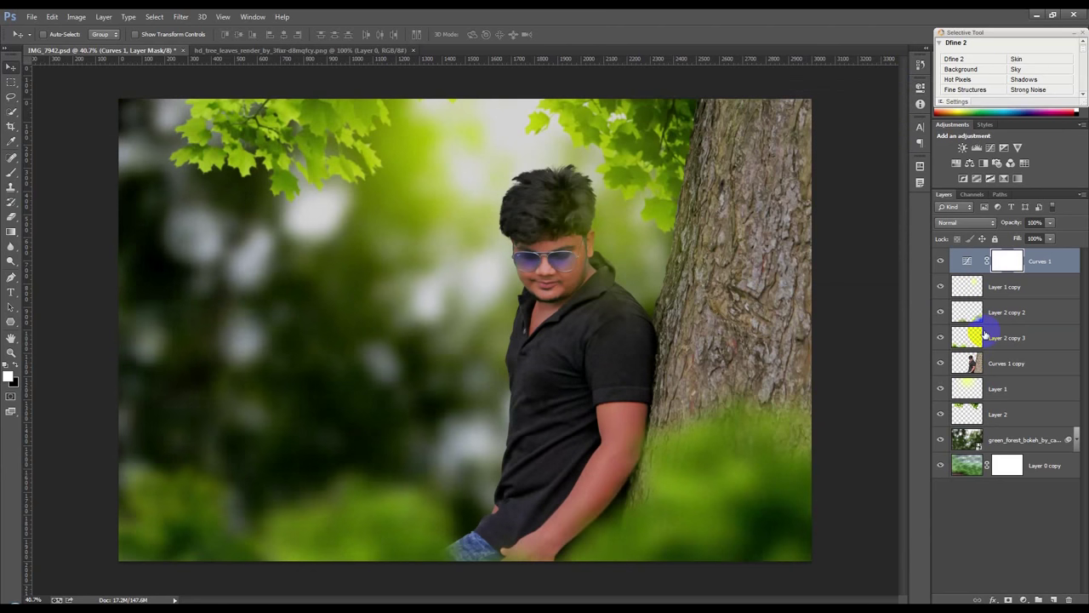
key(ctrl+i)
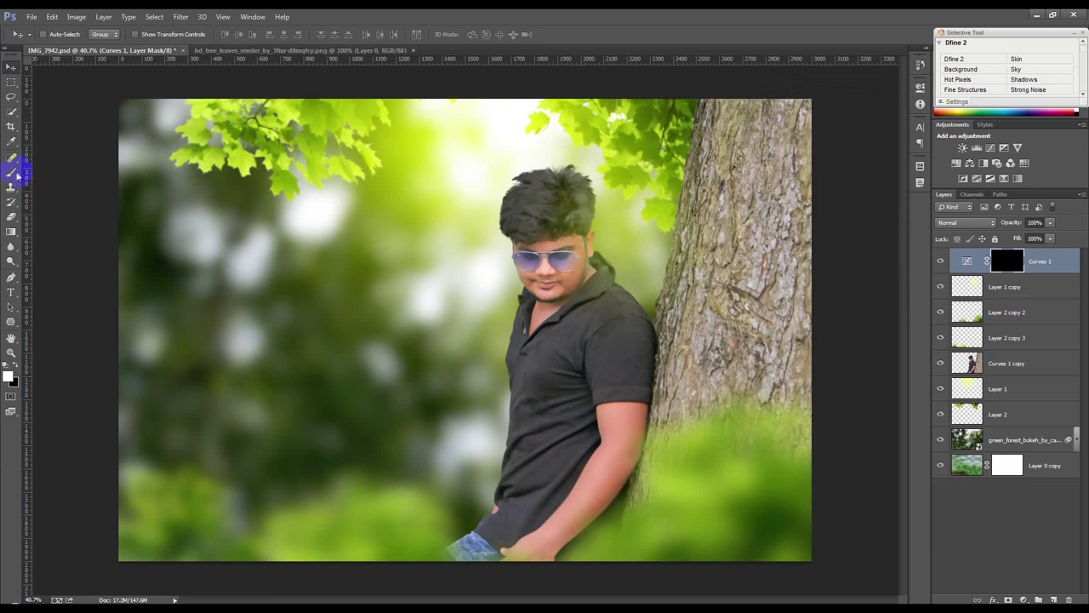
Step: Paint the darkening back over the lower-right grass, tree trunk and shoulder edge
click(11, 172)
key(bracketright)
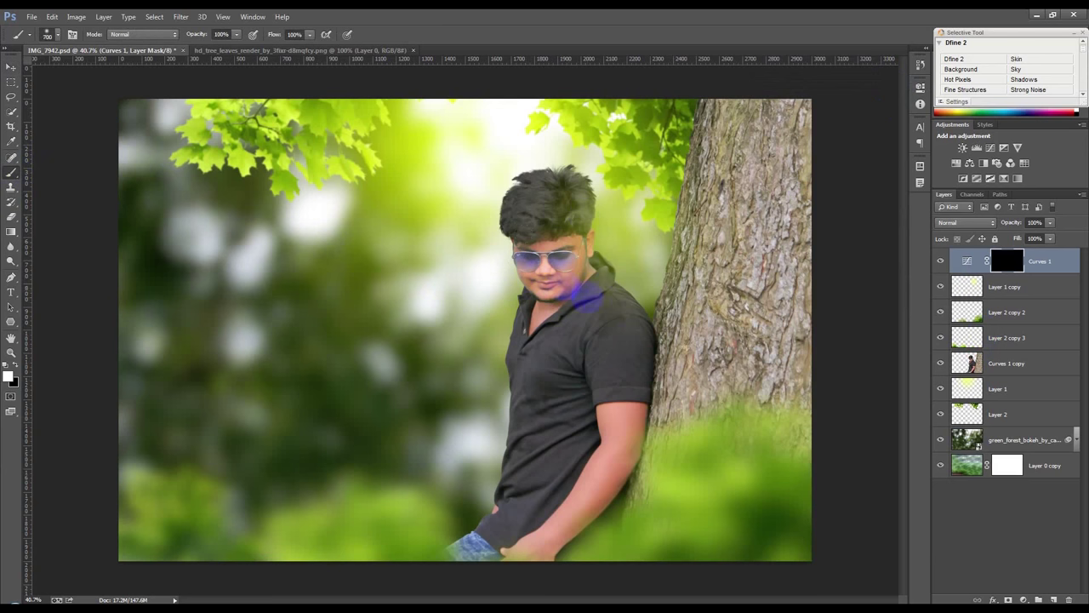
mouse_move(822, 247)
mouse_down()
mouse_move(814, 584)
mouse_move(705, 601)
mouse_up()
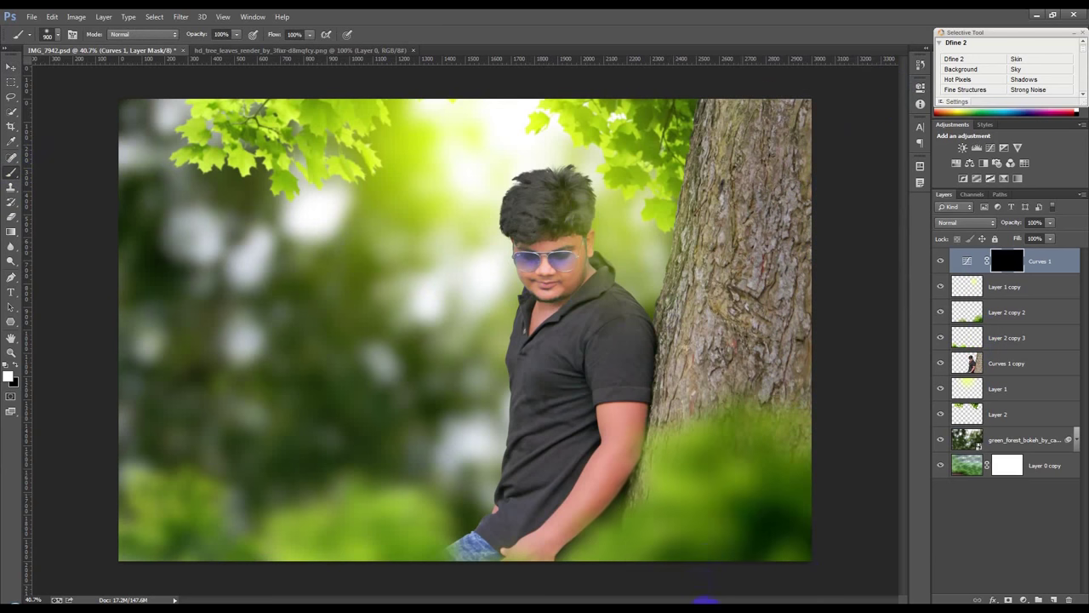
key(bracketleft)
key(bracketleft)
click(770, 347)
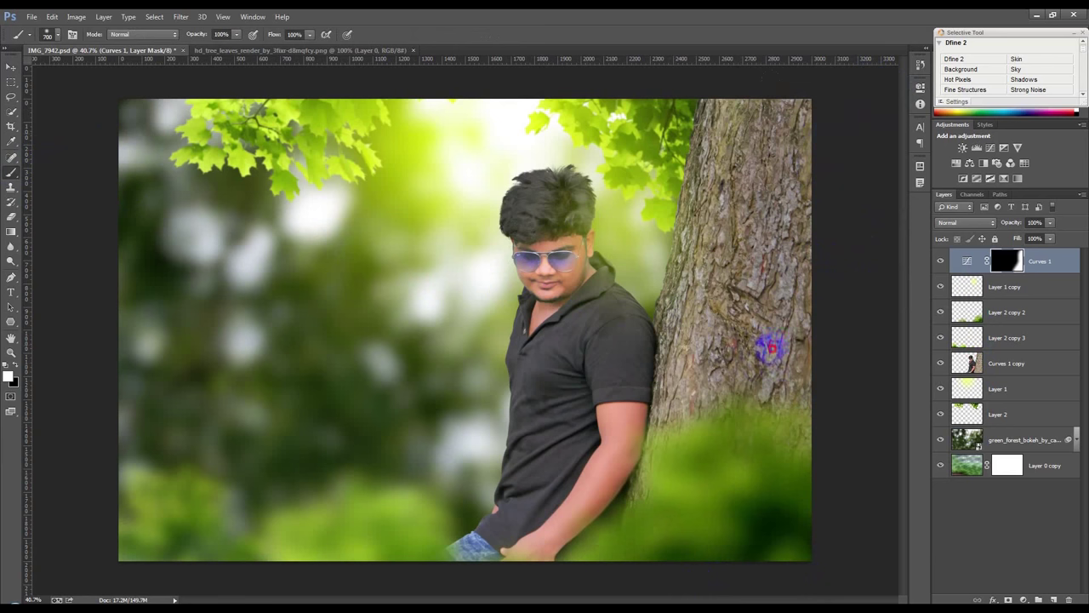
drag(765, 97, 730, 410)
key(bracketleft)
key(bracketleft)
key(bracketleft)
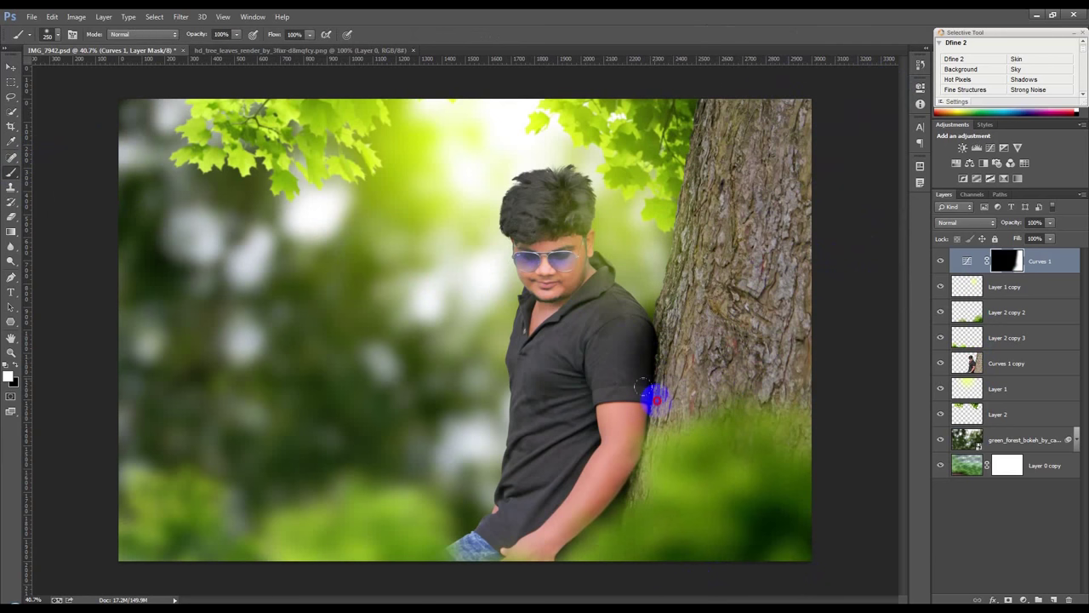
mouse_move(625, 388)
mouse_down()
mouse_move(616, 298)
mouse_move(627, 379)
mouse_move(666, 409)
mouse_up()
Step: At 50% brush opacity, darken the jeans, shirt edge and the photo's left and bottom edges
click(218, 35)
drag(195, 35, 190, 38)
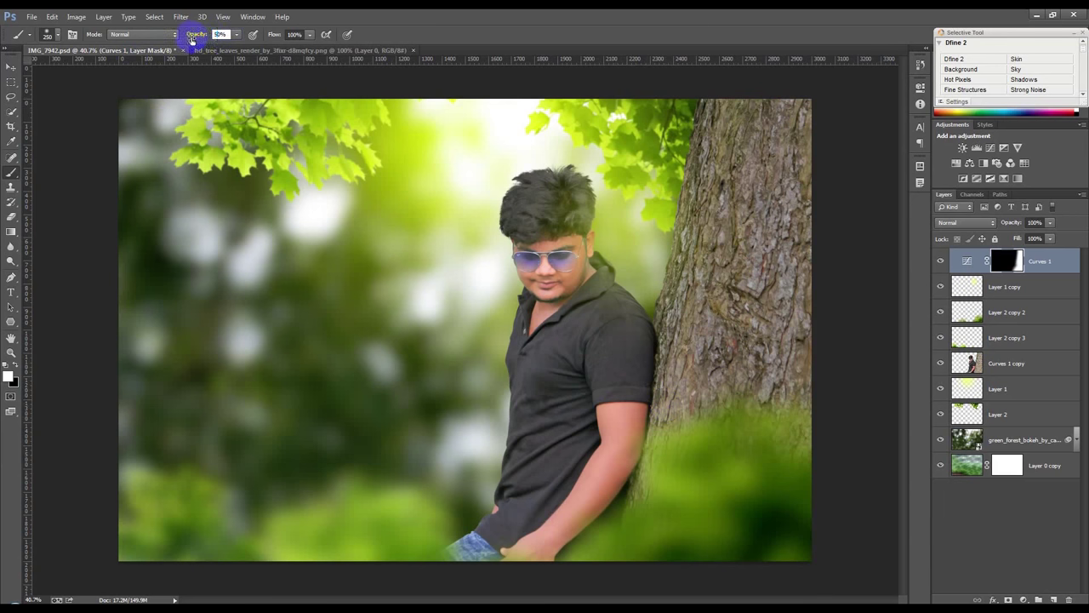
mouse_move(455, 521)
mouse_down()
mouse_move(472, 567)
mouse_move(505, 564)
mouse_move(455, 547)
mouse_move(547, 454)
mouse_move(571, 365)
mouse_move(547, 434)
mouse_move(584, 377)
mouse_move(647, 365)
mouse_move(664, 316)
mouse_move(591, 281)
mouse_up()
drag(494, 372, 491, 367)
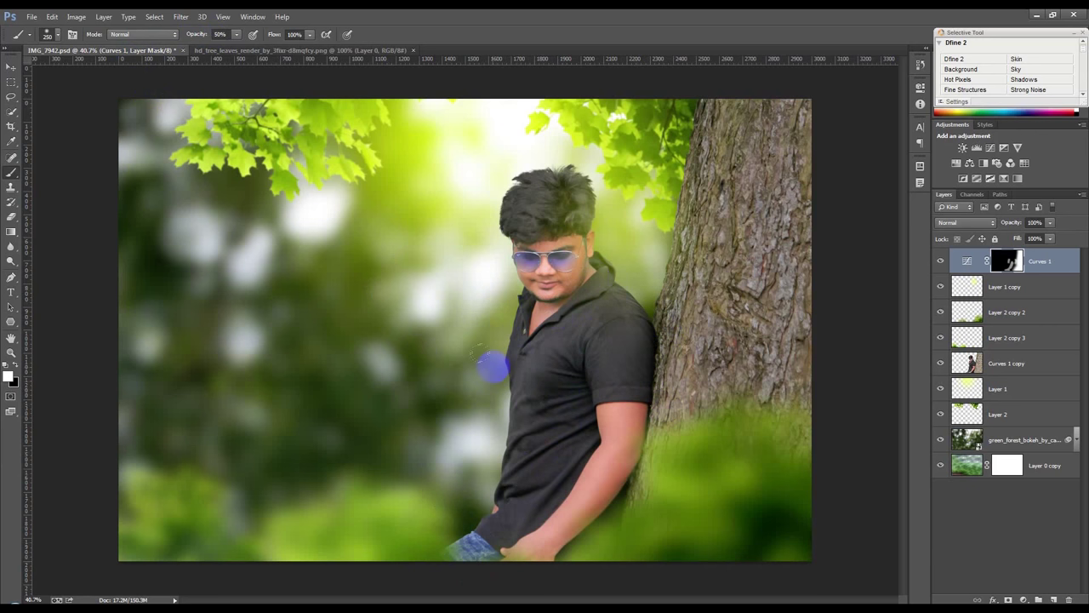
key(bracketright)
key(bracketright)
key(bracketright)
mouse_move(79, 156)
mouse_down()
mouse_move(80, 389)
mouse_move(204, 539)
mouse_move(282, 547)
mouse_move(113, 138)
mouse_move(190, 43)
mouse_move(236, 335)
mouse_move(302, 462)
mouse_move(135, 470)
mouse_move(136, 519)
mouse_up()
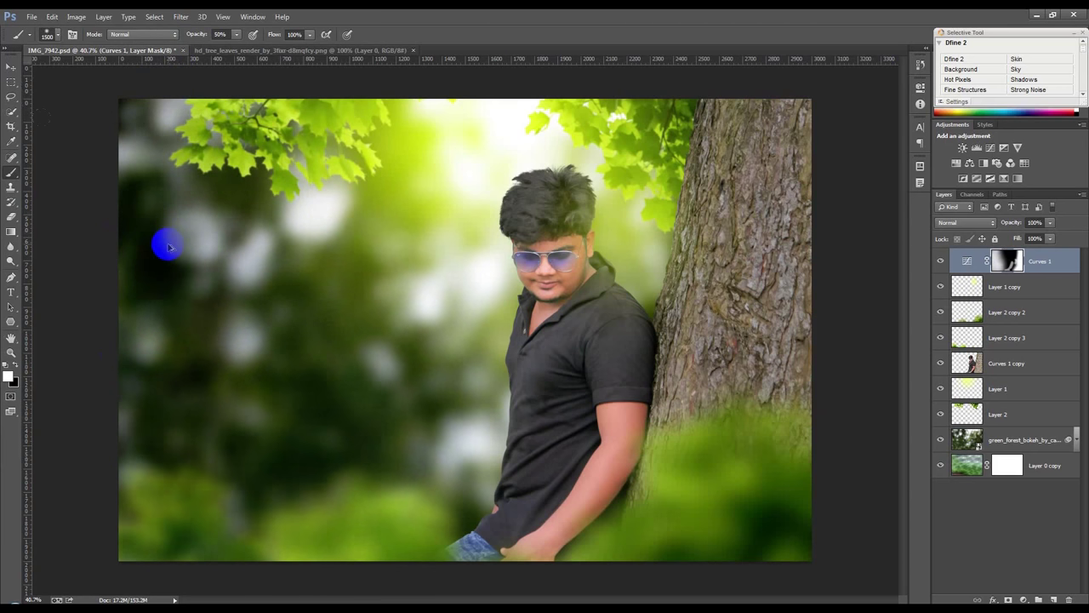
drag(169, 247, 170, 255)
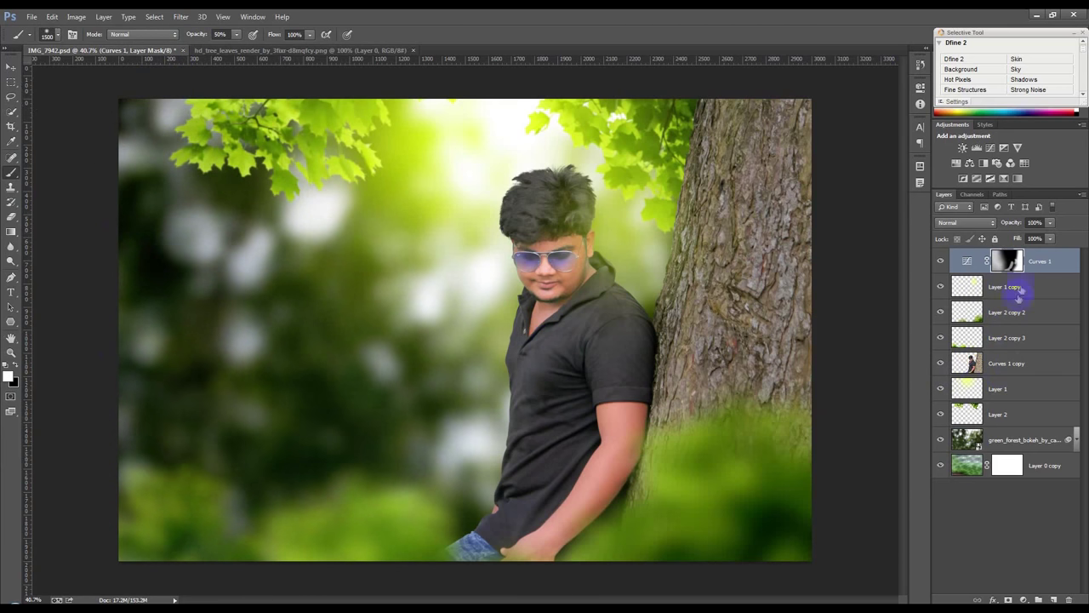
Step: Add a brightening Curves 2 adjustment layer and invert its mask to black
click(1024, 598)
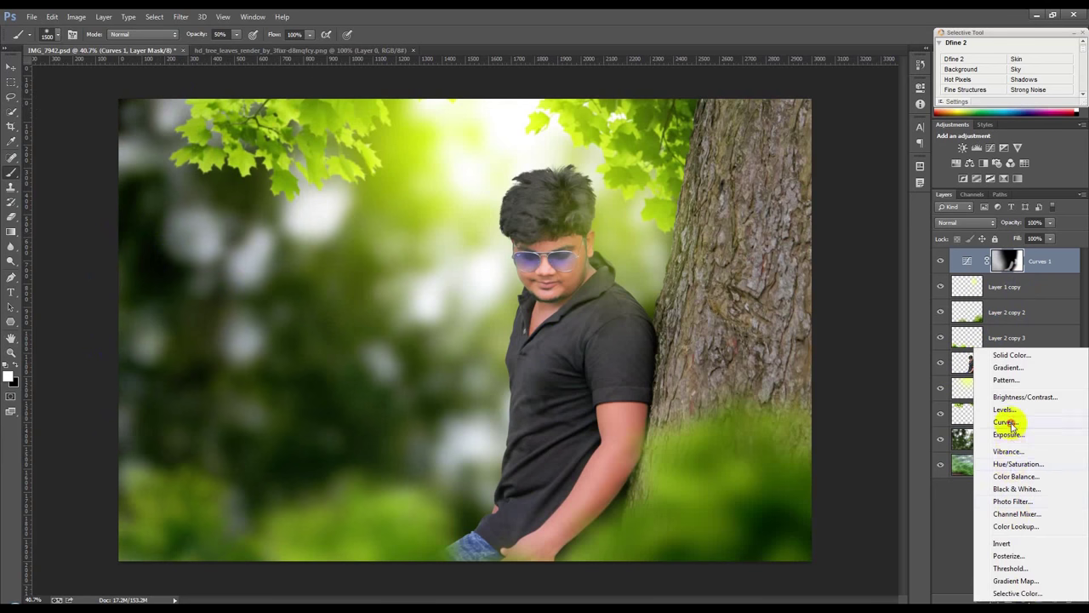
click(1015, 418)
drag(832, 197, 826, 197)
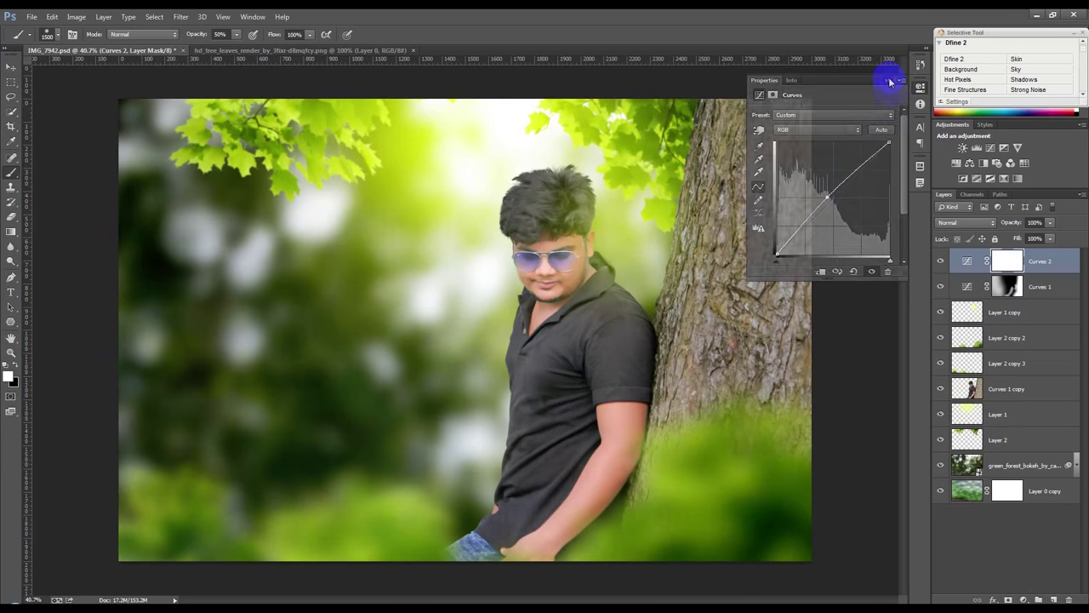
click(889, 81)
key(ctrl+i)
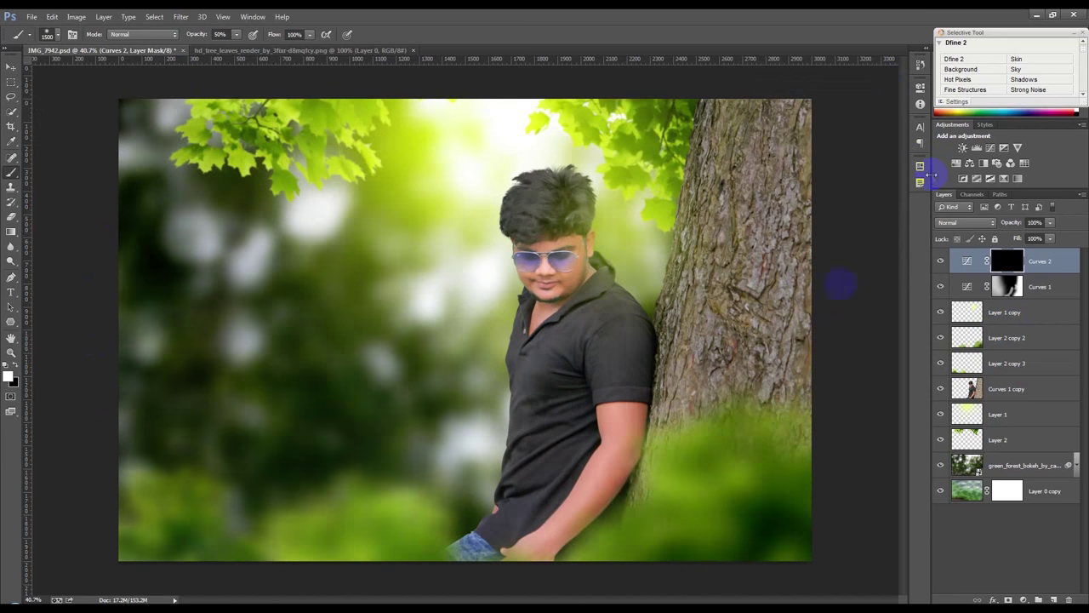
Step: Paint the brightening back along the tree edge, down the trunk and across the shirt
scroll(650, 224, up, 2)
drag(712, 143, 695, 85)
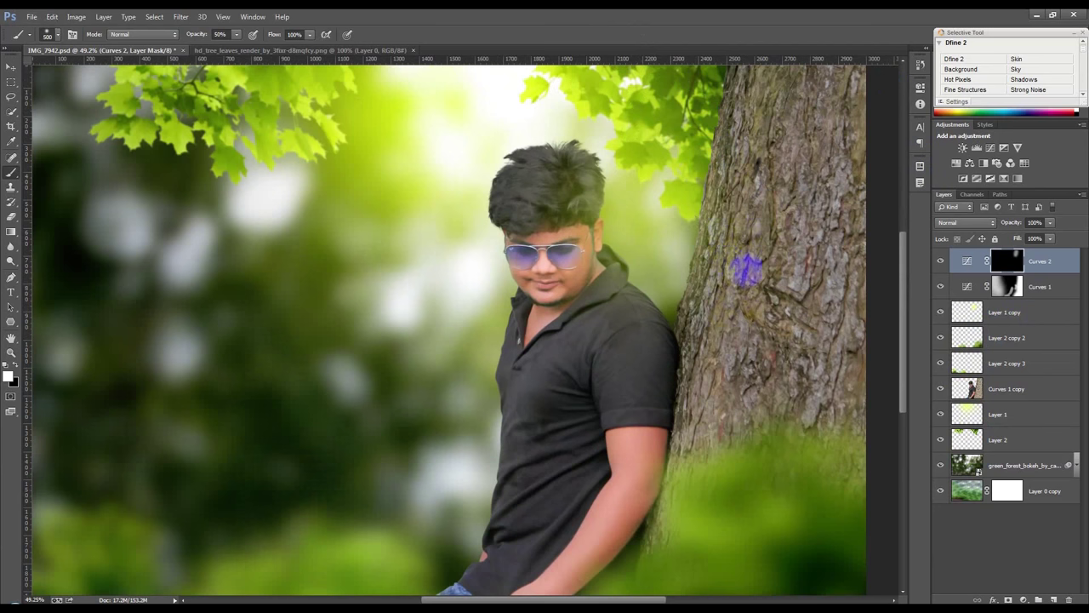
click(746, 128)
drag(737, 92, 695, 319)
mouse_move(675, 359)
mouse_down()
mouse_move(550, 382)
mouse_move(530, 418)
mouse_up()
Step: Paint the brightening onto the hair, shoulder to collar, and shirt
drag(564, 236, 588, 176)
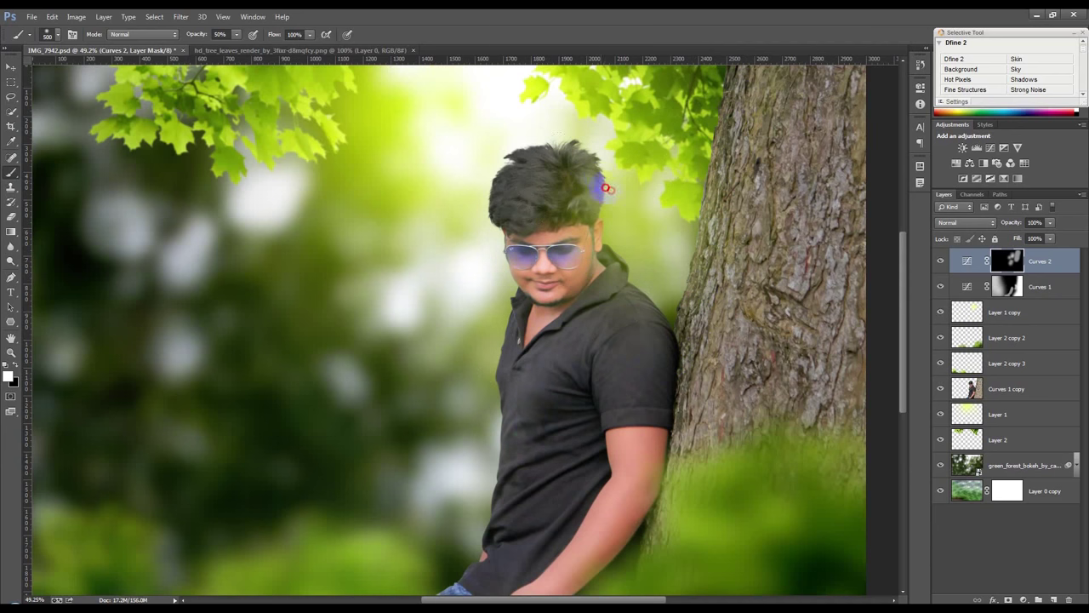
click(668, 346)
drag(668, 346, 640, 295)
scroll(651, 371, down, 1)
click(553, 509)
scroll(475, 539, down, 1)
scroll(502, 513, down, 2)
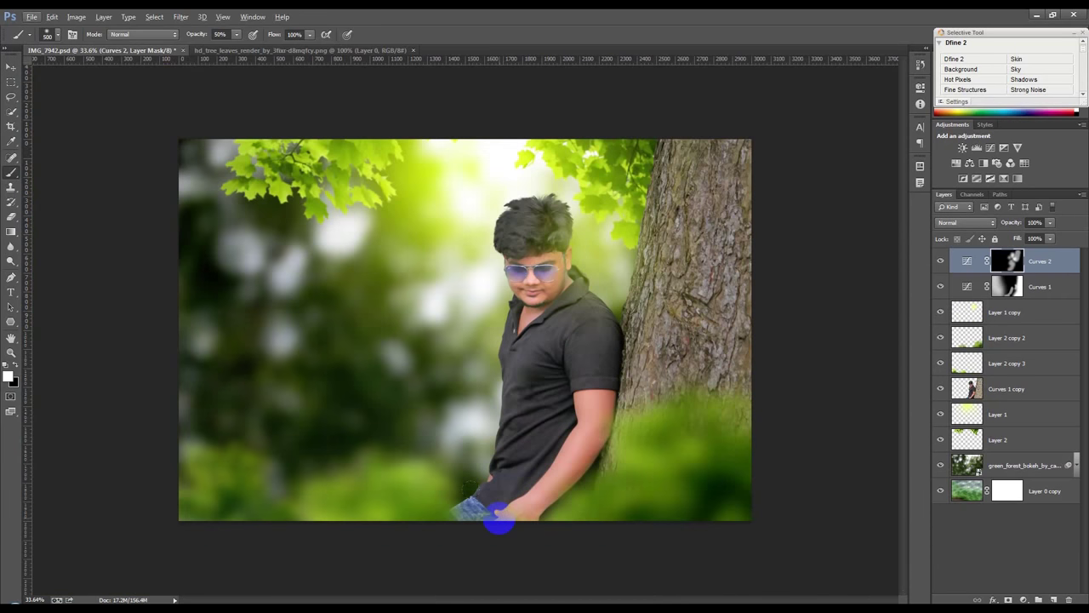
Step: Reposition the Layer 2 leaves toward the upper right without resizing them
click(1030, 440)
key(ctrl+t)
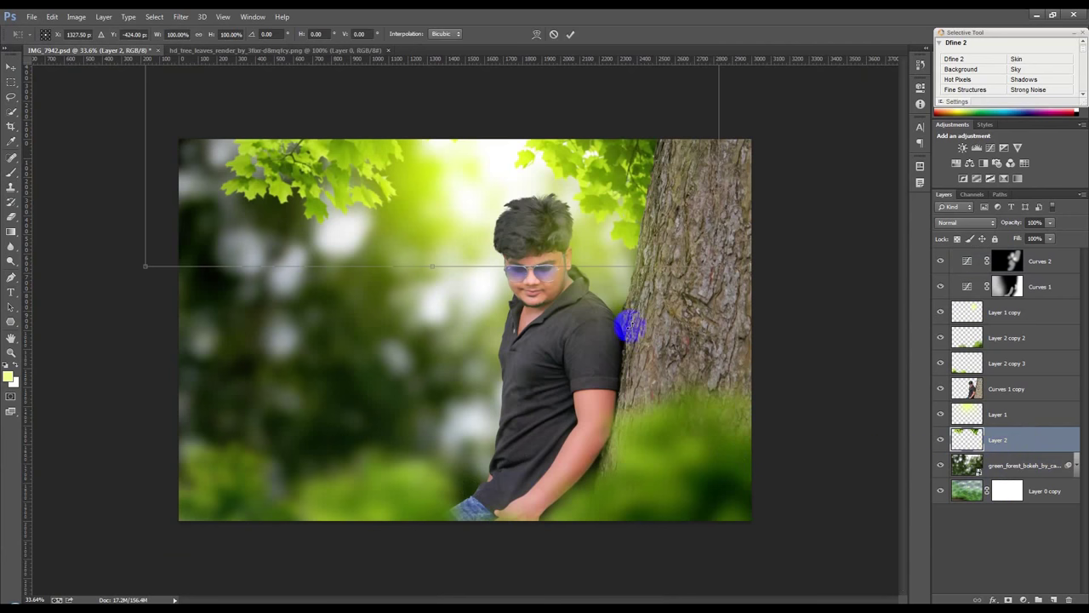
mouse_move(719, 266)
mouse_down()
mouse_move(851, 311)
mouse_move(926, 360)
mouse_move(644, 231)
mouse_move(626, 194)
mouse_move(768, 127)
mouse_move(724, 187)
mouse_move(562, 79)
mouse_up()
click(553, 34)
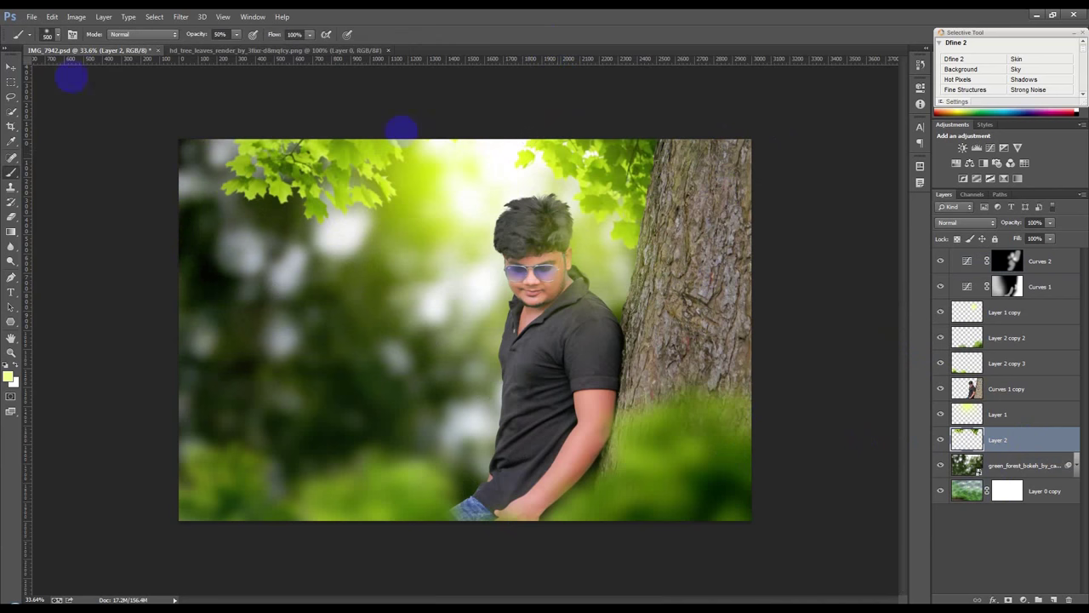
mouse_move(380, 204)
mouse_down()
mouse_move(547, 165)
mouse_move(542, 145)
mouse_move(534, 170)
mouse_up()
Step: Duplicate the leaves, scale the copy to about 64%, and move it below Layer 2
key(ctrl+j)
key(ctrl+t)
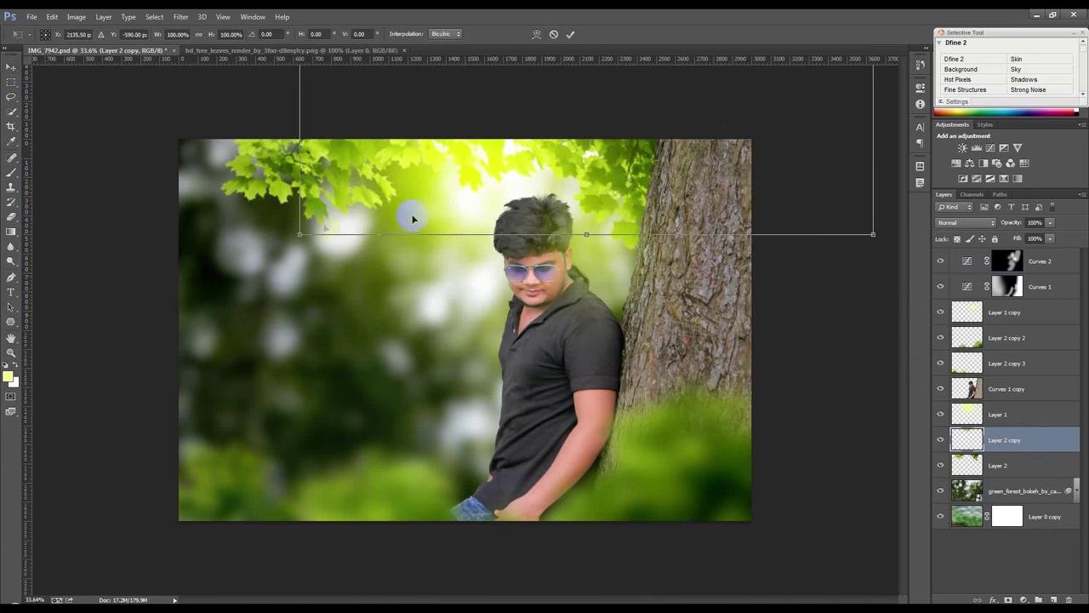
mouse_move(292, 231)
mouse_down()
mouse_move(486, 182)
mouse_move(457, 202)
mouse_move(444, 194)
mouse_up()
mouse_move(680, 213)
mouse_down()
mouse_move(720, 213)
mouse_move(698, 182)
mouse_move(695, 193)
mouse_up()
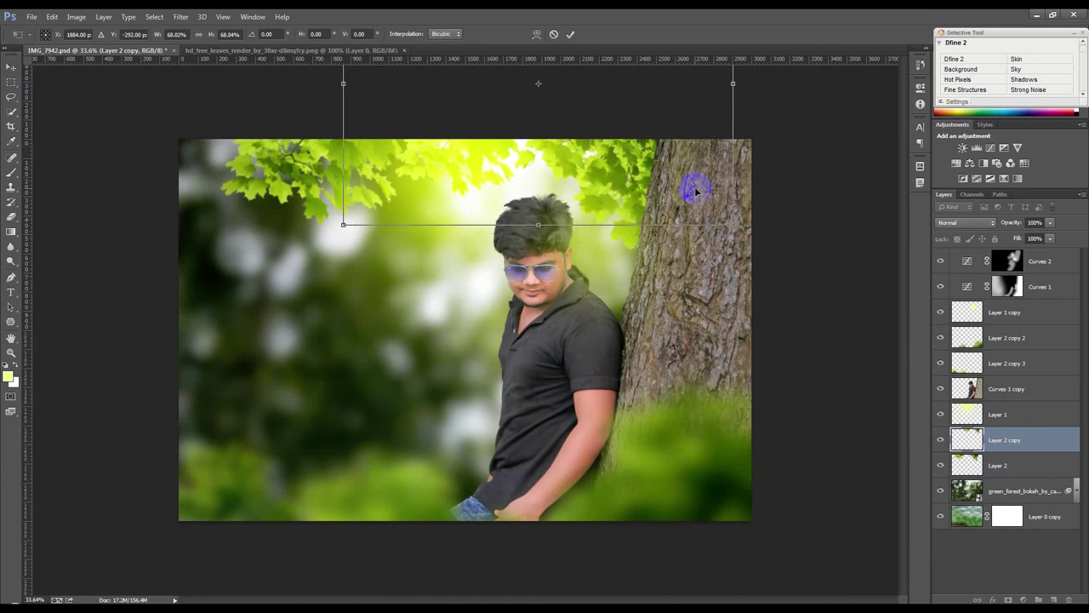
key(Return)
drag(975, 440, 1002, 478)
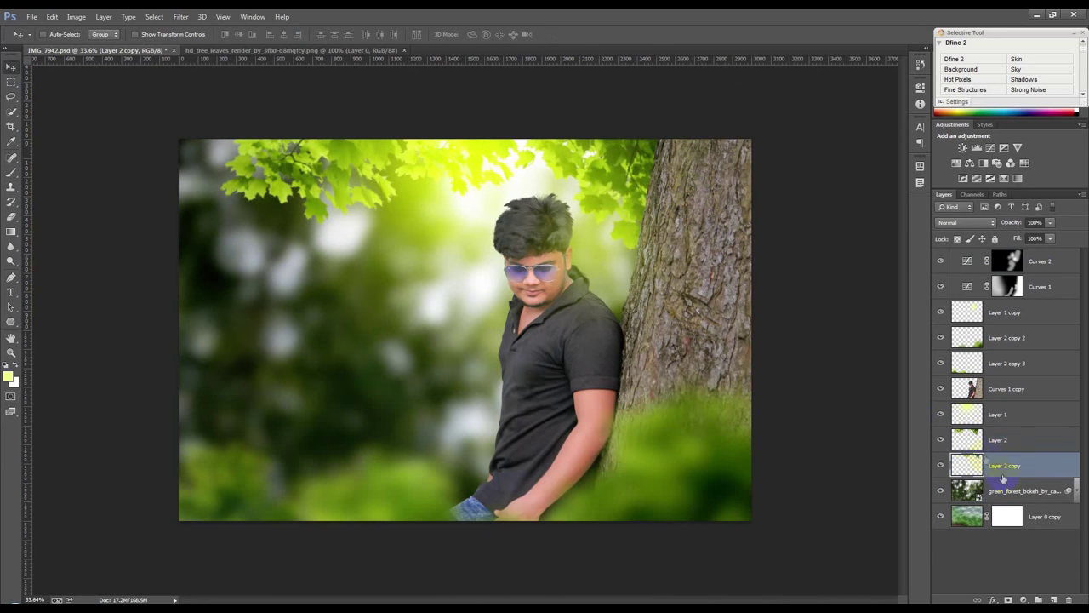
Step: Apply a light Gaussian Blur to Layer 2 copy
click(181, 16)
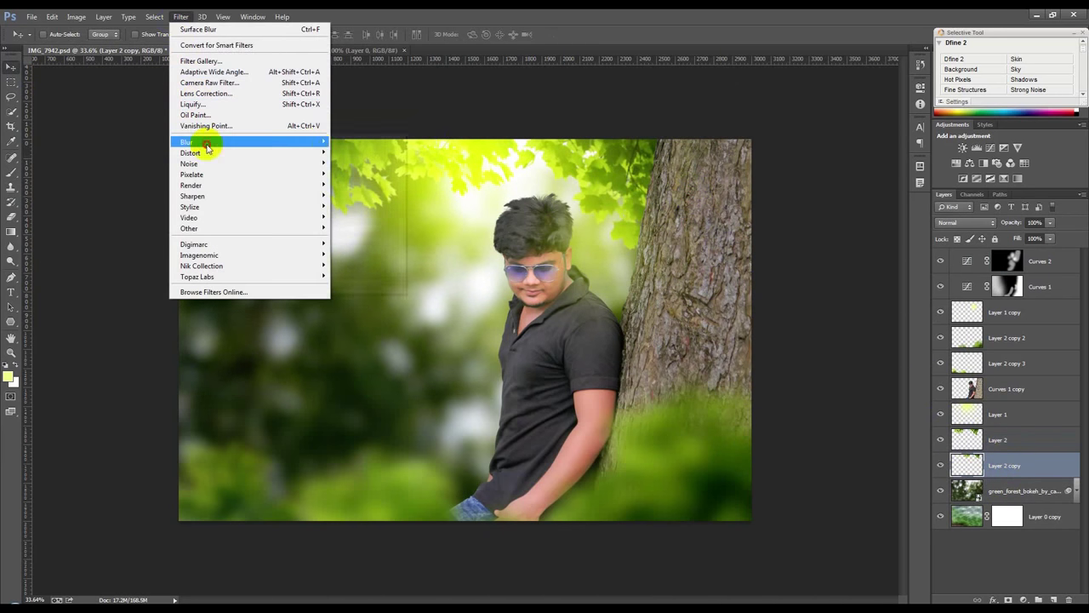
mouse_move(196, 141)
click(353, 215)
drag(721, 345, 717, 334)
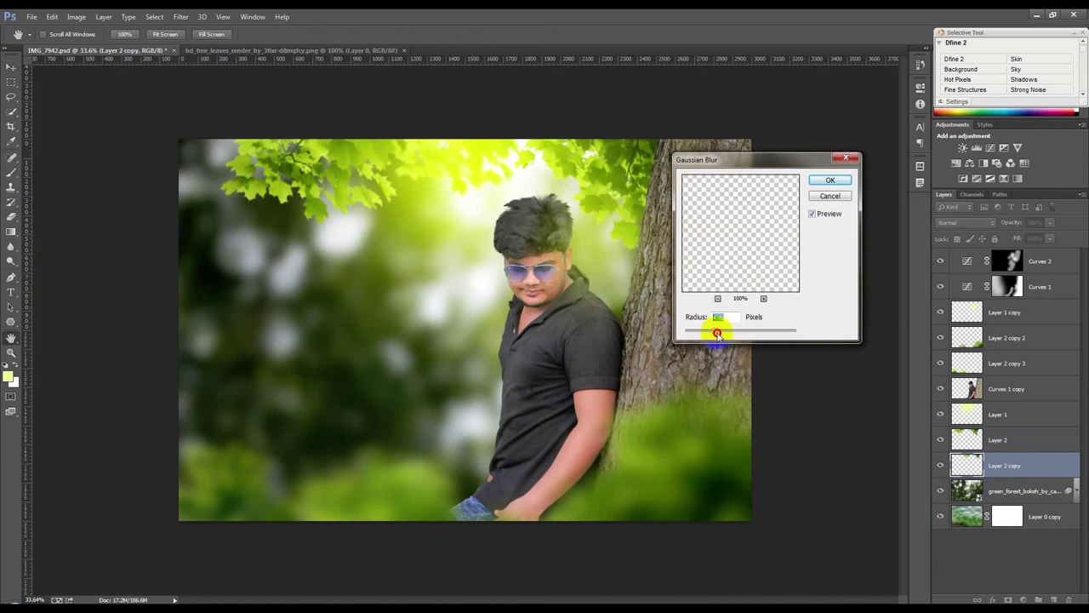
click(829, 180)
click(1049, 268)
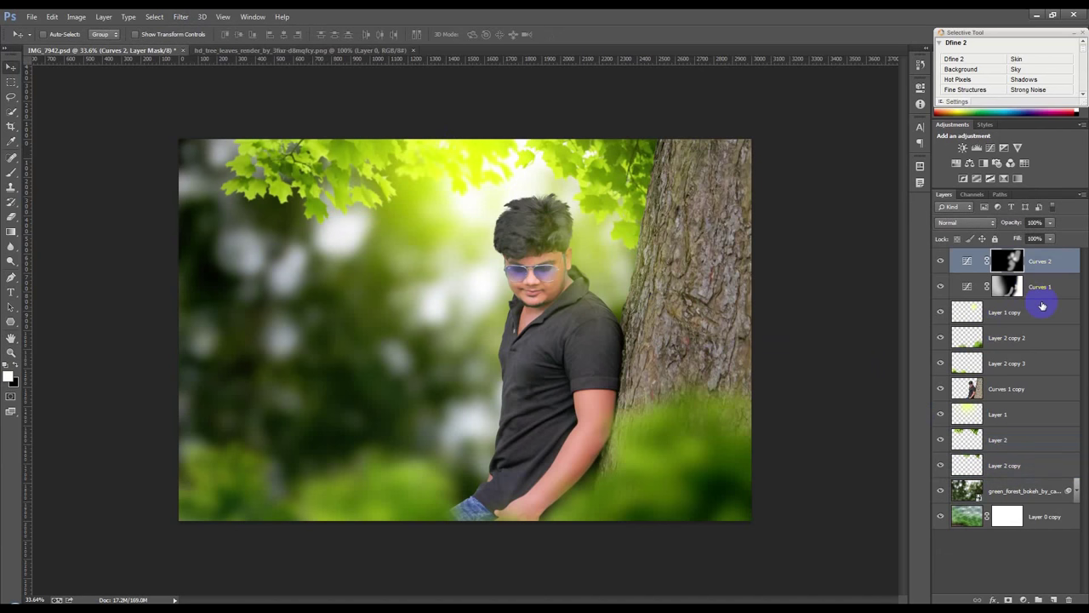
Step: Stamp all visible layers into a new Layer 3, cancelling out of Lens Correction
key(ctrl+shift+alt+e)
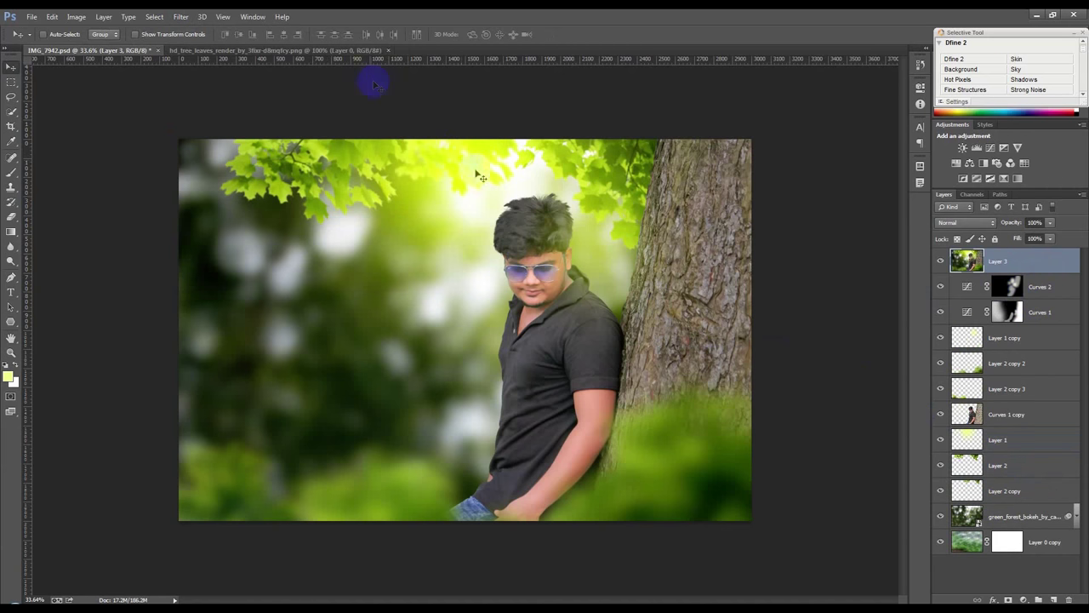
click(180, 16)
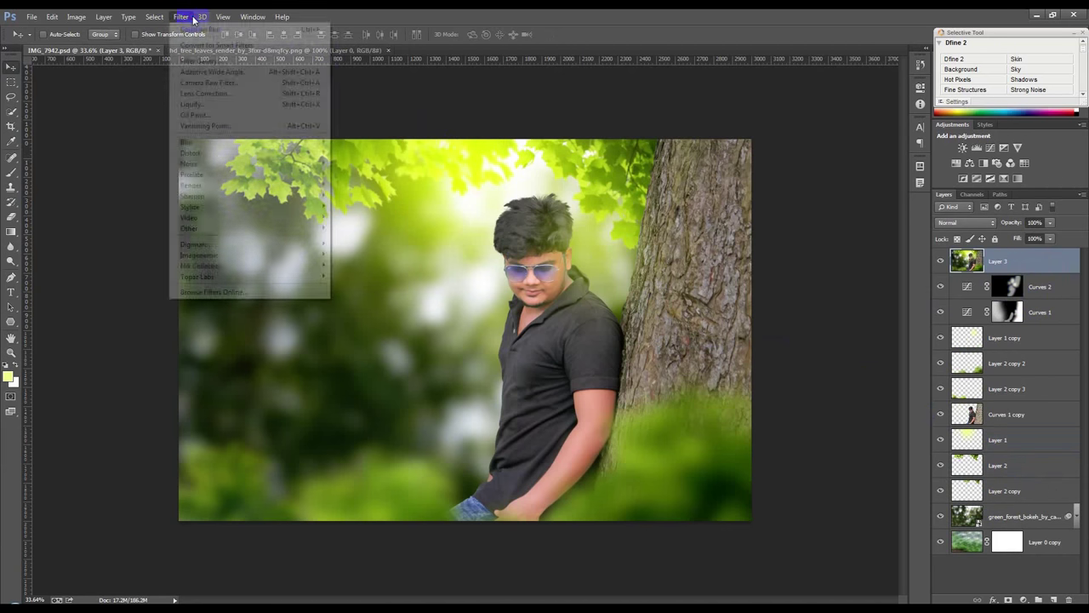
click(206, 93)
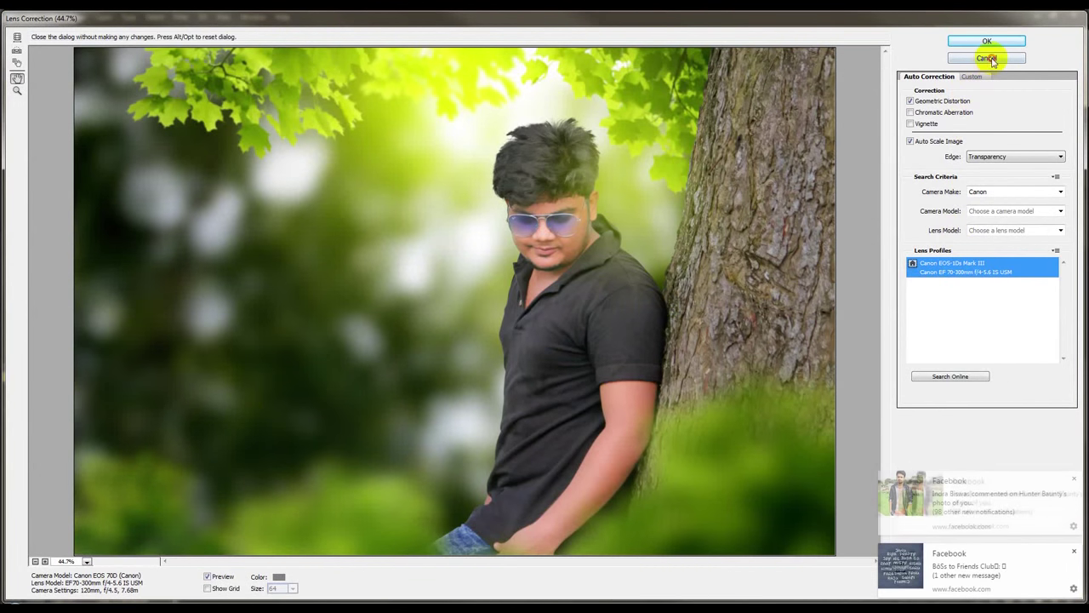
click(987, 41)
Step: Open the Camera Raw Filter on Layer 3 and dismiss the notifications
click(181, 17)
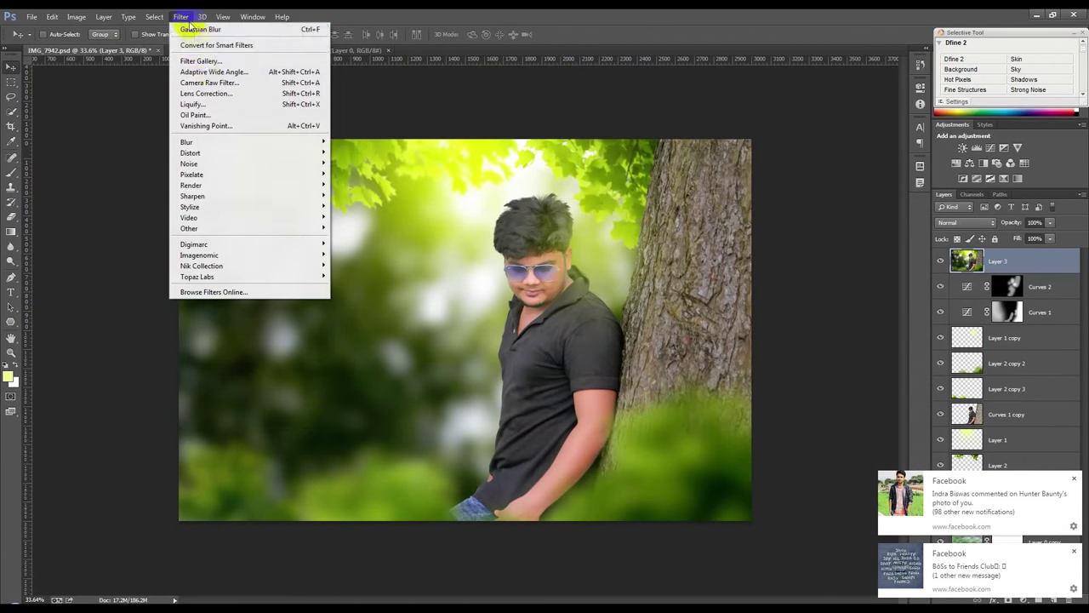
click(214, 85)
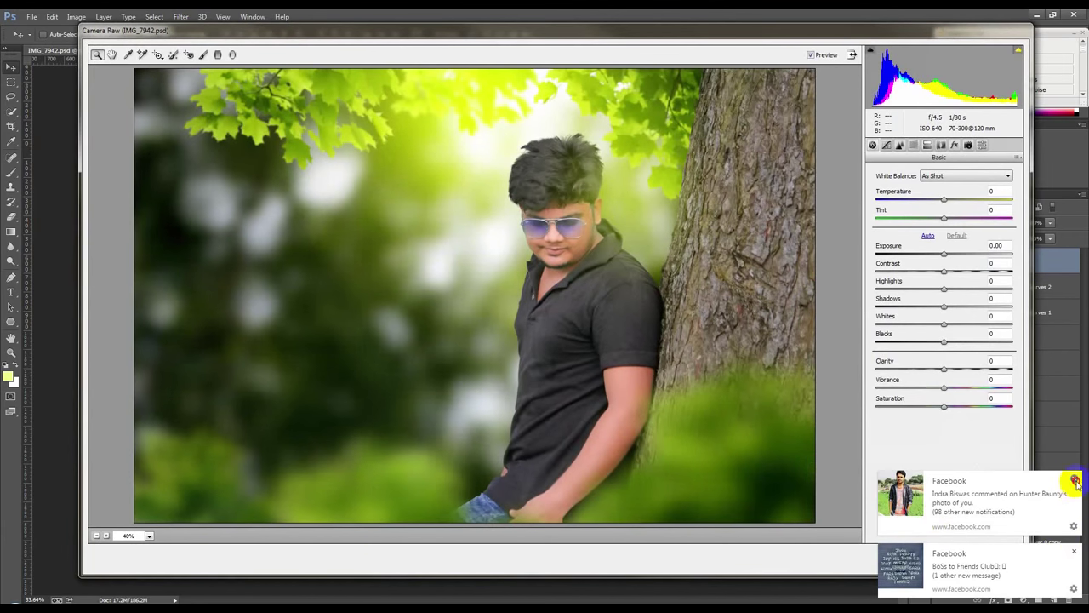
click(1074, 480)
click(1074, 551)
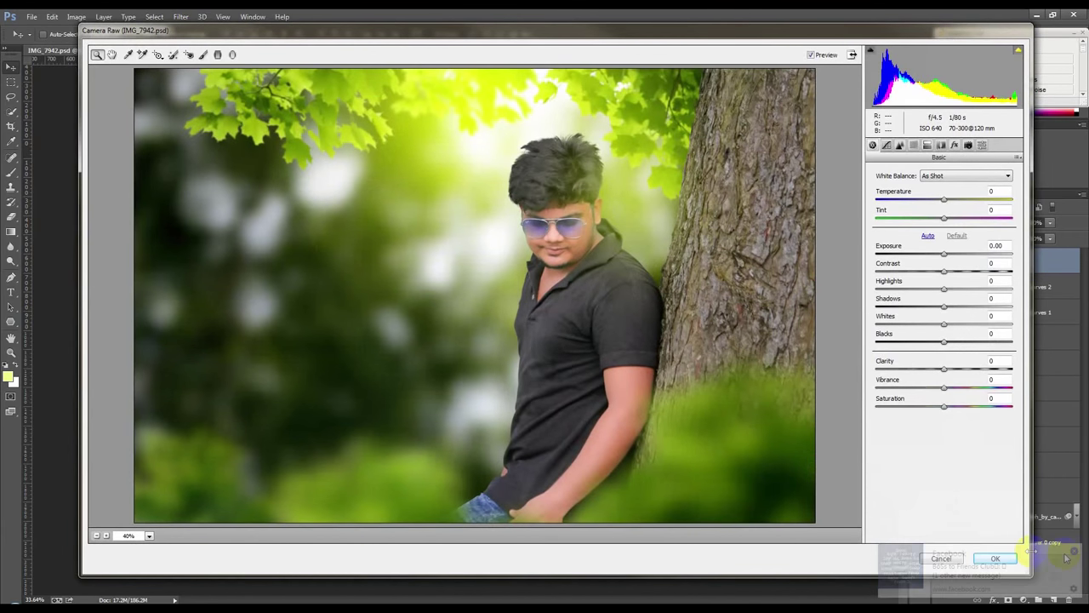
click(926, 146)
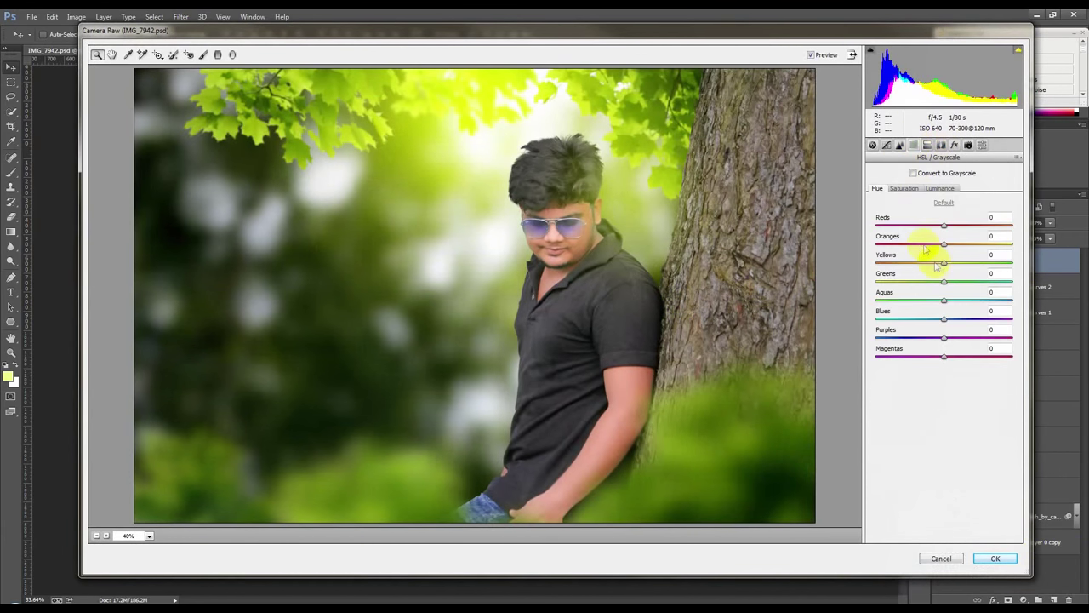
Step: In Camera Raw HSL, set the Yellows hue to -35 and Greens to -3, and raise Oranges
mouse_move(942, 262)
mouse_down()
mouse_move(888, 263)
mouse_move(958, 281)
mouse_move(924, 283)
mouse_move(942, 283)
mouse_up()
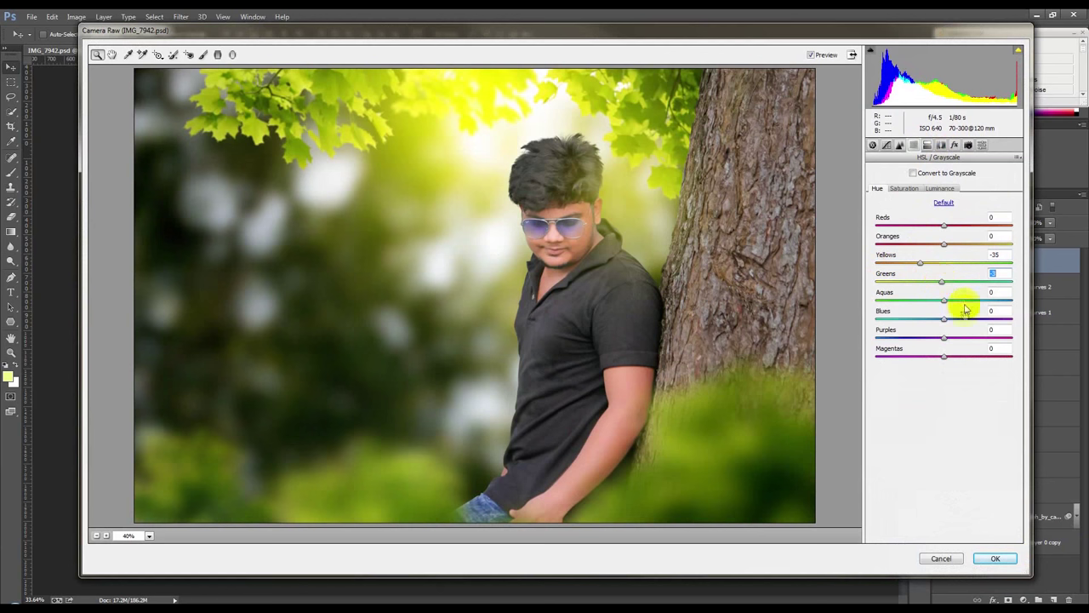
drag(944, 244, 961, 249)
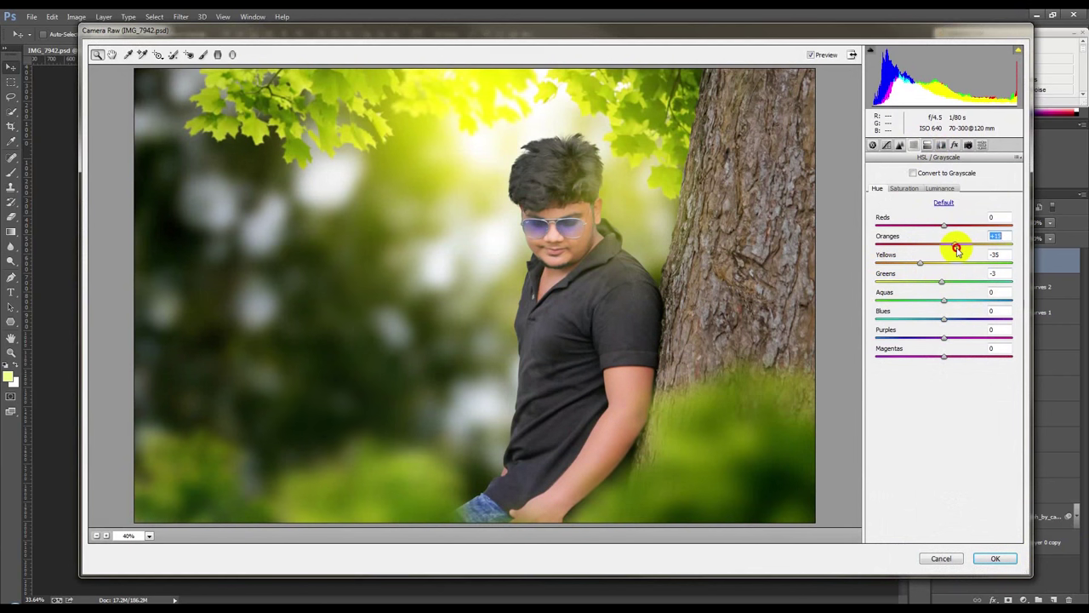
click(872, 145)
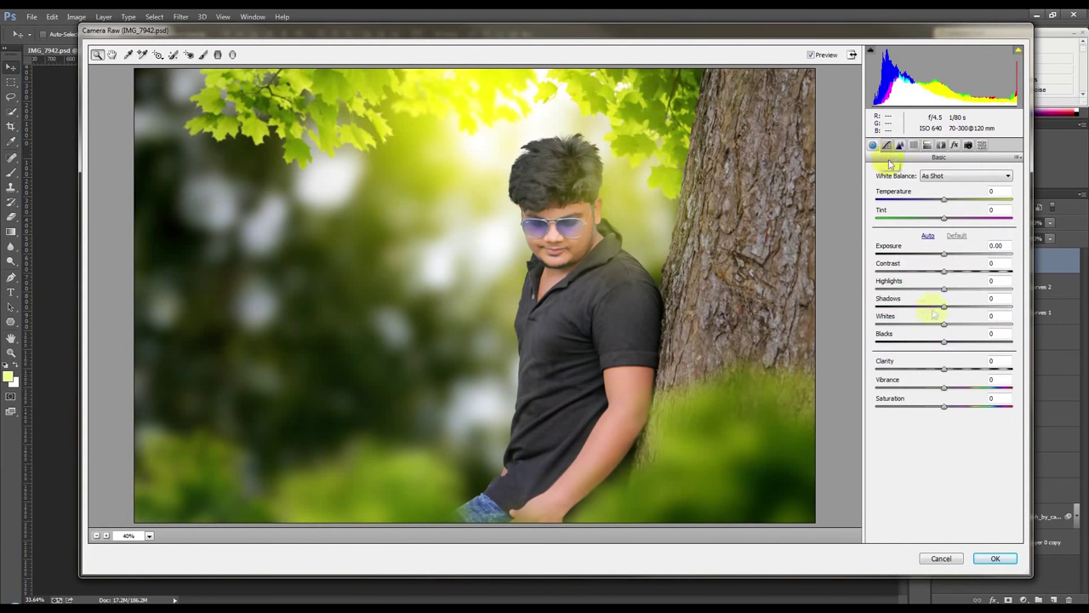
Step: Set Clarity -13, Contrast +1, Shadows +13, Whites +23 and Vibrance +29 in Basic
drag(944, 371, 931, 372)
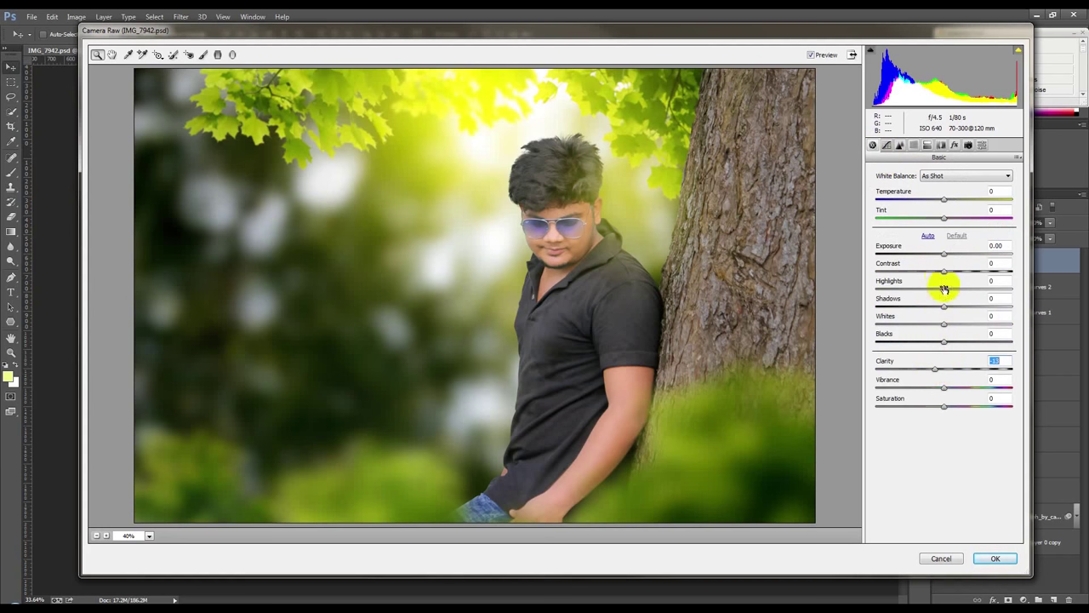
drag(943, 280, 943, 276)
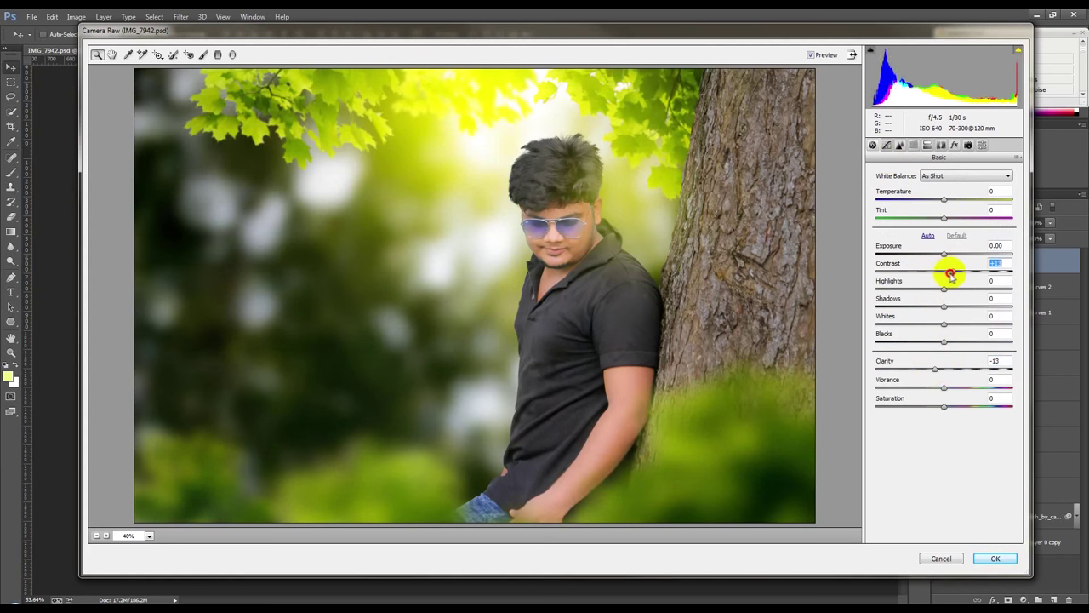
mouse_move(944, 305)
mouse_down()
mouse_move(960, 307)
mouse_move(951, 289)
mouse_move(960, 289)
mouse_move(941, 289)
mouse_move(961, 287)
mouse_move(941, 253)
mouse_up()
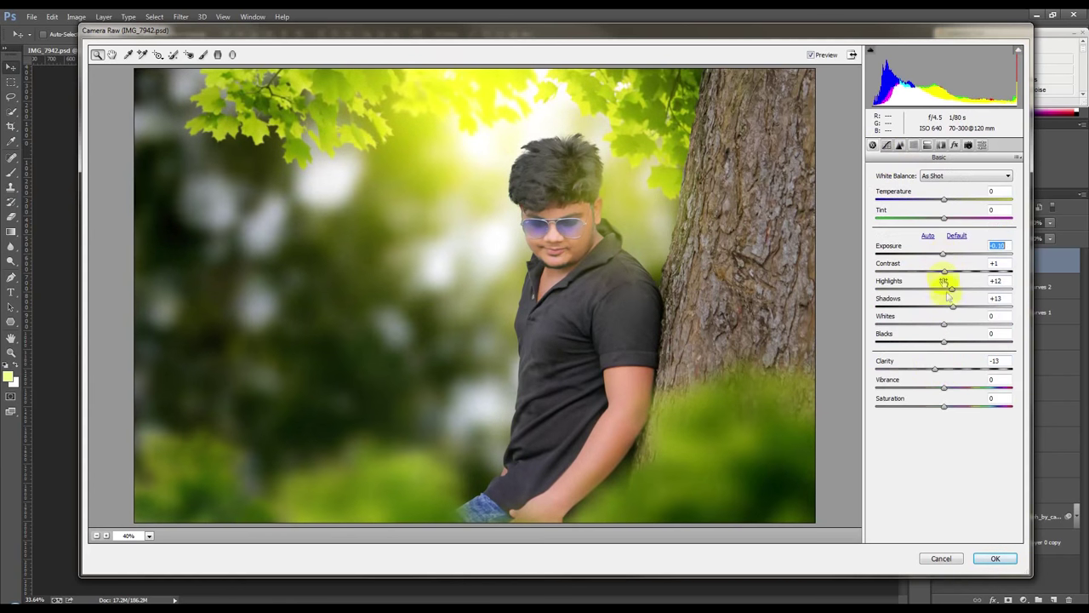
mouse_move(953, 323)
mouse_down()
mouse_move(938, 324)
mouse_move(975, 322)
mouse_move(926, 322)
mouse_move(959, 317)
mouse_move(966, 342)
mouse_up()
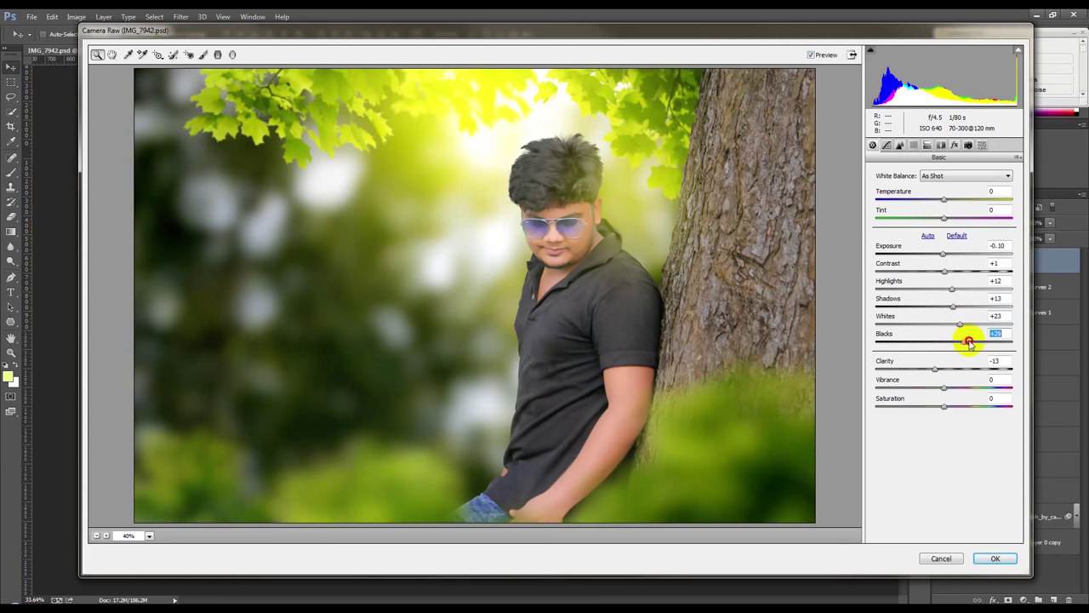
mouse_move(946, 387)
mouse_down()
mouse_move(959, 384)
mouse_move(930, 383)
mouse_move(954, 382)
mouse_up()
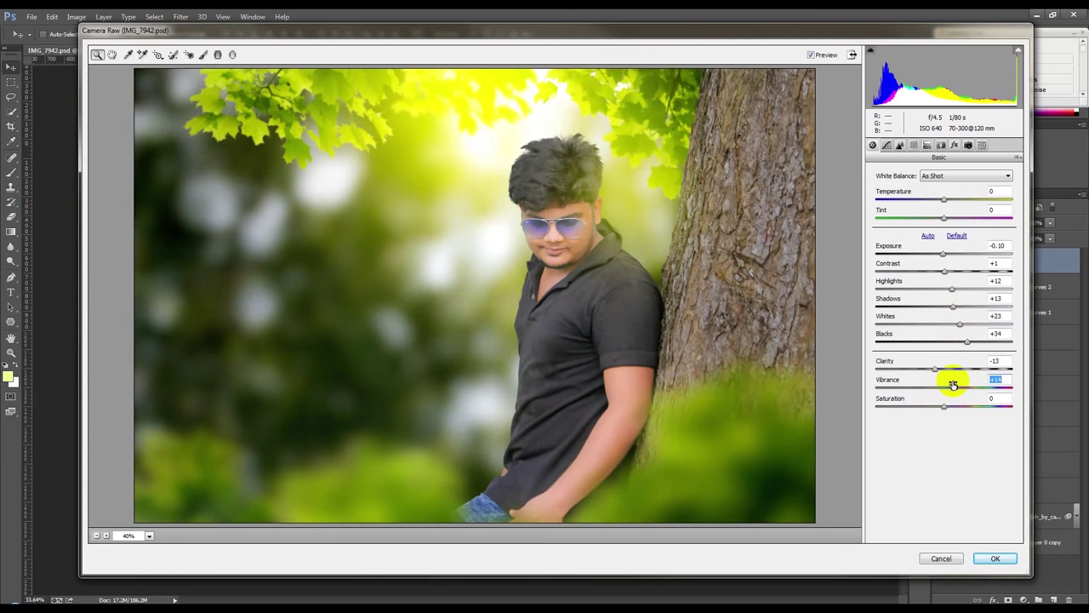
mouse_move(954, 389)
mouse_down()
mouse_move(924, 387)
mouse_move(964, 391)
mouse_up()
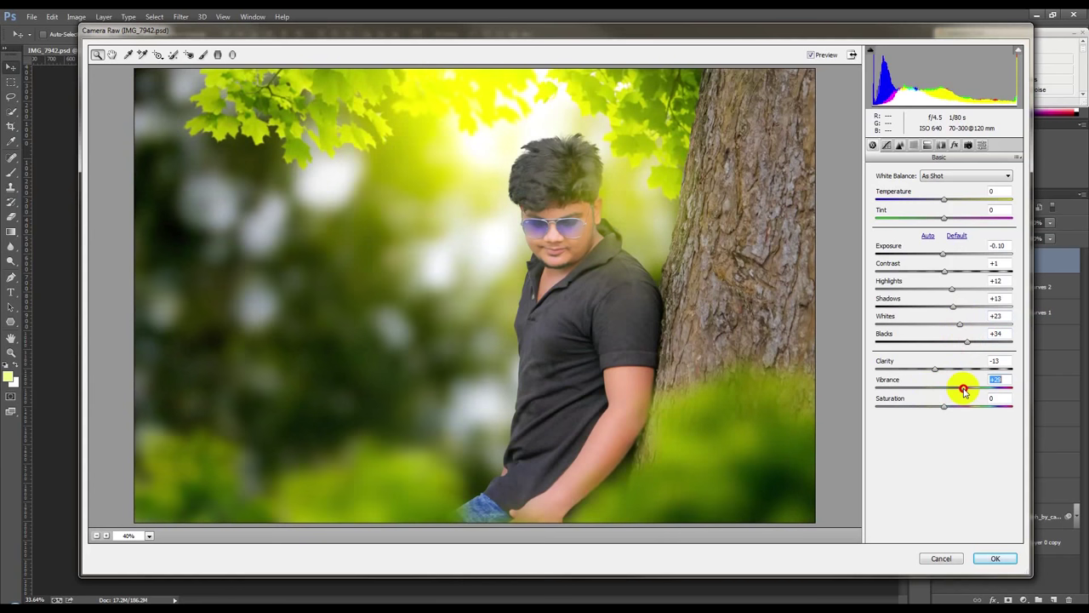
click(232, 55)
Step: Draw a radial filter ellipse and fit it closely around the subject
mouse_move(466, 185)
mouse_down()
mouse_move(681, 359)
mouse_move(700, 389)
mouse_move(669, 304)
mouse_move(714, 365)
mouse_move(685, 336)
mouse_move(669, 346)
mouse_move(717, 352)
mouse_up()
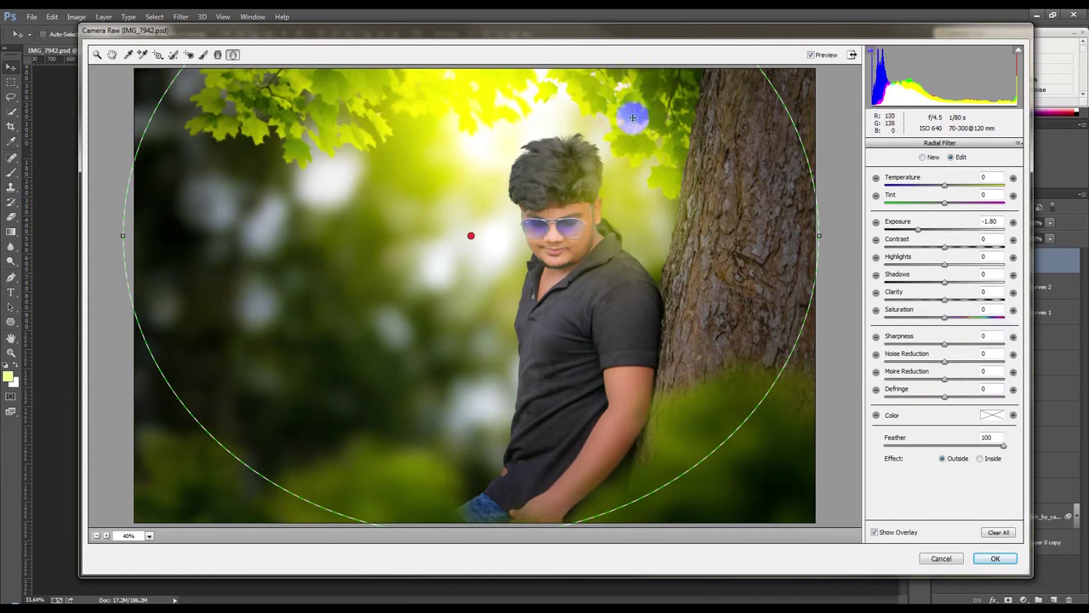
drag(644, 166, 661, 166)
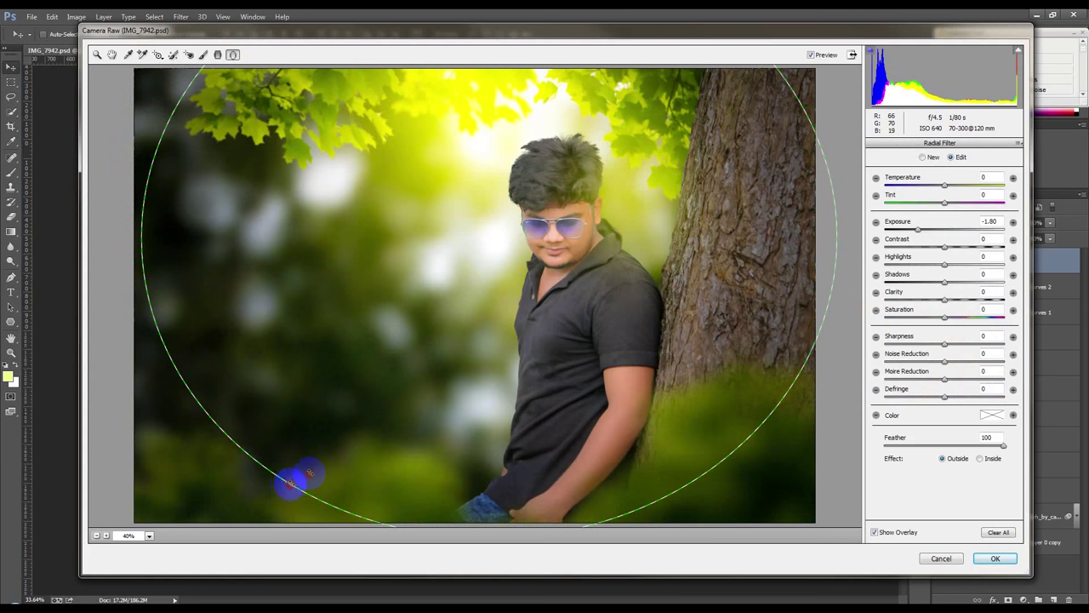
drag(143, 253, 258, 242)
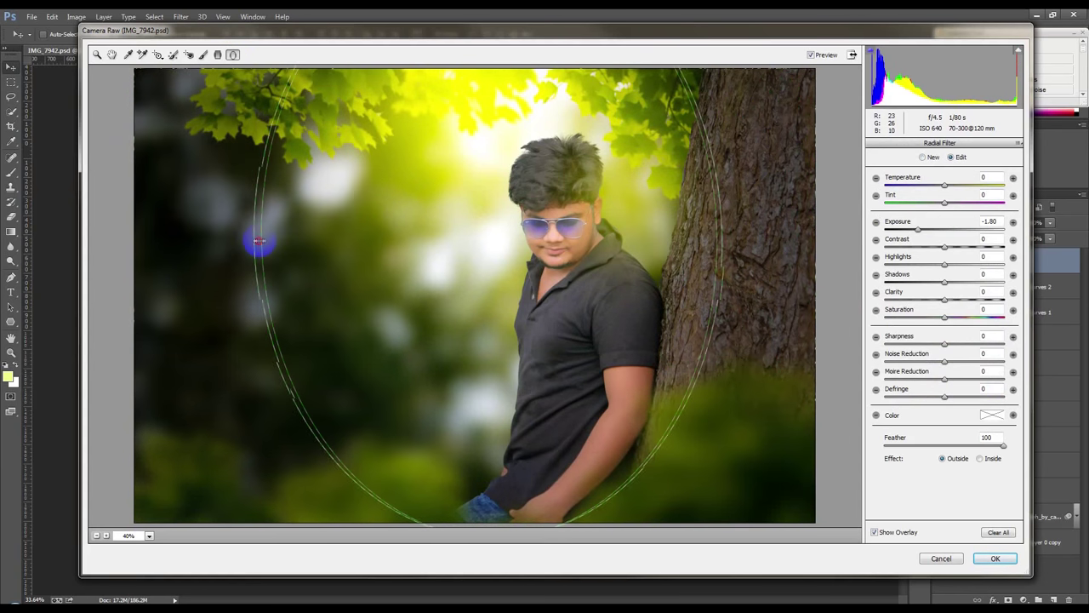
drag(489, 236, 525, 239)
mouse_move(768, 323)
mouse_down()
mouse_move(738, 390)
mouse_move(644, 323)
mouse_up()
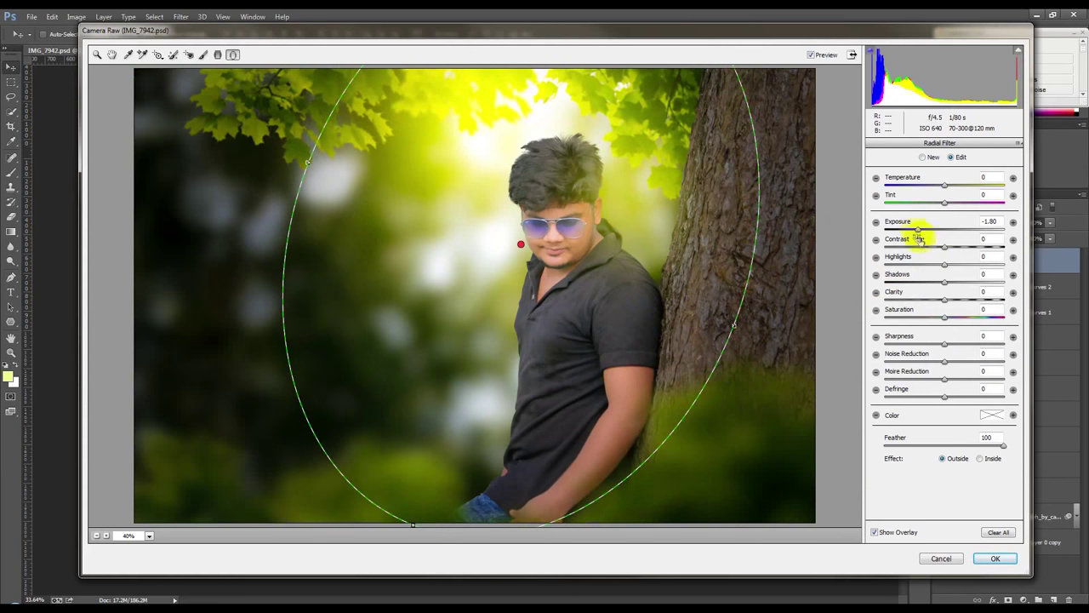
Step: Set the radial filter to Exposure -1.15, Sharpness -57, Saturation +68 and Temperature +19
drag(912, 230, 919, 229)
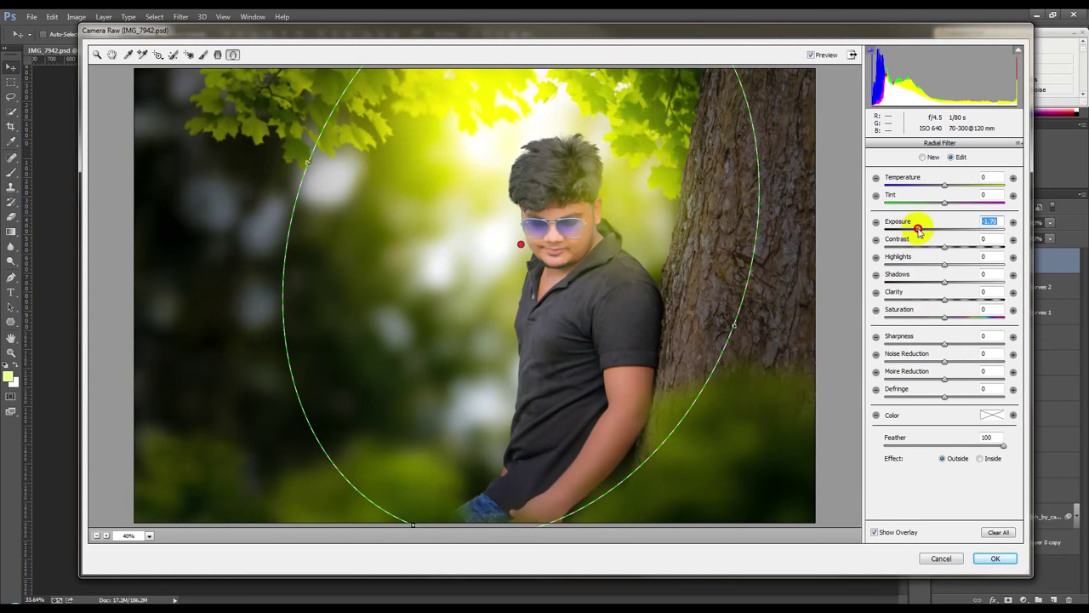
click(939, 379)
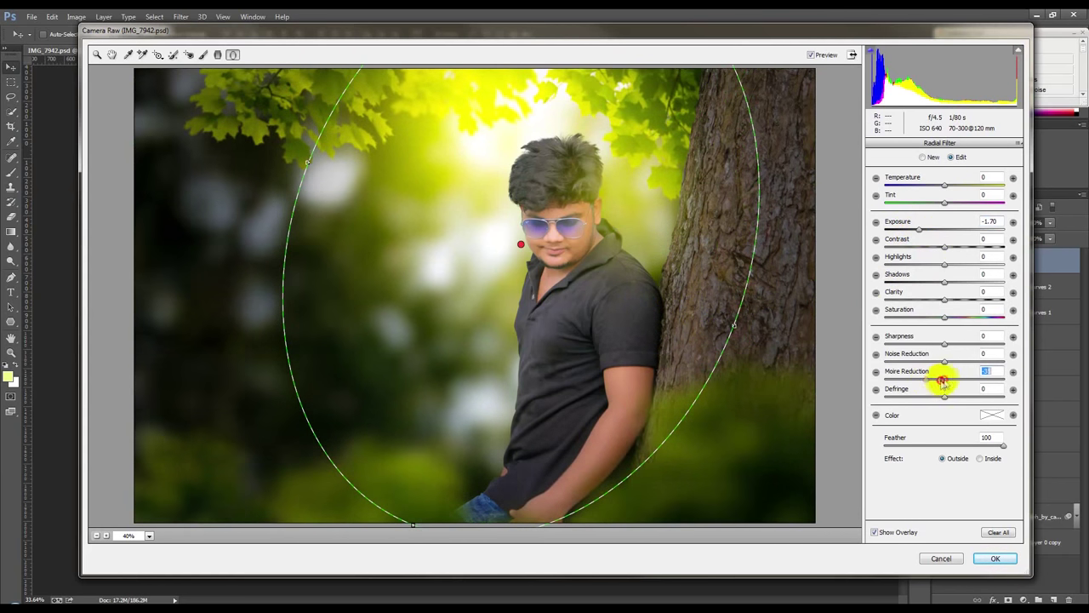
drag(944, 343, 910, 349)
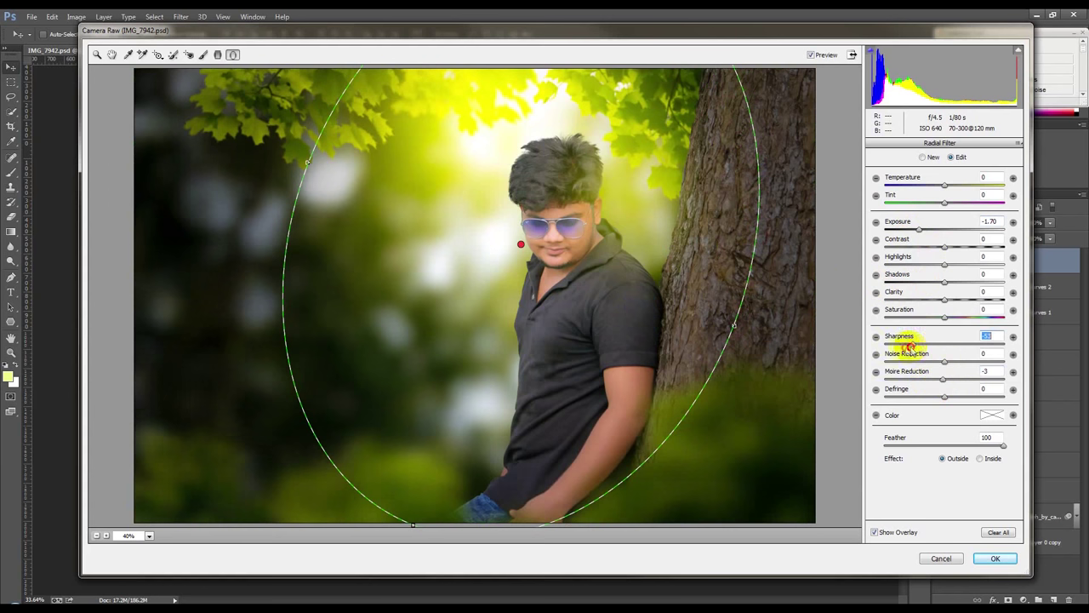
mouse_move(946, 317)
mouse_down()
mouse_move(931, 321)
mouse_move(992, 320)
mouse_up()
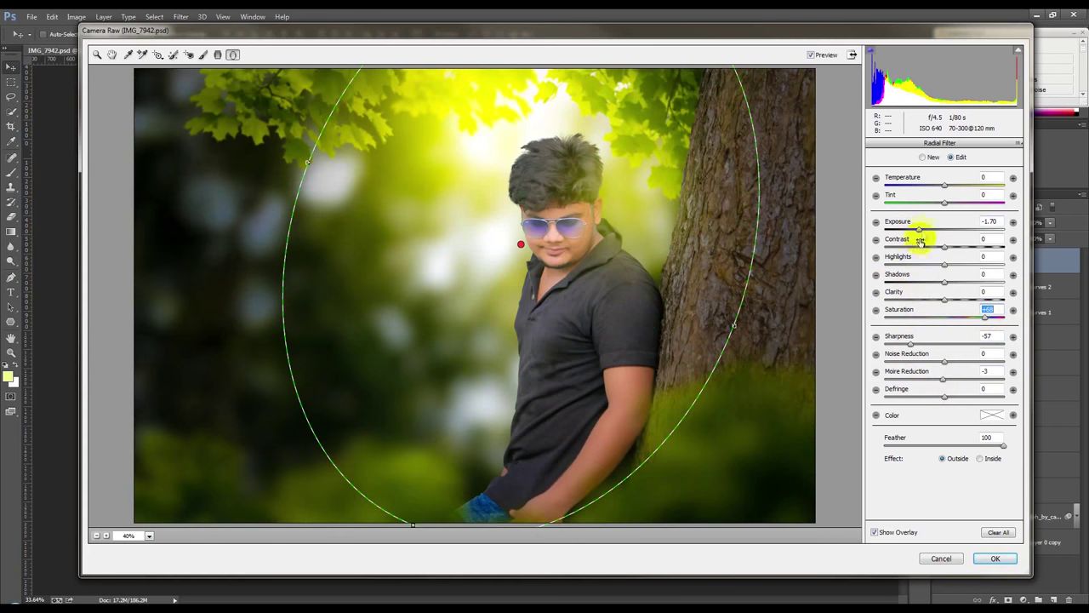
drag(925, 231, 933, 230)
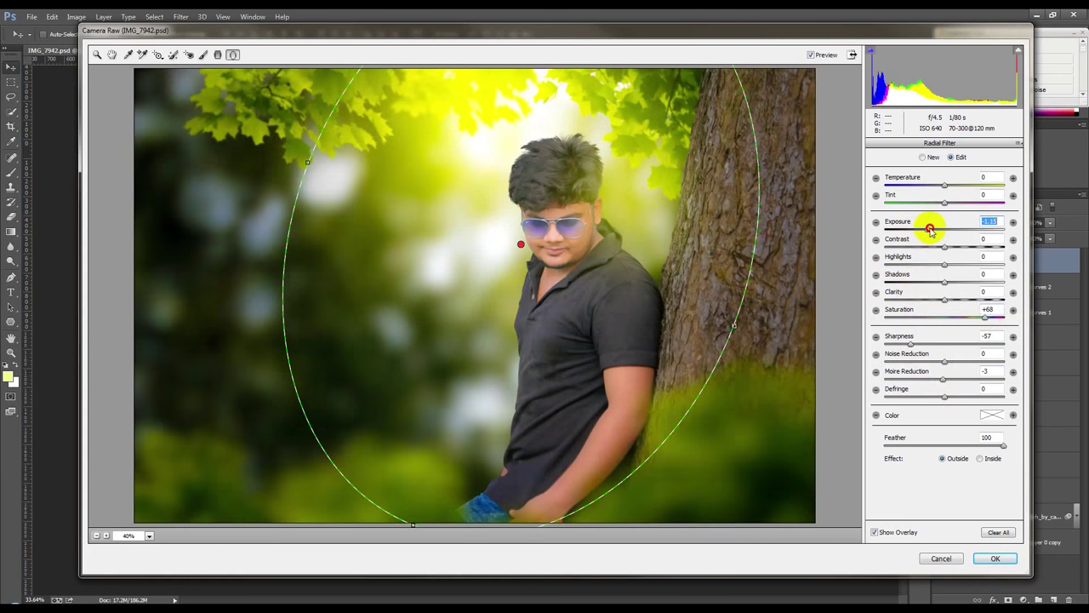
drag(945, 187, 936, 195)
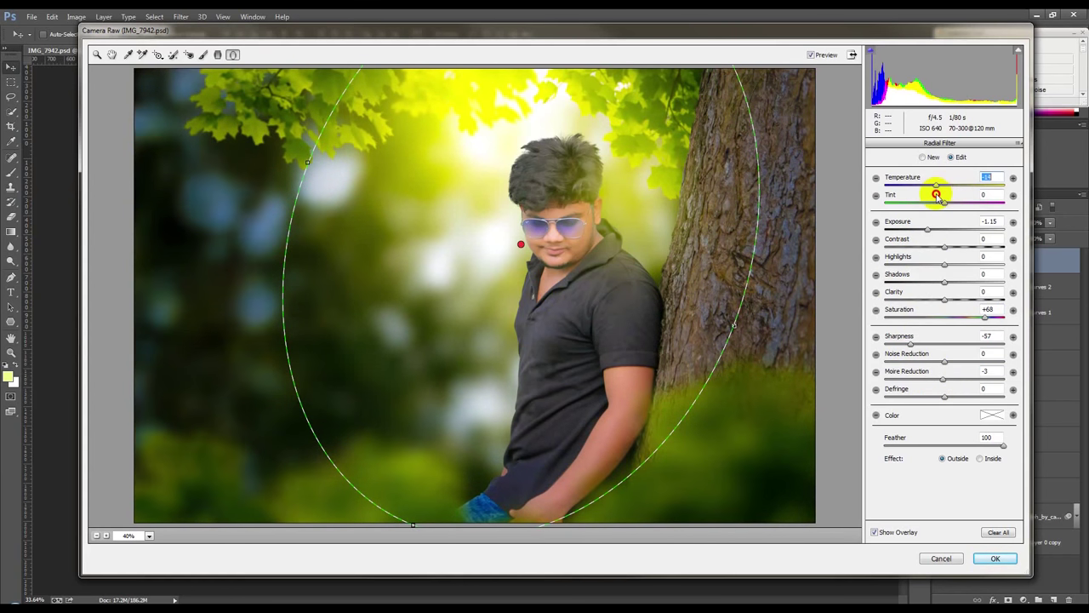
drag(936, 195, 968, 197)
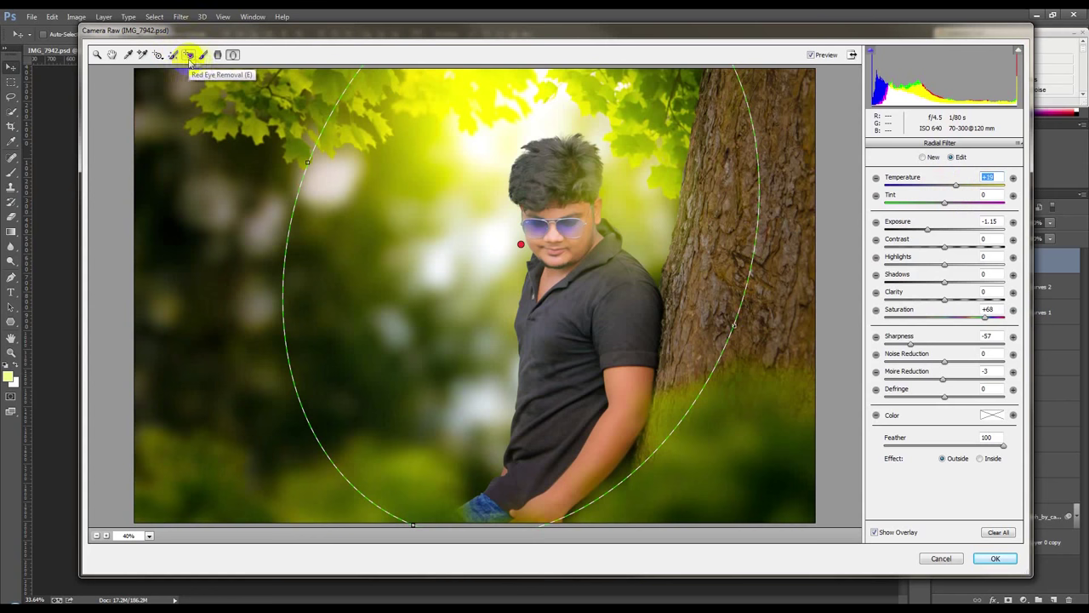
Step: Zoom in to 400% on the mouth and paint an Adjustment Brush stroke over the lips
click(203, 54)
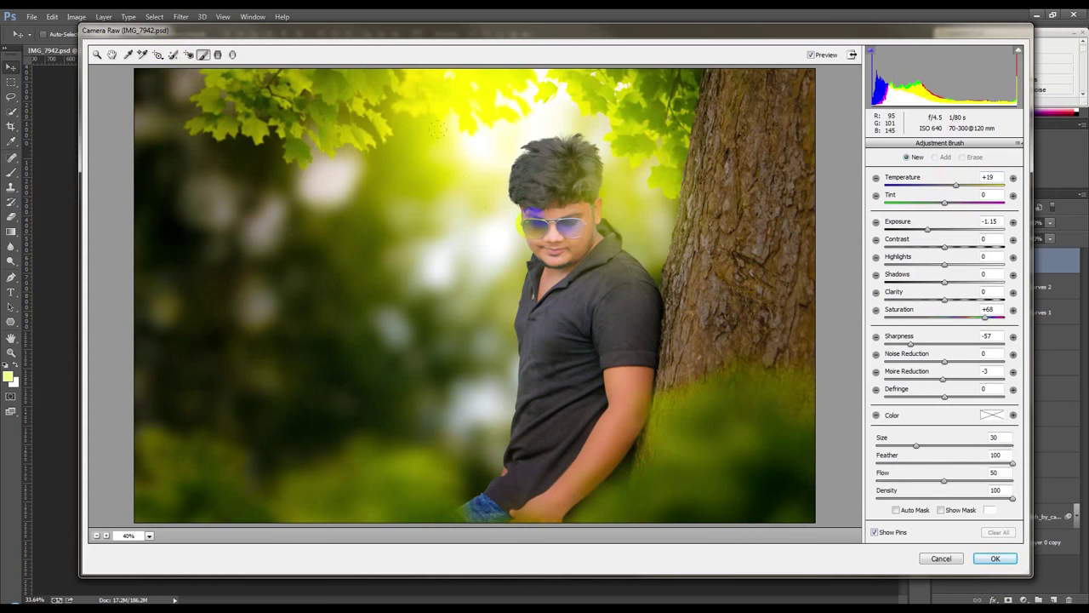
scroll(532, 226, up, 1)
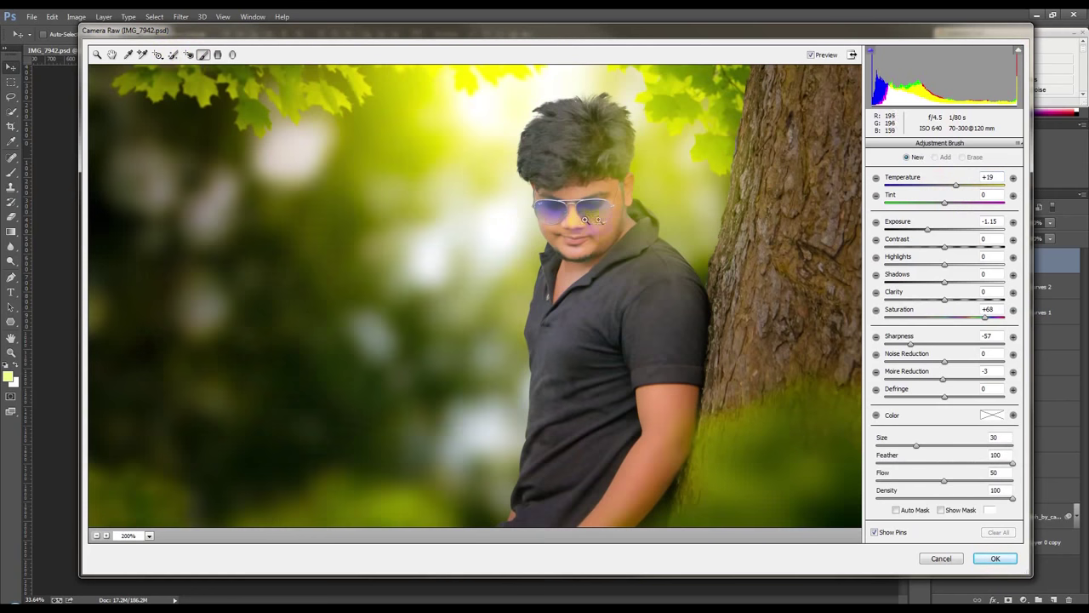
scroll(596, 228, up, 4)
scroll(601, 230, down, 1)
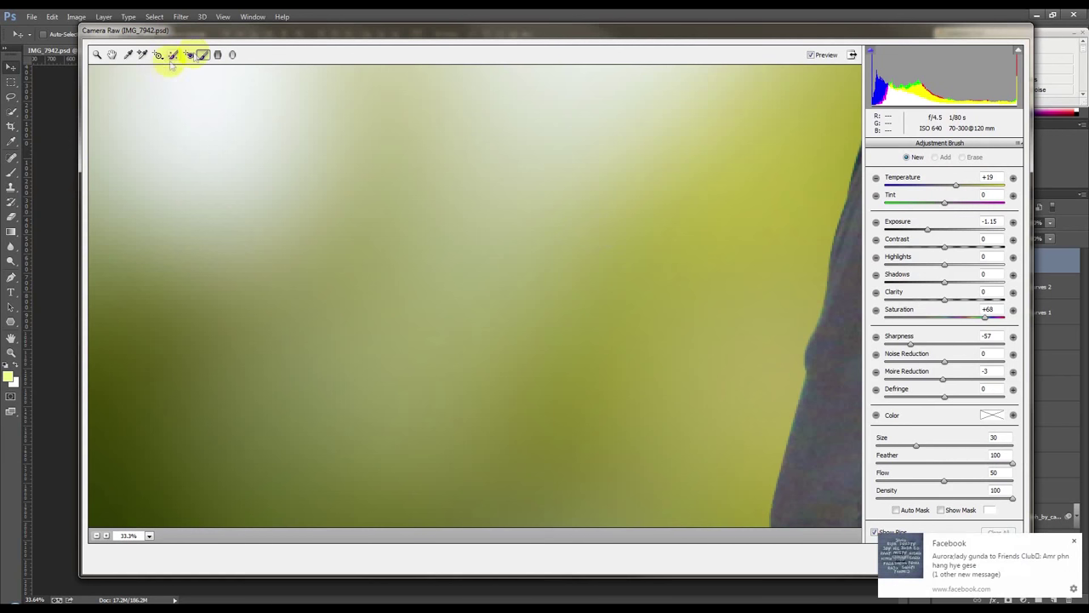
click(96, 535)
click(96, 535)
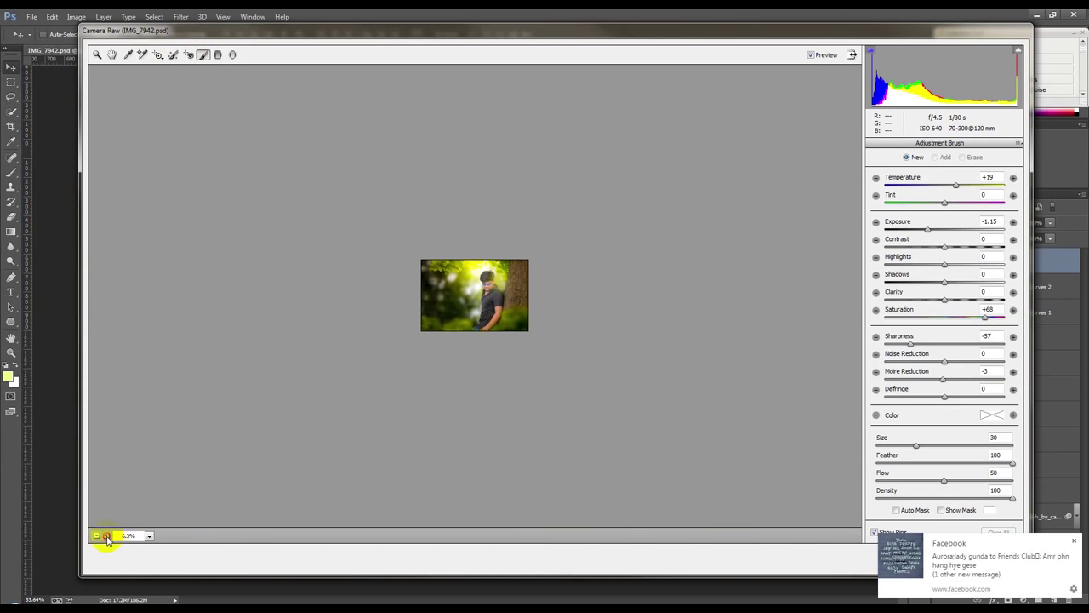
click(105, 535)
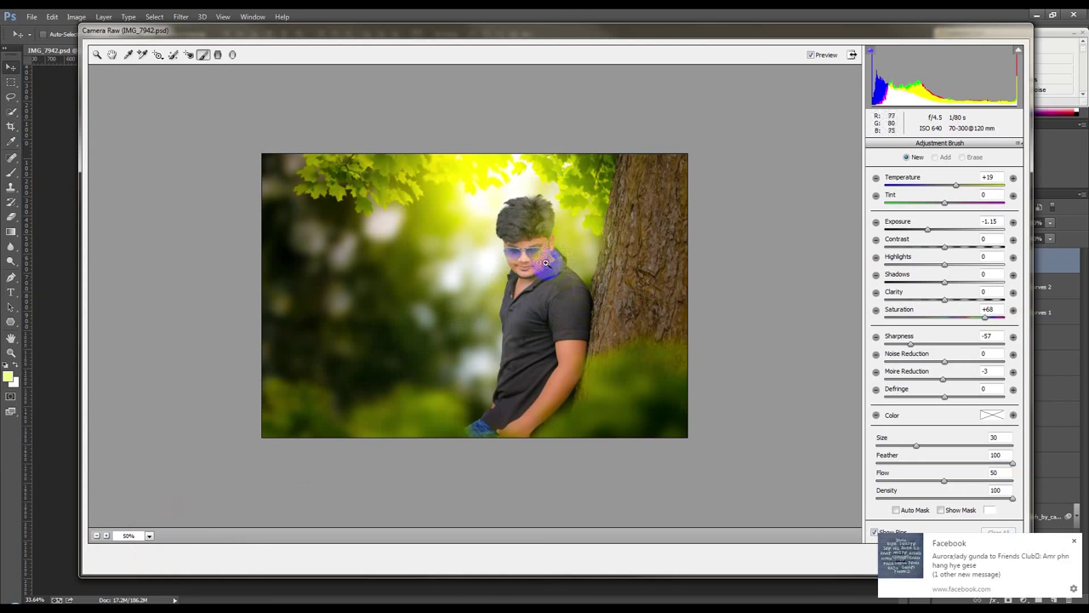
drag(516, 261, 544, 279)
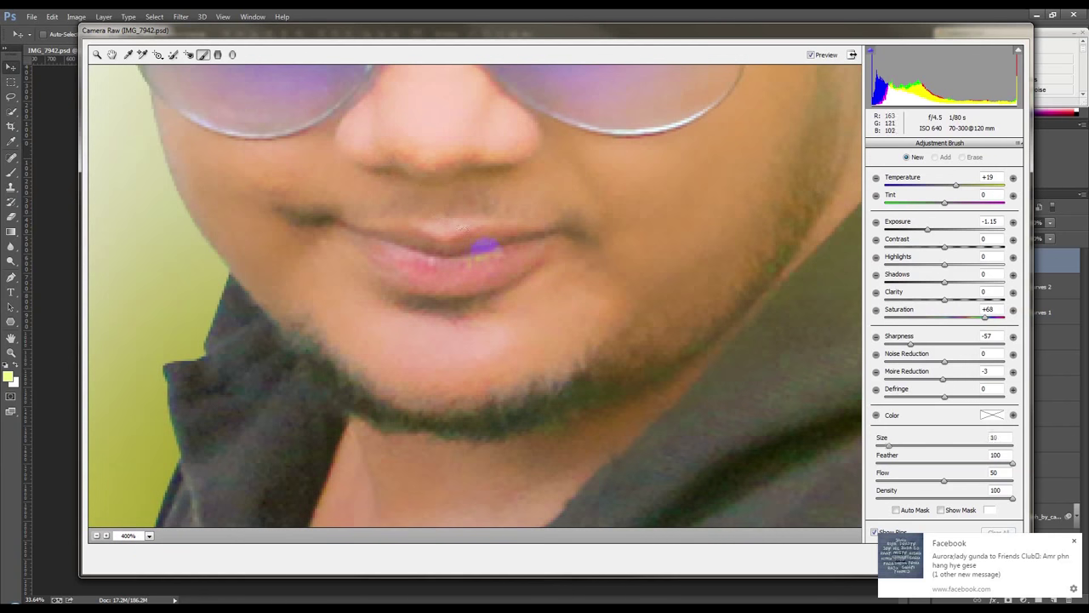
mouse_move(513, 241)
mouse_down()
mouse_move(476, 258)
mouse_move(397, 255)
mouse_move(351, 236)
mouse_up()
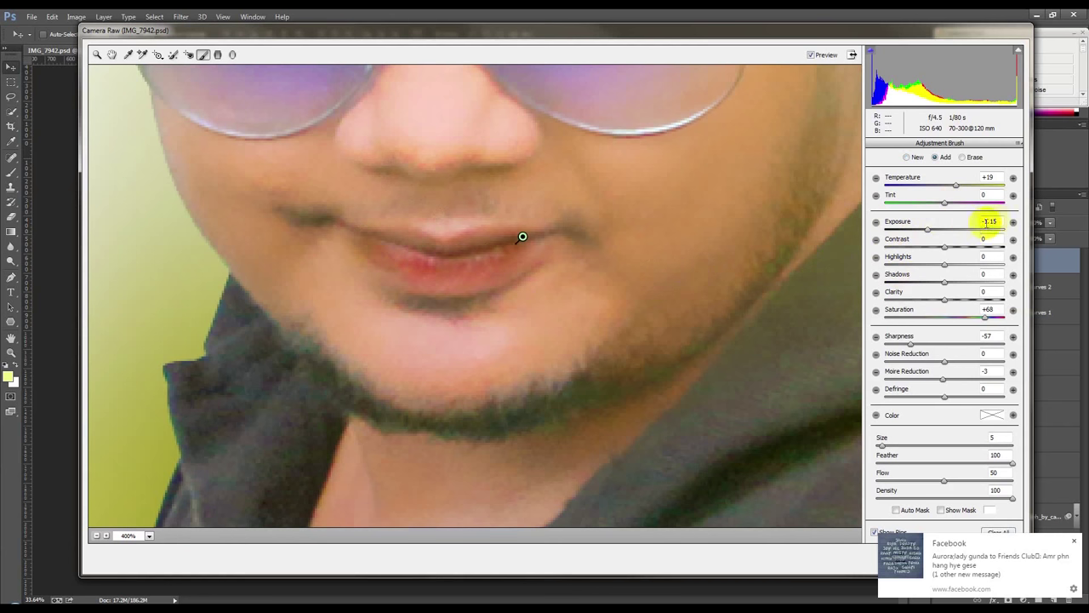
Step: Zero the brush's Exposure, Sharpness and Temperature, set Saturation +33 and Tint +18, and apply
click(989, 221)
text(0)
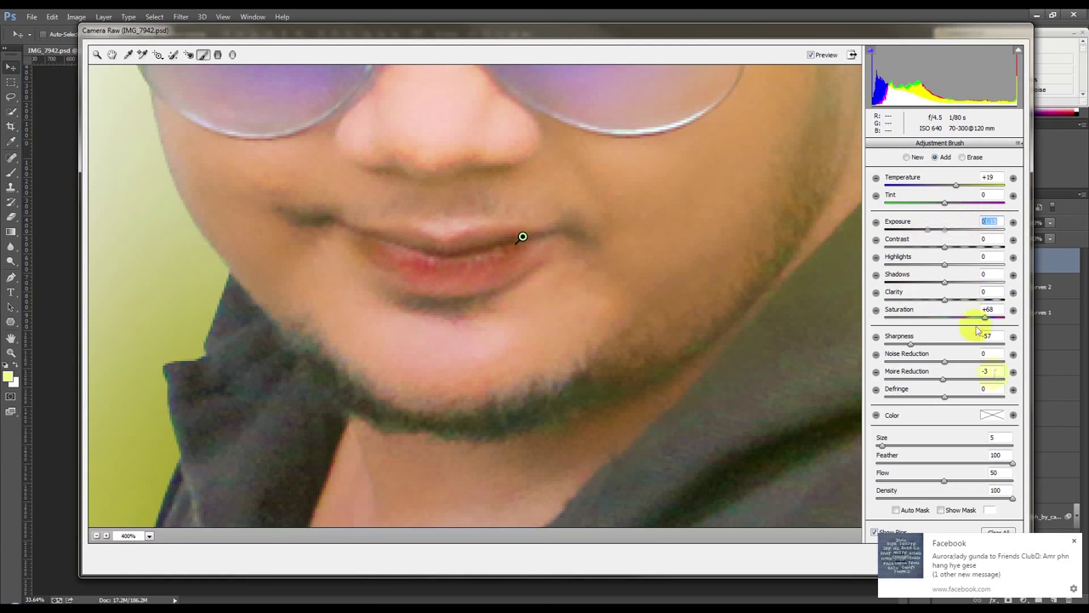
click(987, 336)
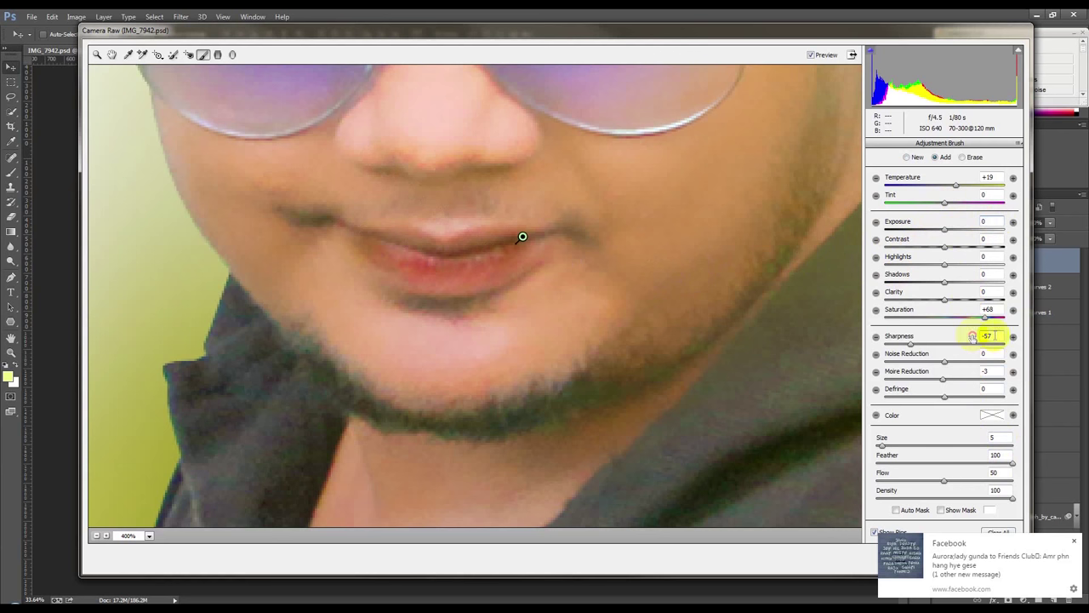
text(0)
click(989, 309)
text(0)
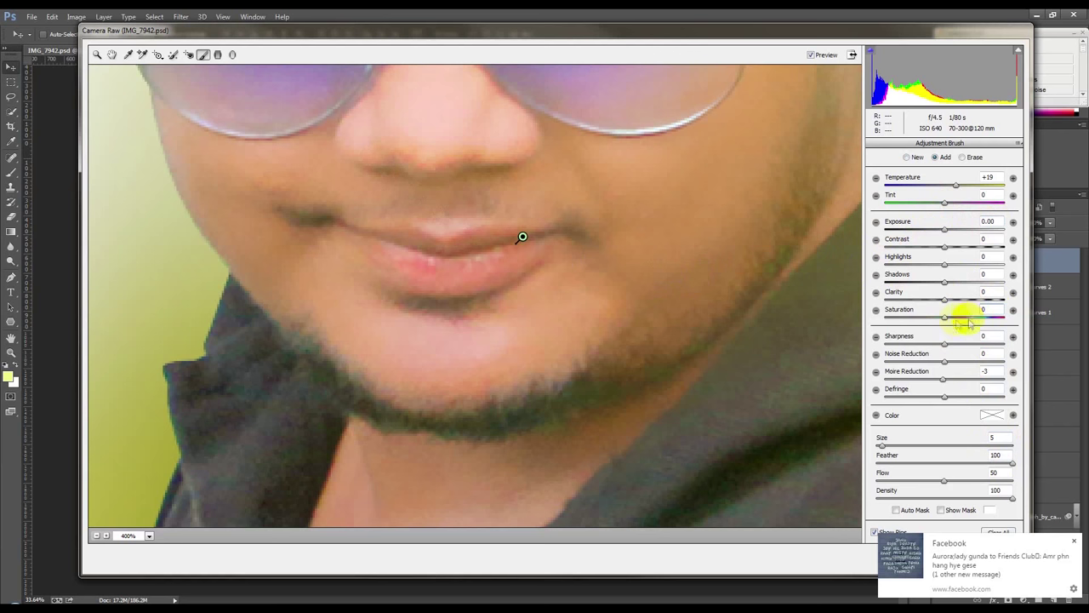
click(989, 177)
double_click(962, 179)
drag(943, 315, 960, 316)
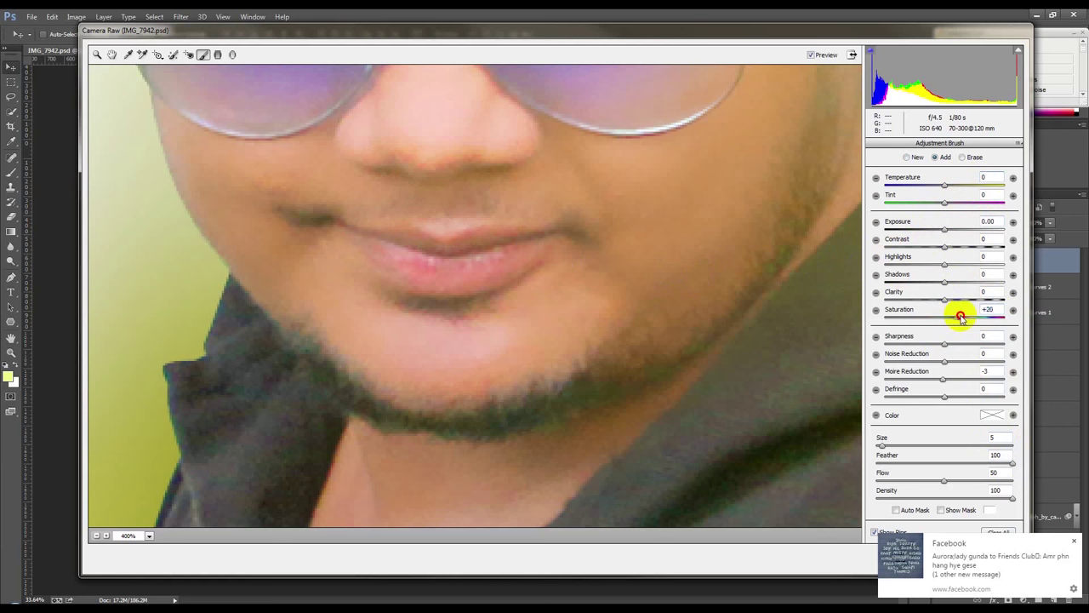
drag(946, 204, 955, 203)
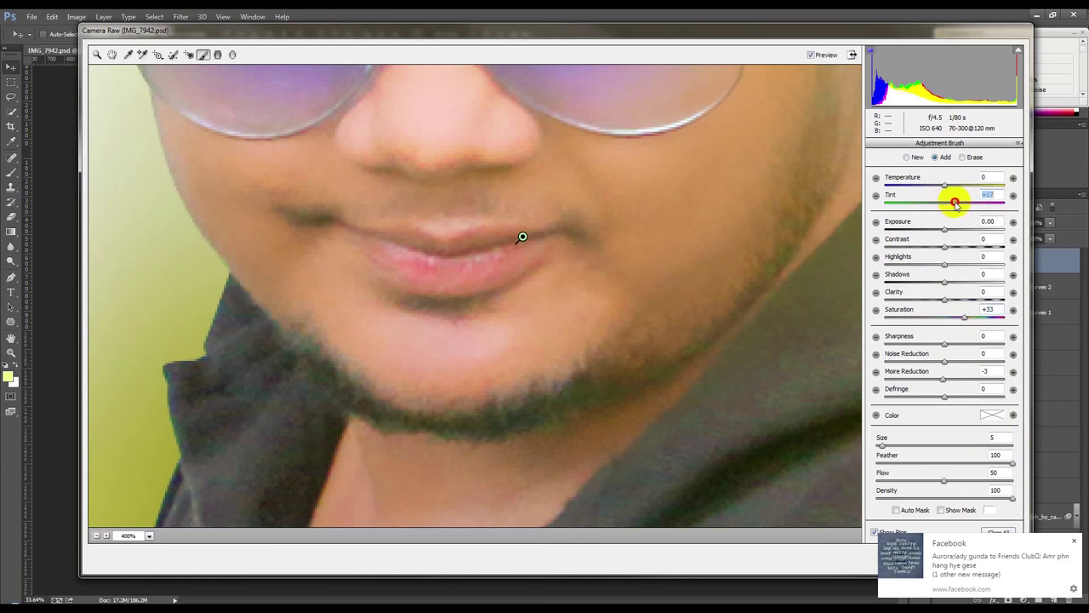
click(984, 560)
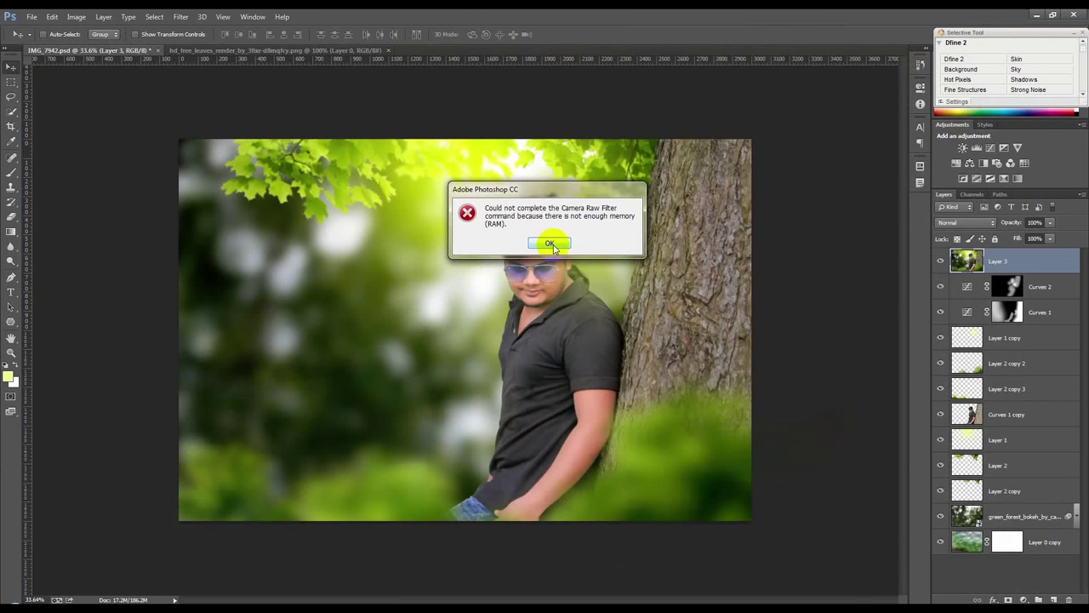
Step: Dismiss the memory error, save IMG_7942.psd, and reopen the Camera Raw Filter on Layer 3
click(552, 244)
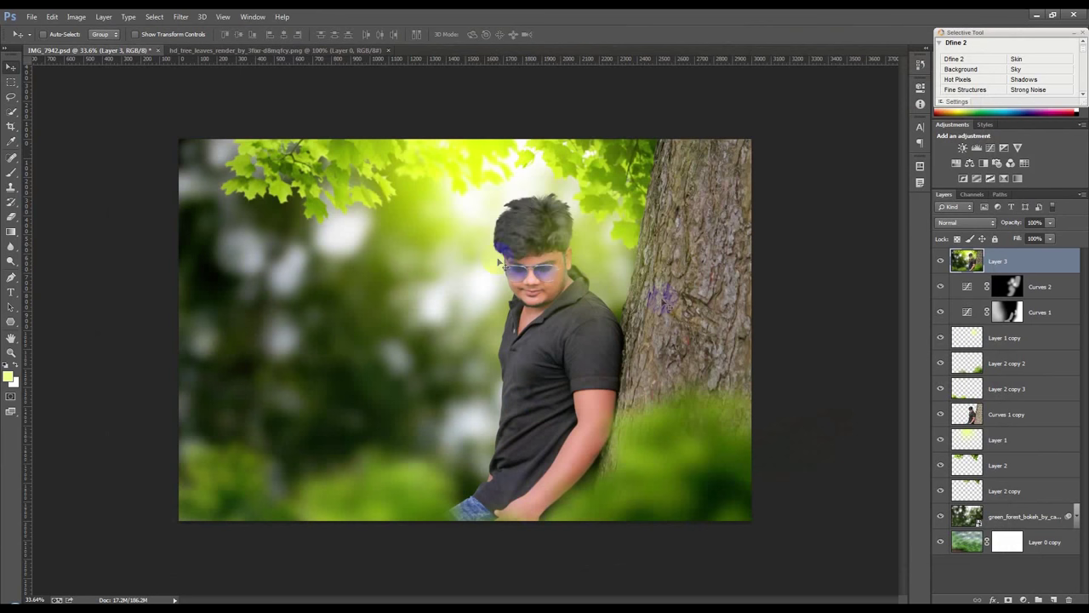
key(ctrl+s)
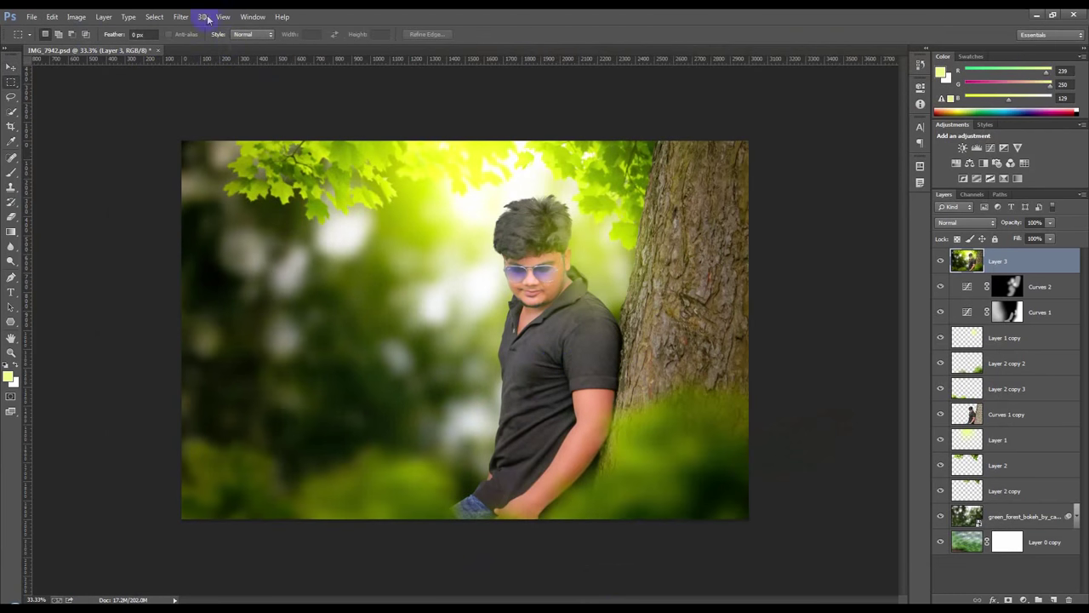
click(180, 17)
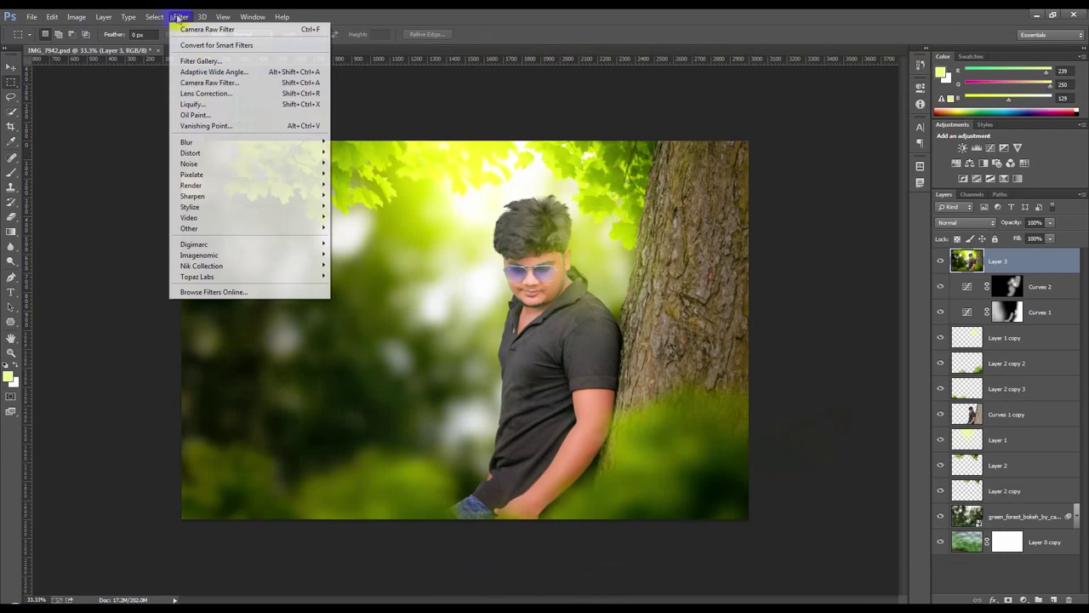
click(209, 82)
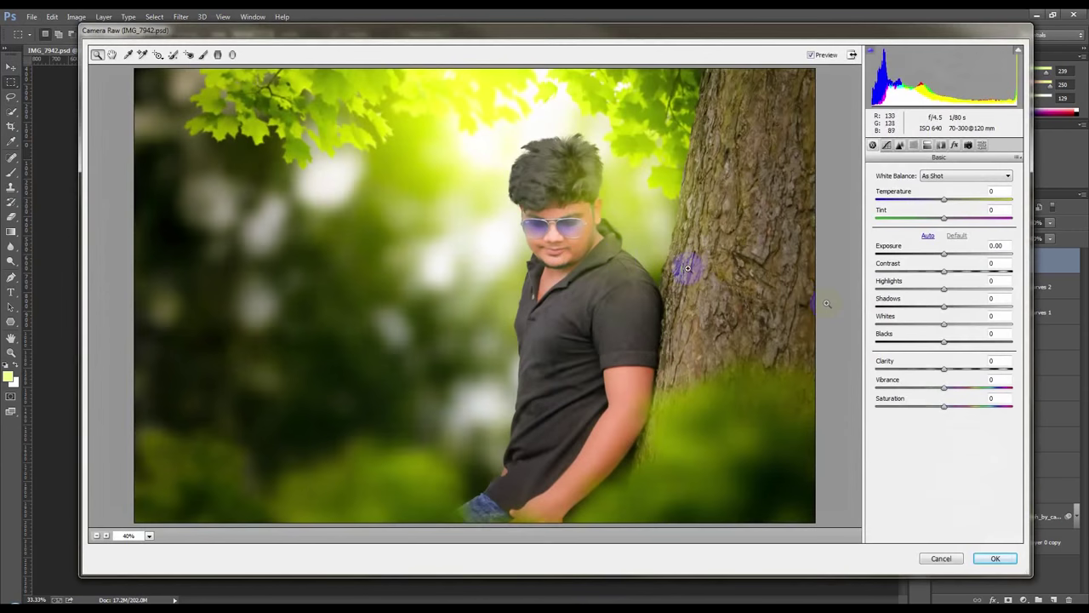
Step: Lower the tone curve's Darks and adjust the Detail sharpening amount
click(886, 145)
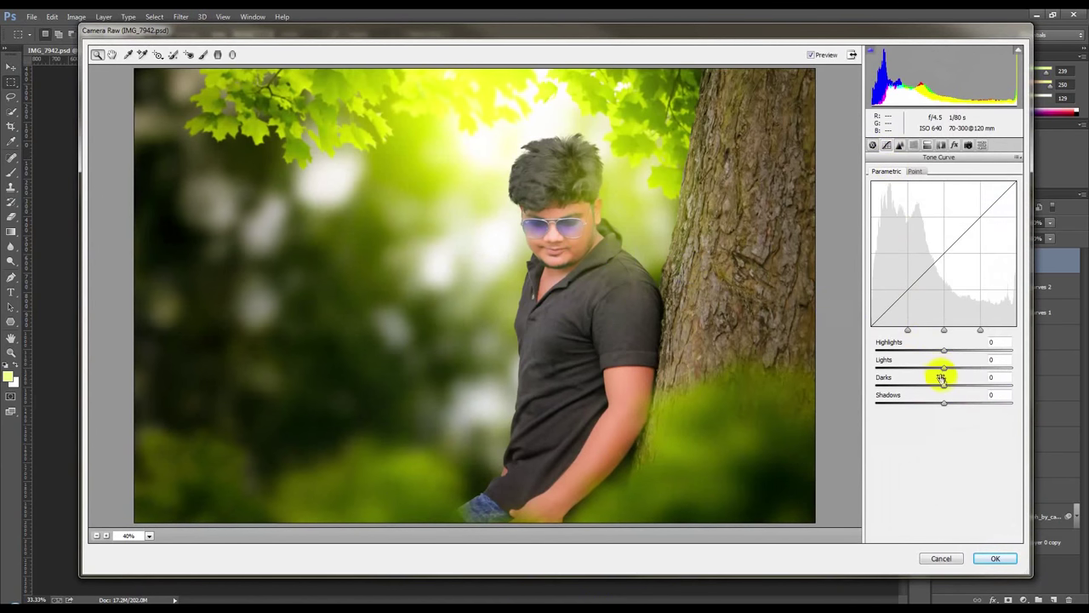
mouse_move(944, 387)
mouse_down()
mouse_move(953, 382)
mouse_move(929, 389)
mouse_move(932, 406)
mouse_move(951, 364)
mouse_up()
click(899, 144)
drag(901, 192, 876, 193)
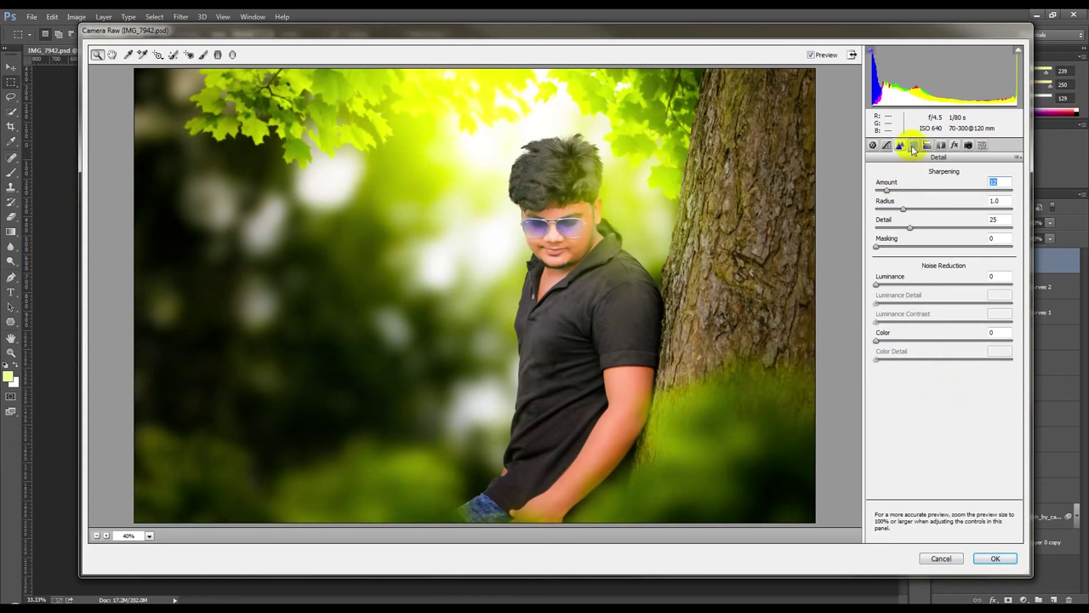
Step: Add a negative post-crop vignette and shift HSL hues: Greens -11, Yellows +3, Oranges +17
click(953, 144)
drag(942, 291, 935, 291)
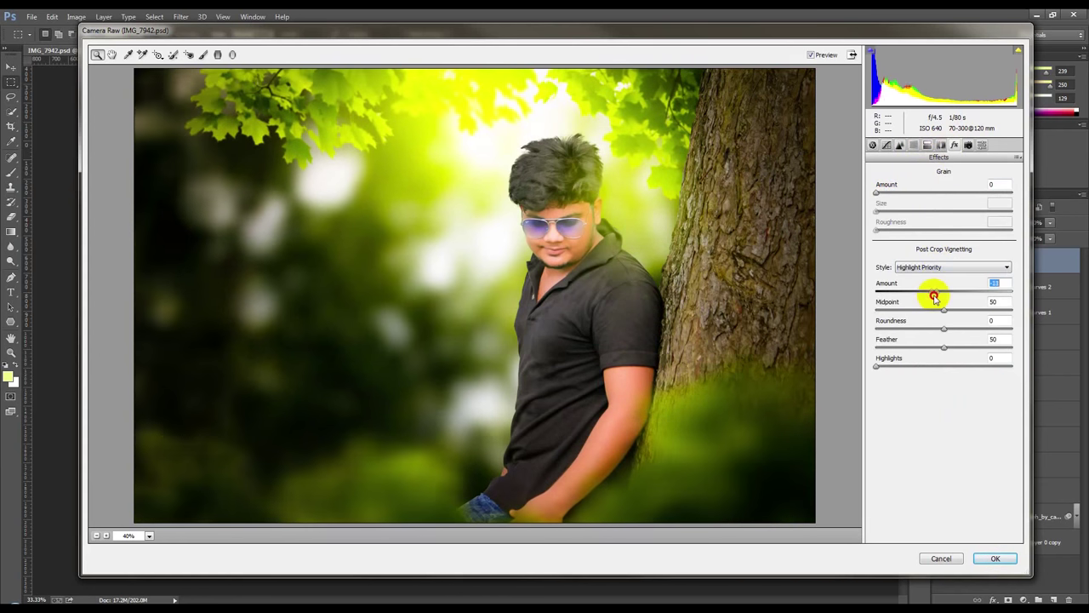
click(914, 145)
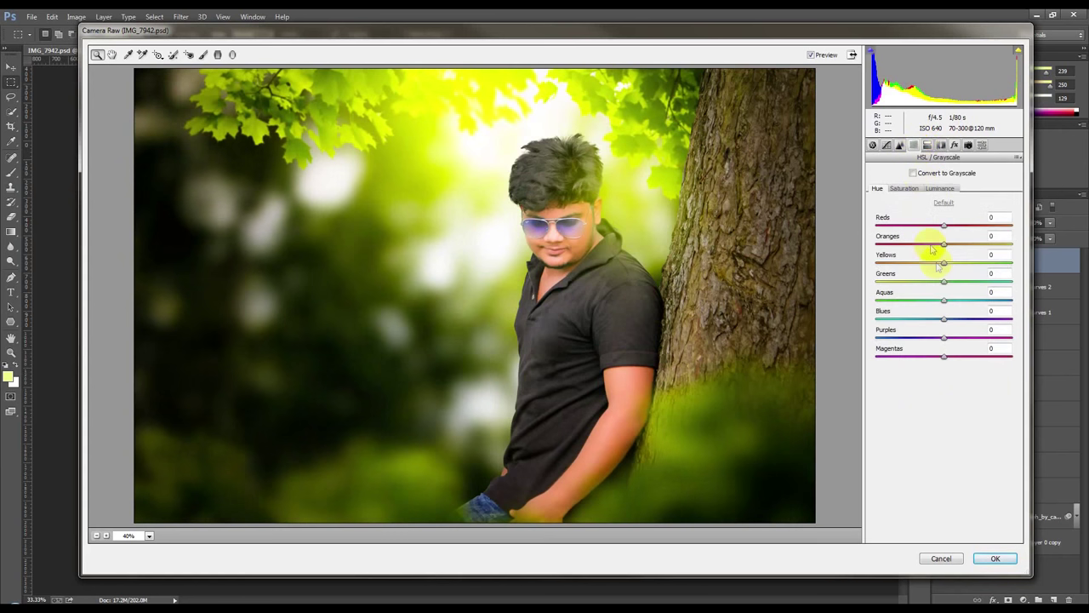
mouse_move(943, 280)
mouse_down()
mouse_move(916, 287)
mouse_move(930, 289)
mouse_move(958, 262)
mouse_move(931, 263)
mouse_move(954, 262)
mouse_up()
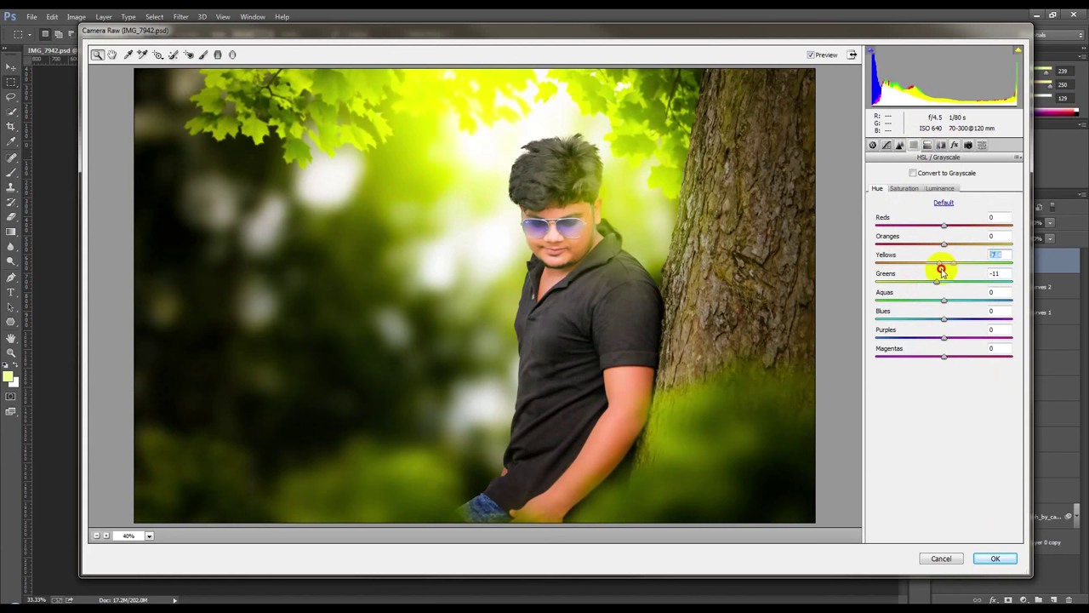
drag(944, 244, 955, 248)
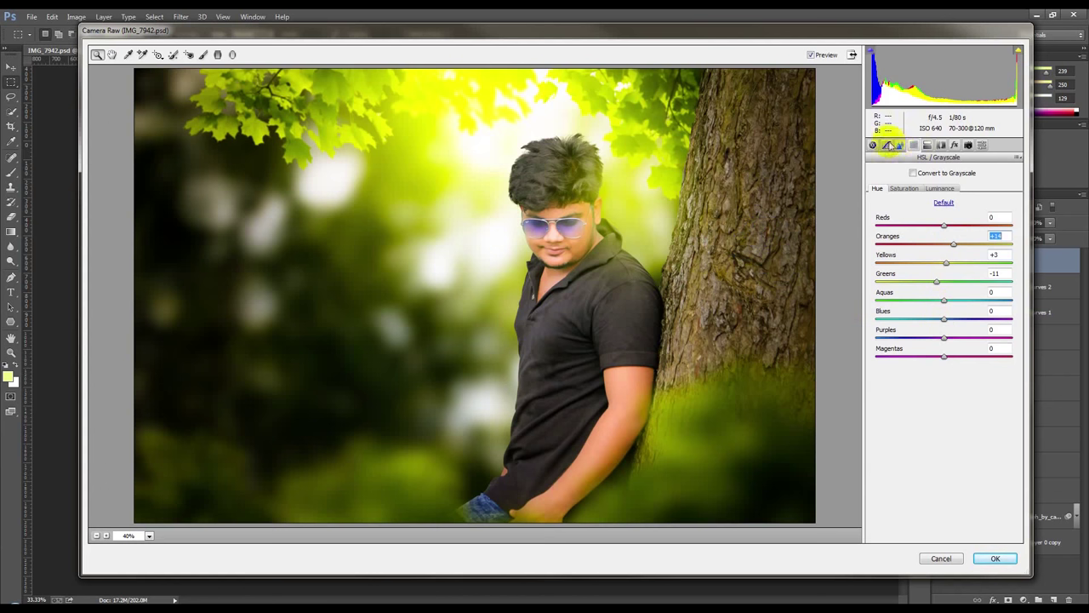
Step: Pull down the tone-curve Highlights, reduce Clarity for a softer look, and apply the grade
click(886, 144)
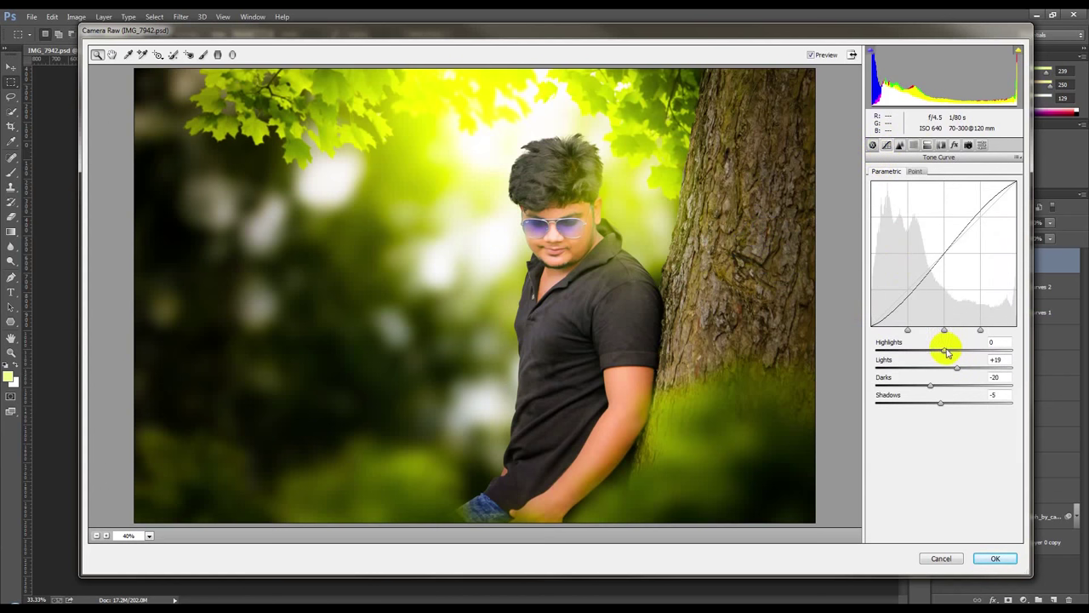
mouse_move(944, 354)
mouse_down()
mouse_move(894, 356)
mouse_move(935, 354)
mouse_up()
click(872, 144)
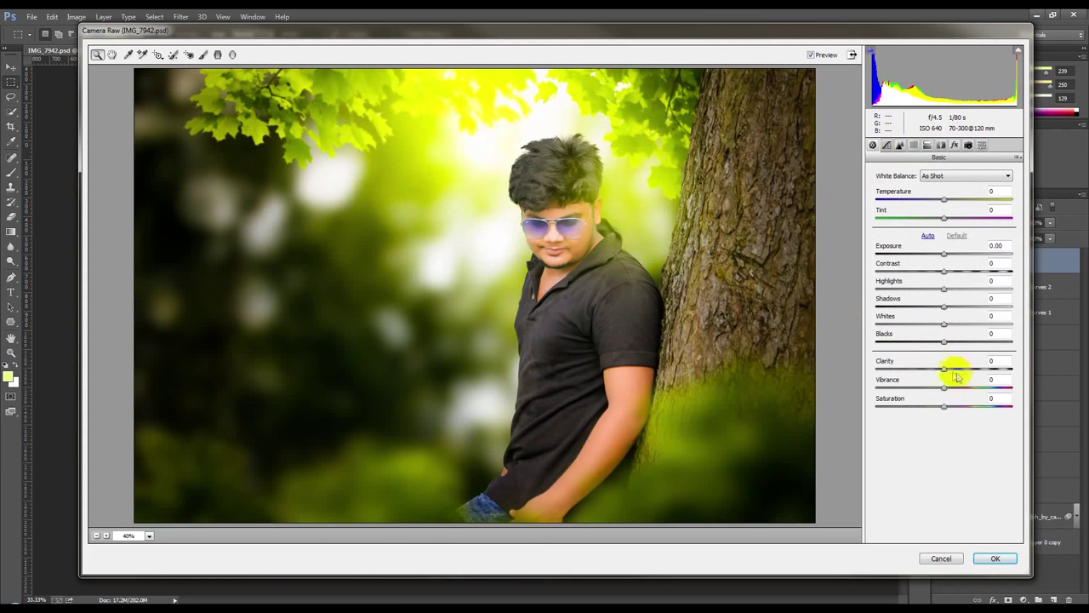
drag(943, 368, 940, 370)
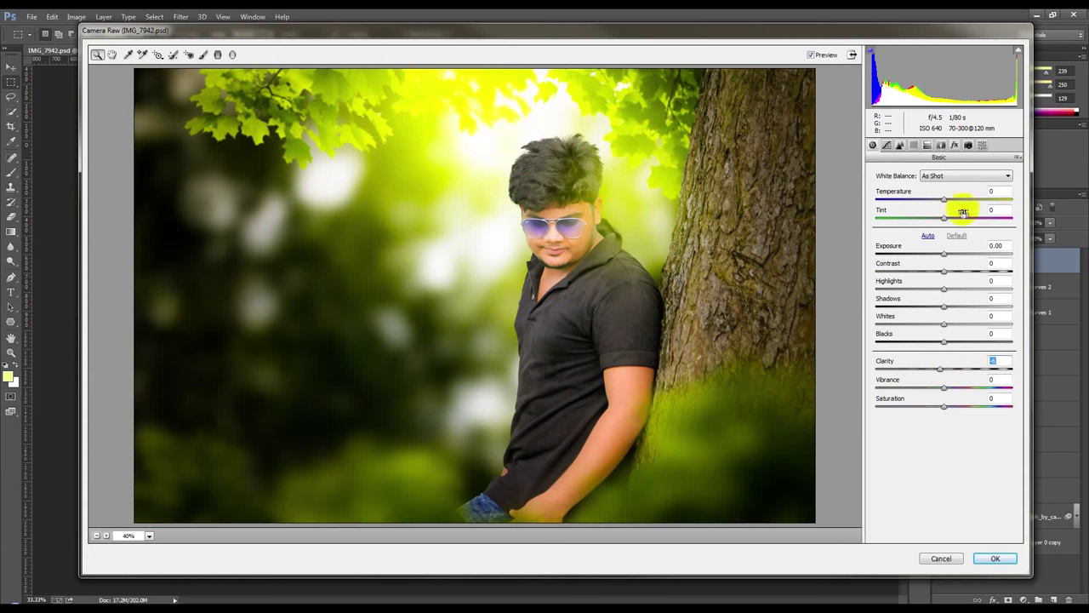
click(994, 558)
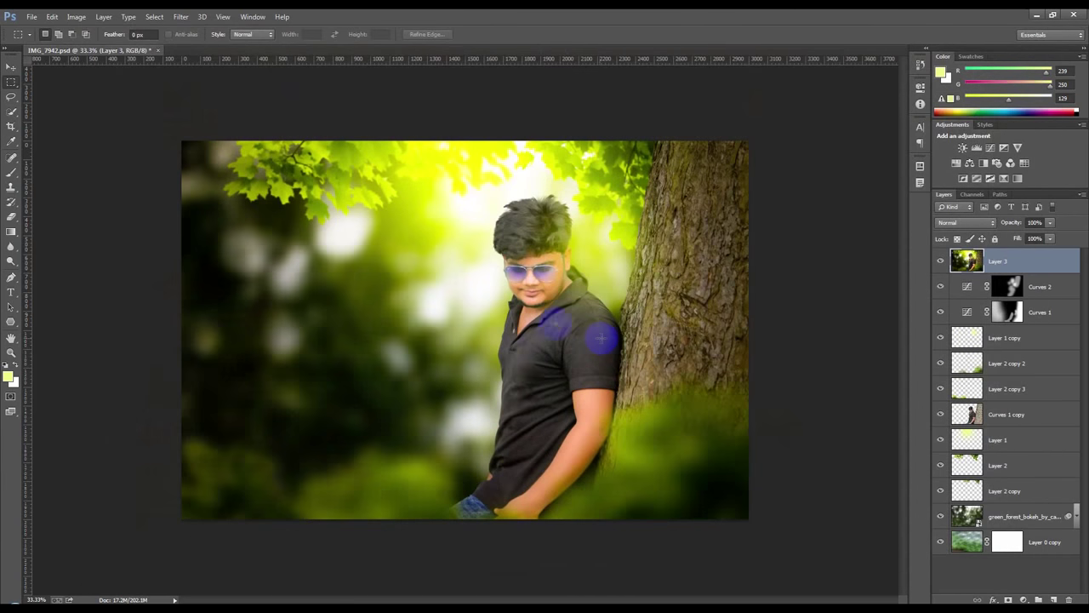
Step: Launch Color Efex Pro 4 on Layer 3 from Filter > Nik Collection
click(182, 17)
mouse_move(202, 266)
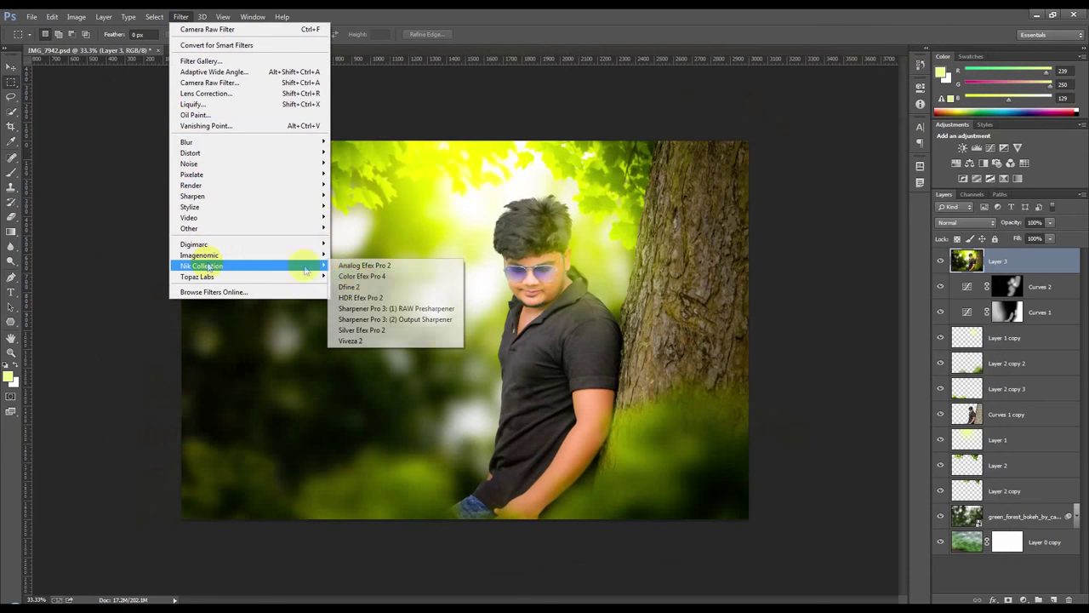
click(369, 285)
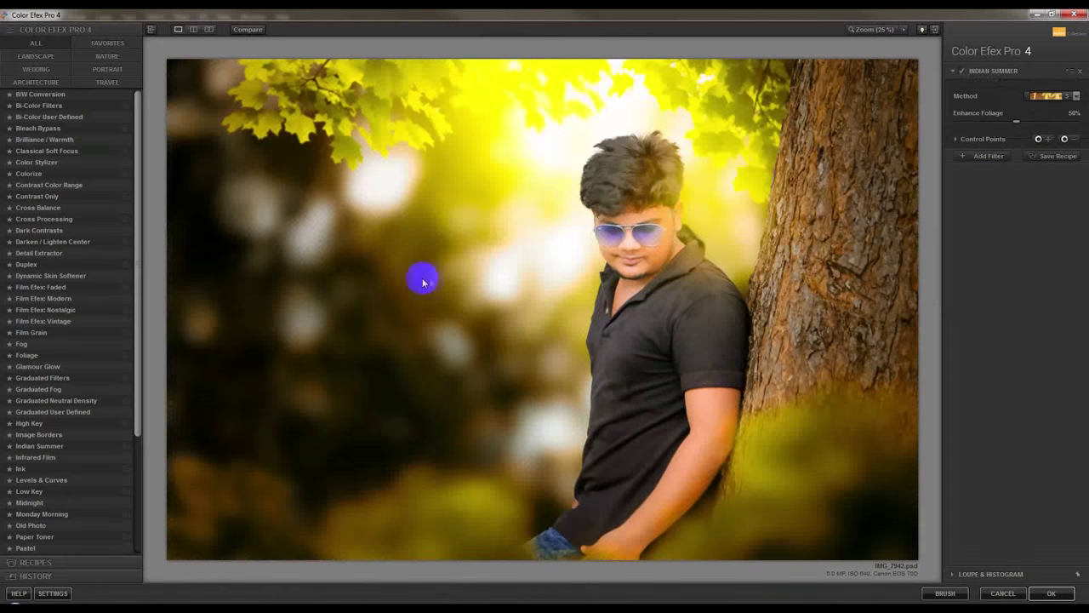
Step: Compare the filters from B/W Conversion to Detail Extractor, settling on Darken / Lighten Center
click(51, 94)
click(41, 106)
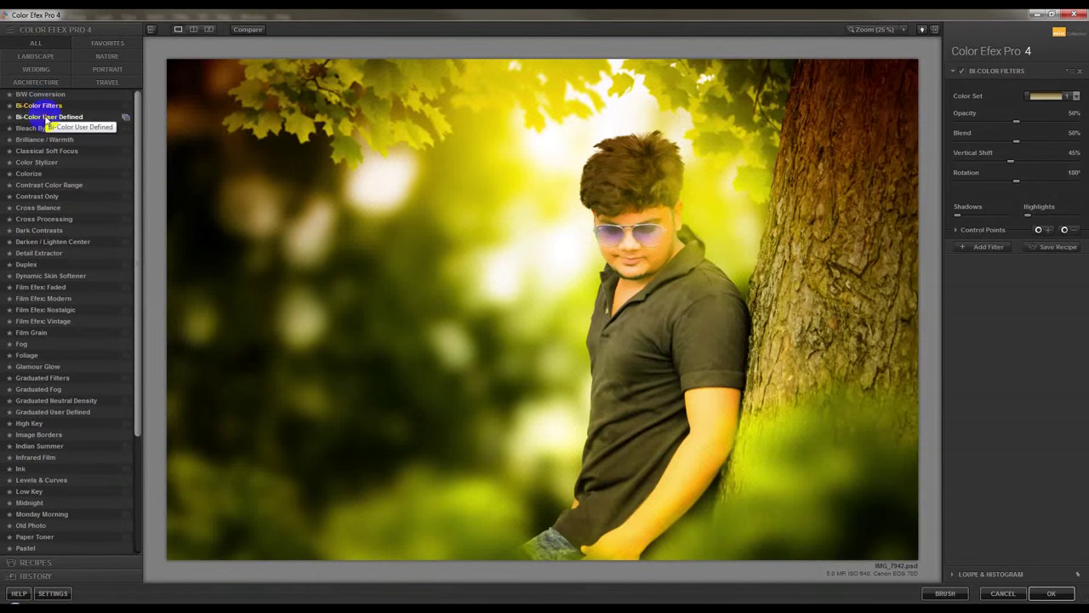
click(47, 117)
click(45, 128)
click(41, 140)
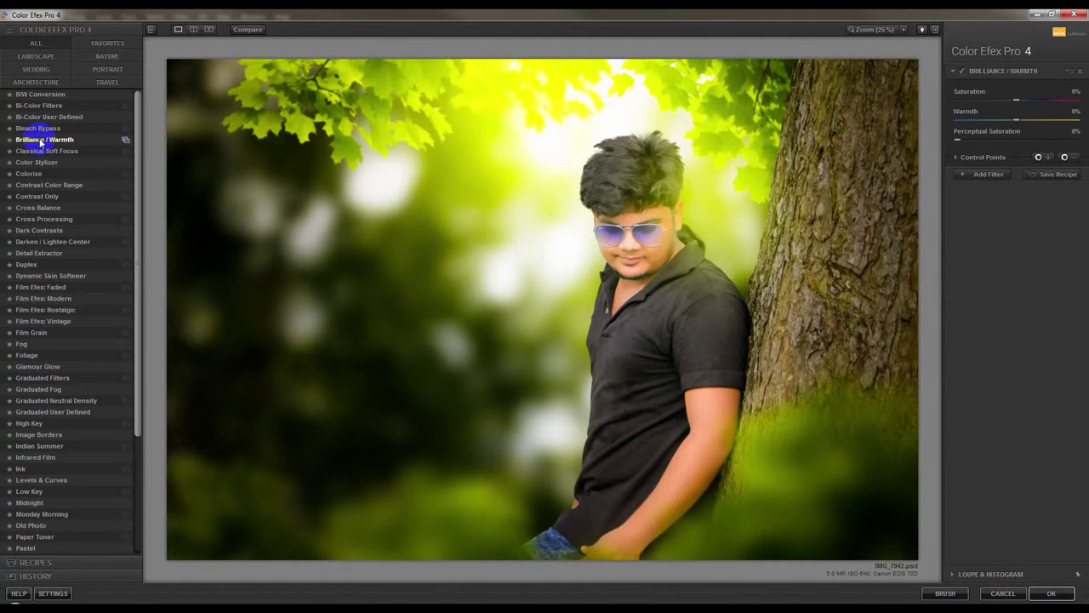
click(38, 150)
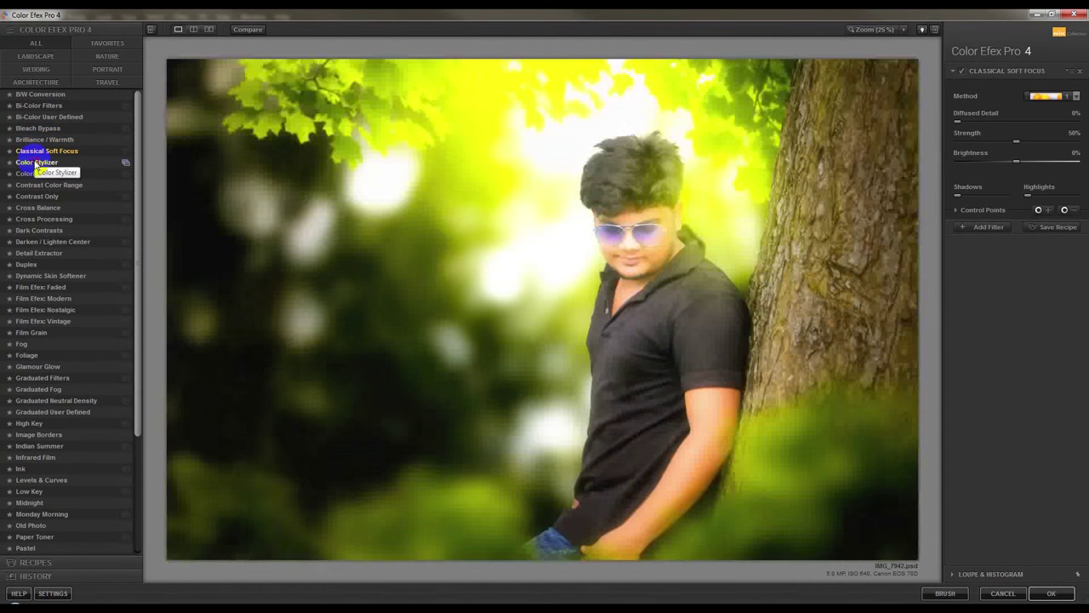
click(35, 162)
click(32, 173)
click(34, 186)
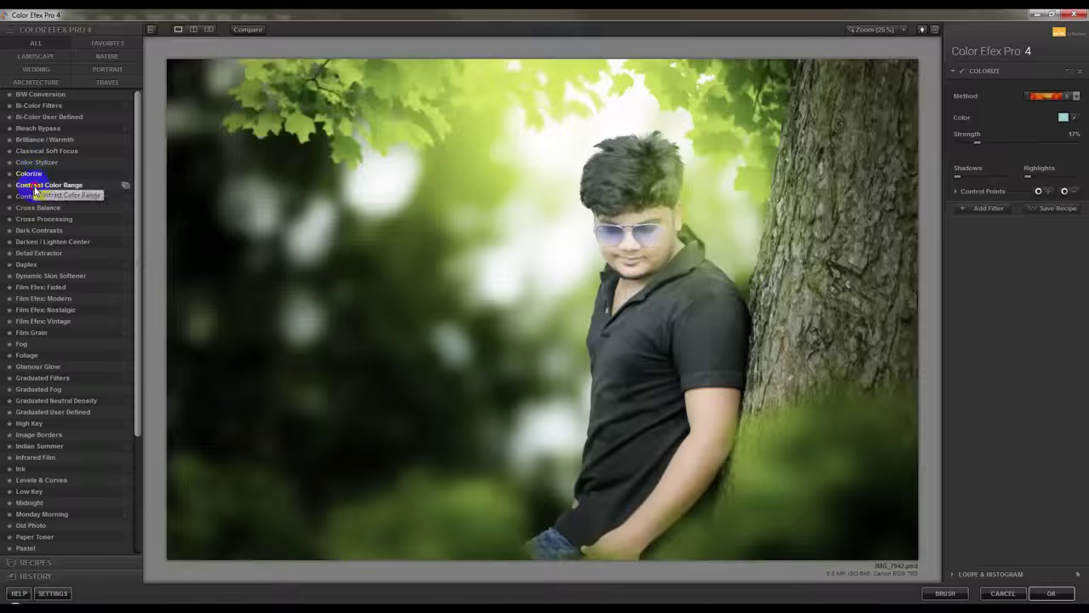
click(35, 194)
click(36, 208)
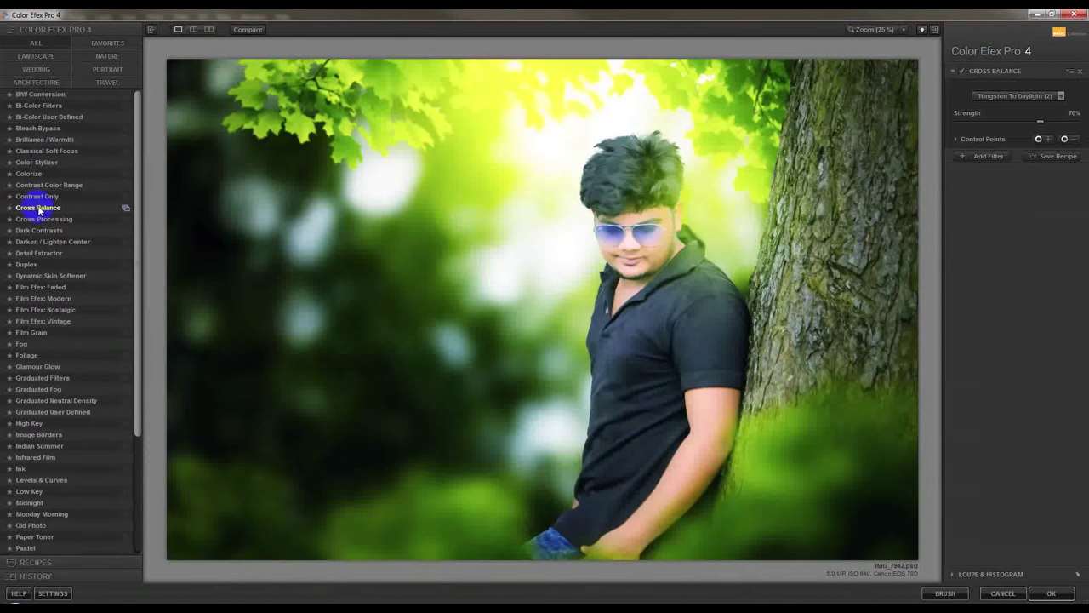
click(38, 219)
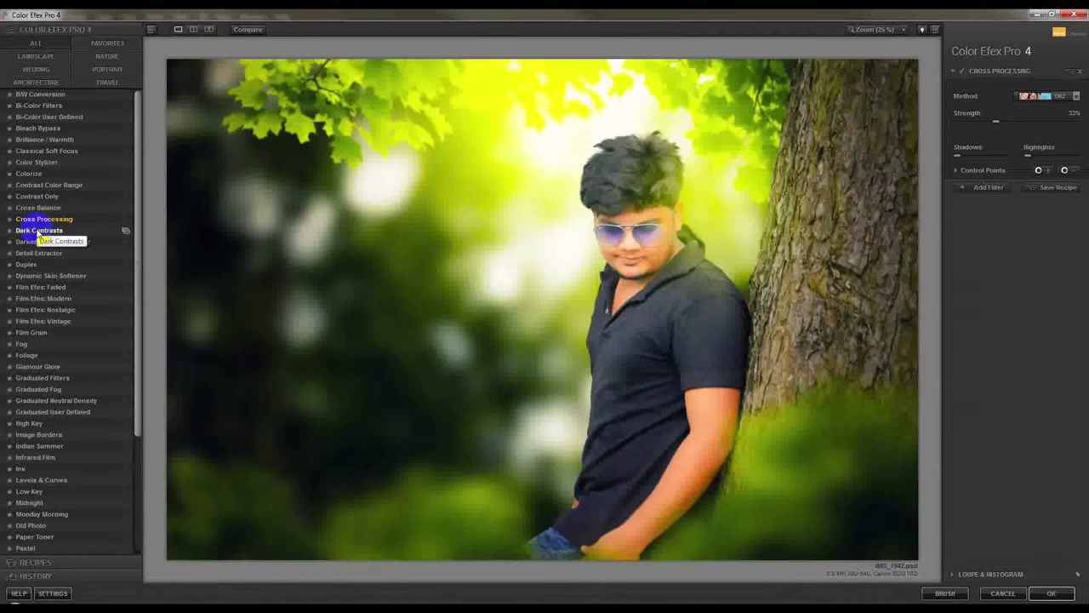
click(38, 231)
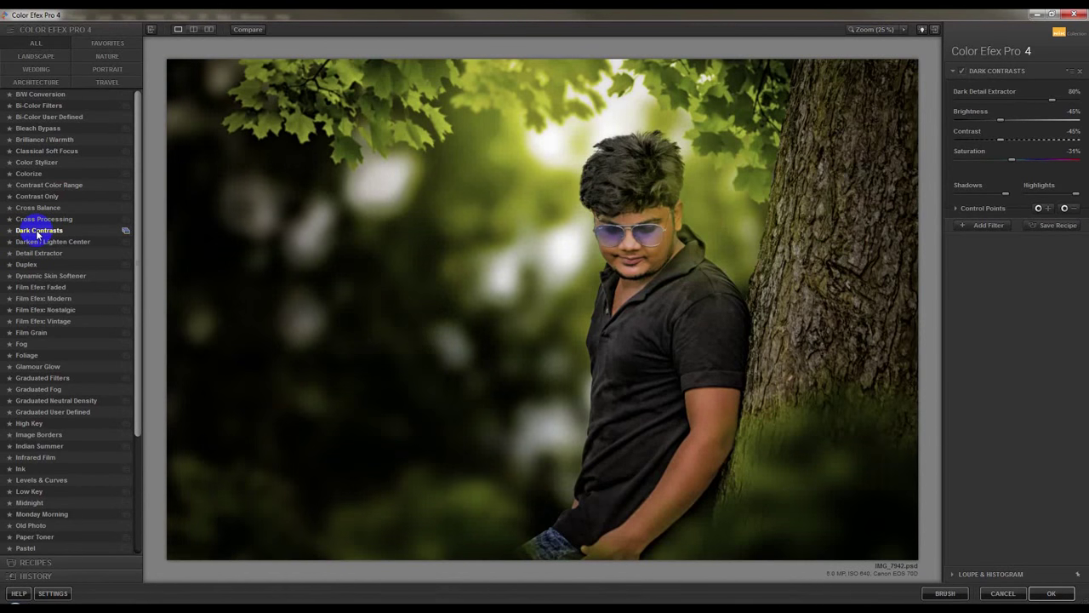
click(25, 242)
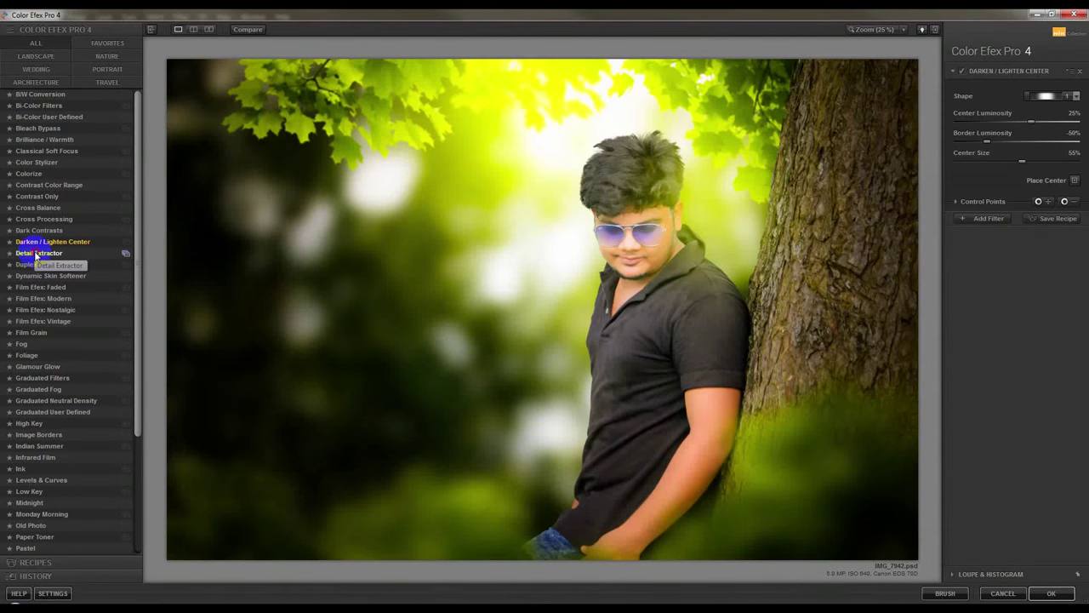
click(25, 253)
click(43, 241)
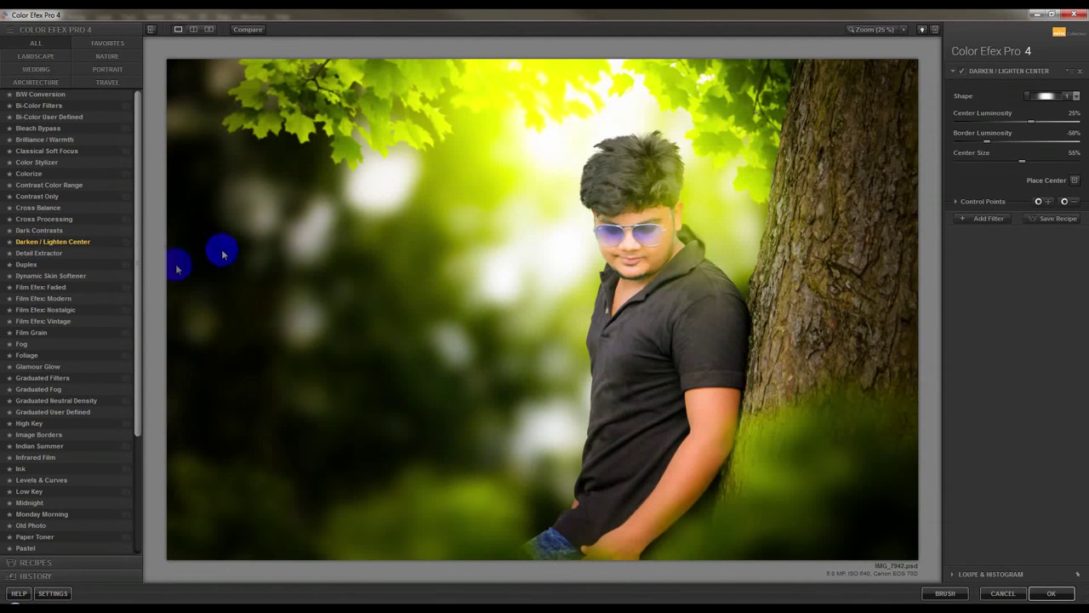
Step: Preview Indian Summer, Image Borders, High Key, the Graduated filters and Glamour Glow
click(48, 446)
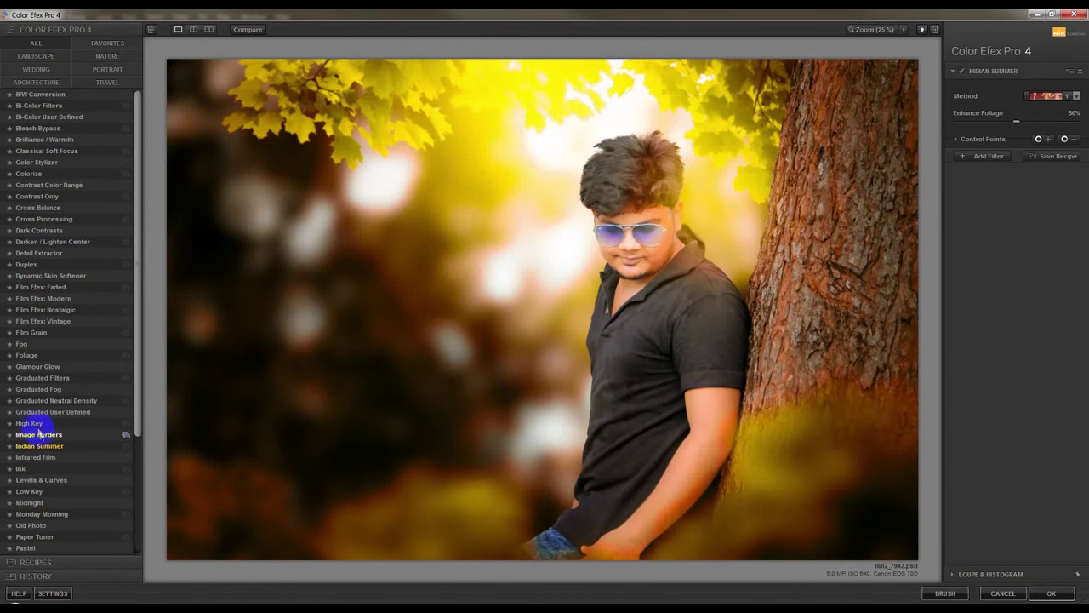
click(38, 435)
click(25, 424)
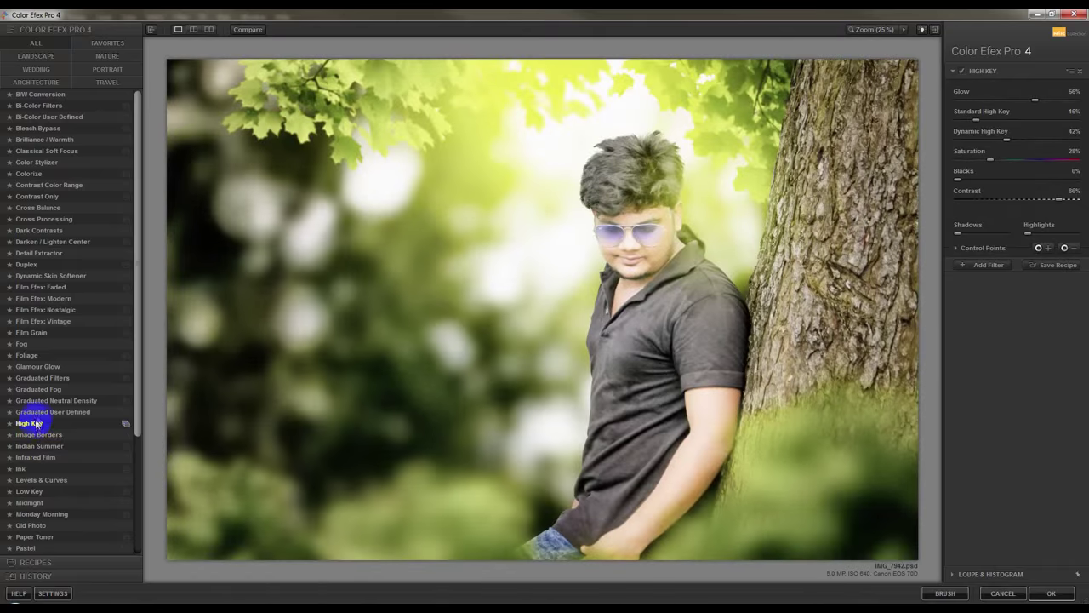
click(33, 413)
click(38, 399)
click(40, 390)
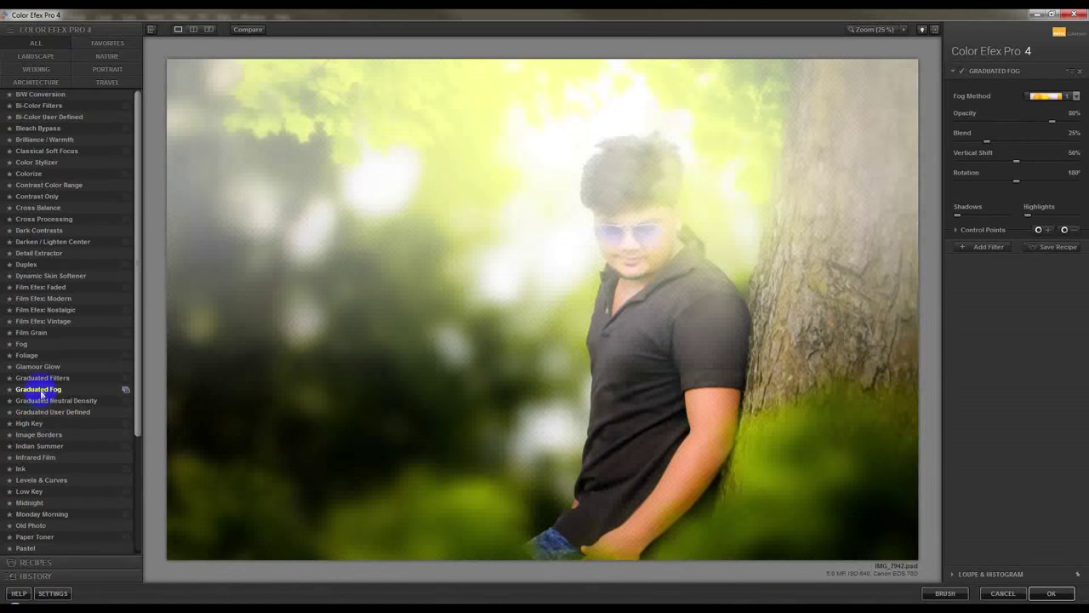
click(40, 377)
click(39, 366)
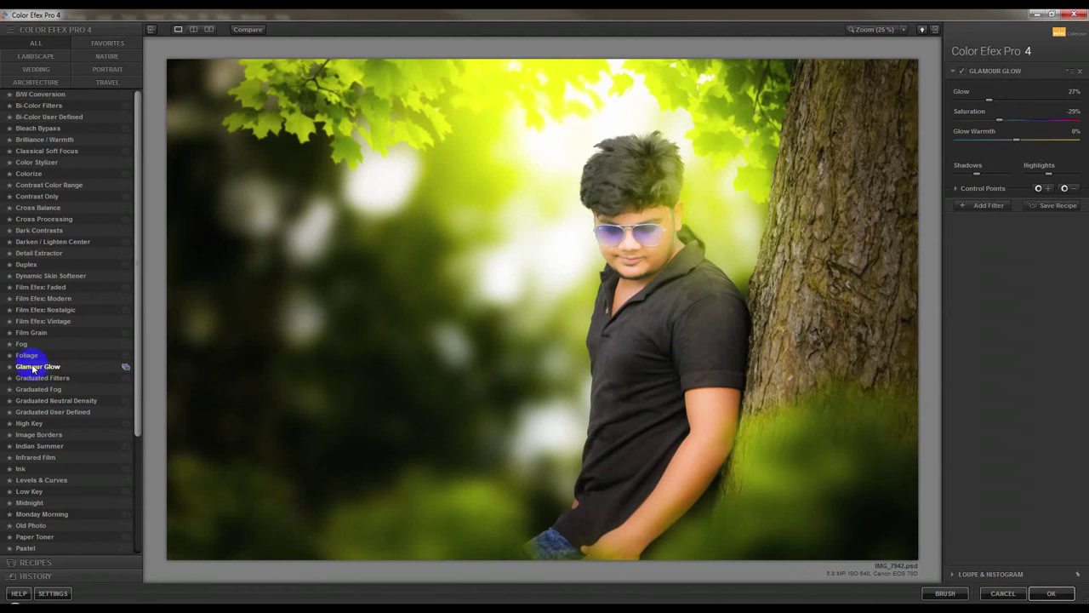
Step: Choose Foliage, reduce Enhance Foliage to 15%, and apply it as a new layer
click(26, 355)
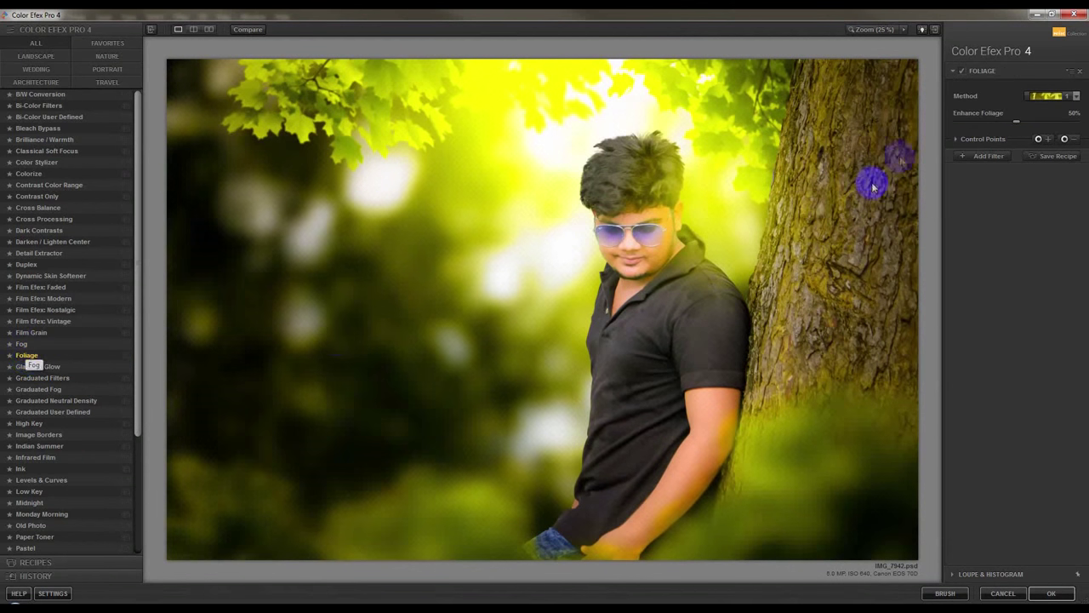
drag(1014, 121, 978, 126)
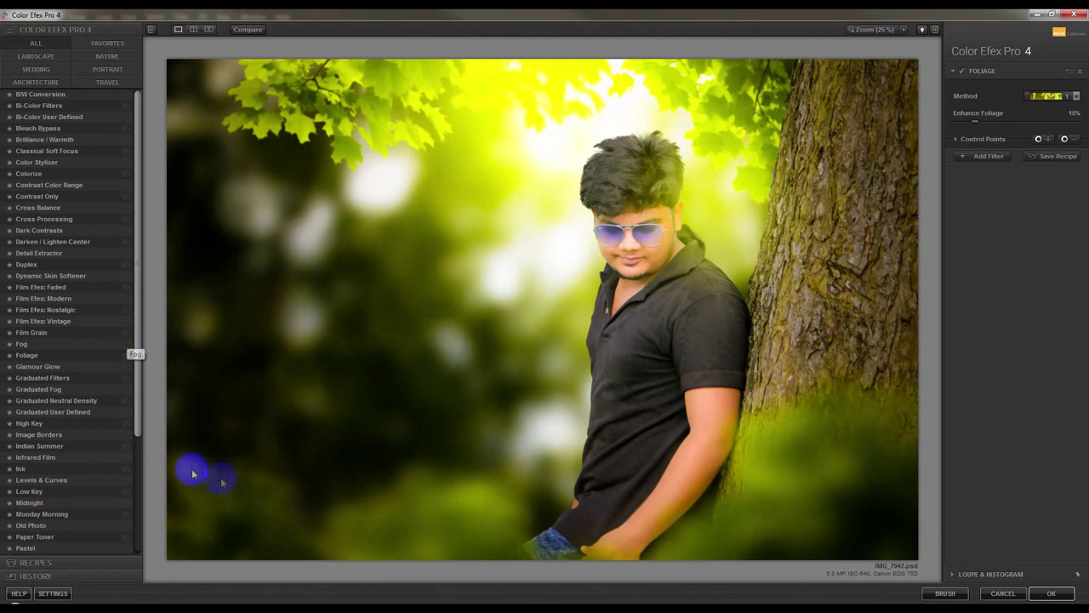
click(1053, 594)
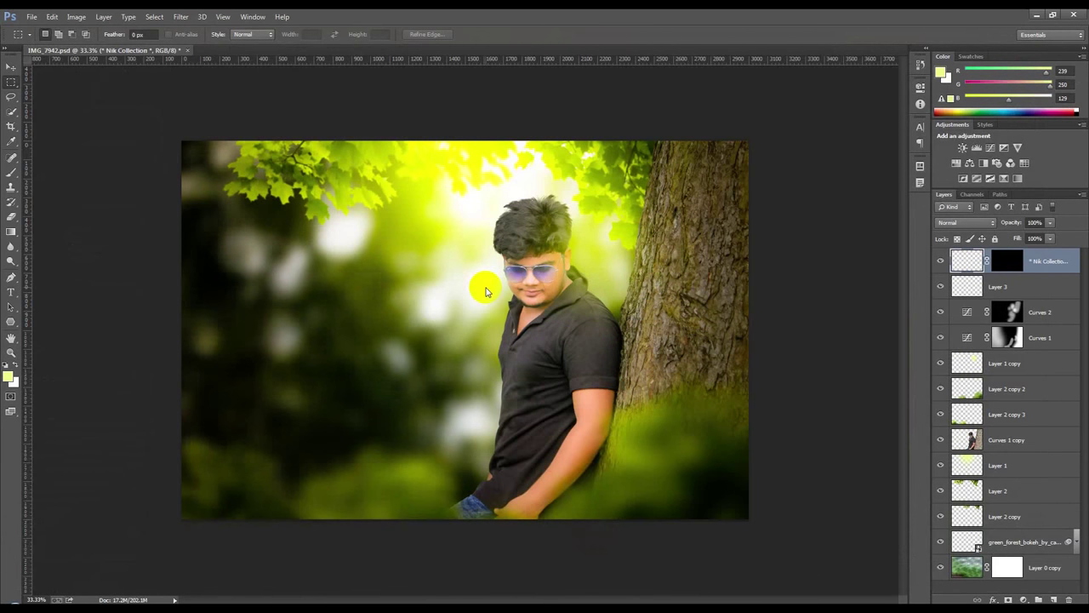
Step: Zoom into the canvas, select the Horizontal Type tool, and make white the foreground colour
scroll(485, 287, up, 1)
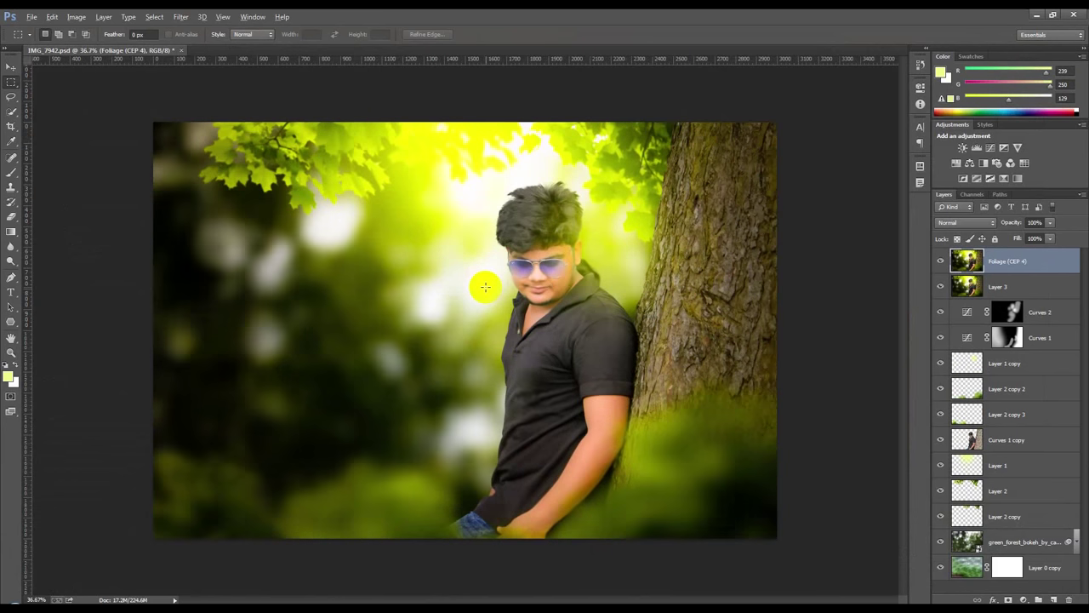
scroll(485, 287, up, 1)
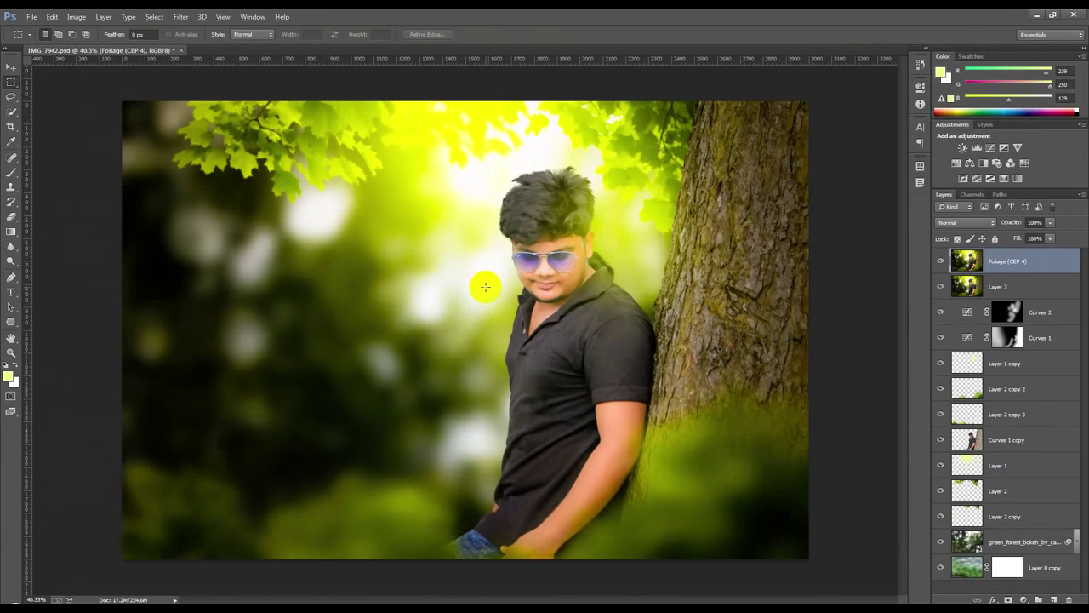
click(13, 294)
click(16, 364)
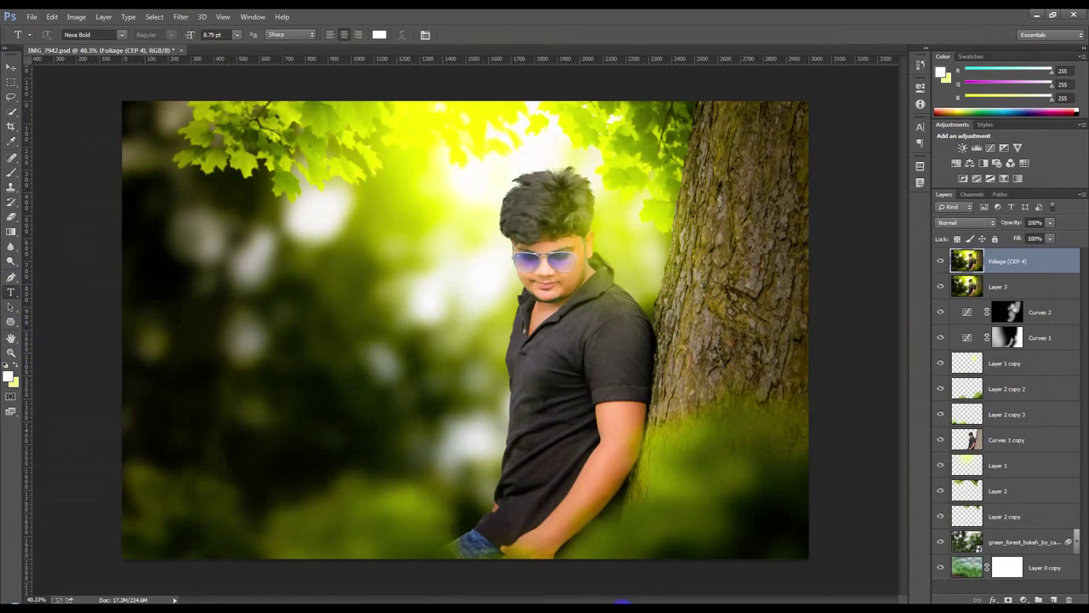